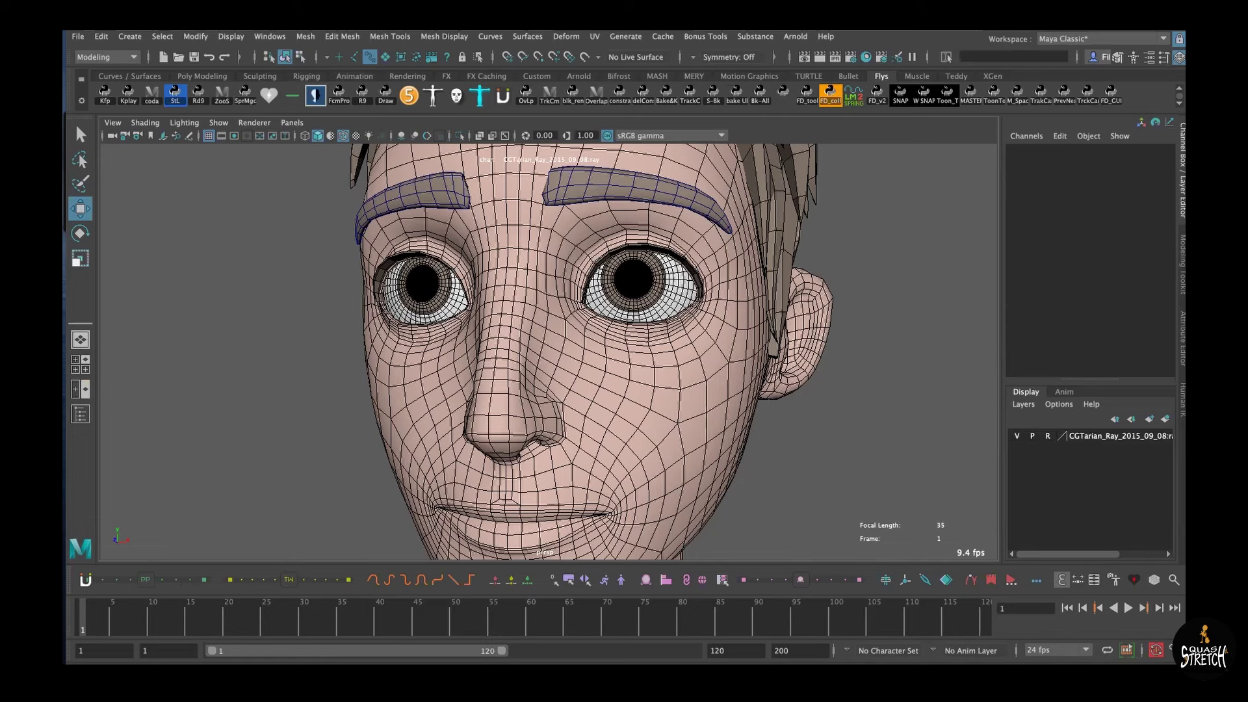
# Preview the character's eye blink by stepping one frame and scrubbing the Time Slider
pyautogui.click(89, 624)
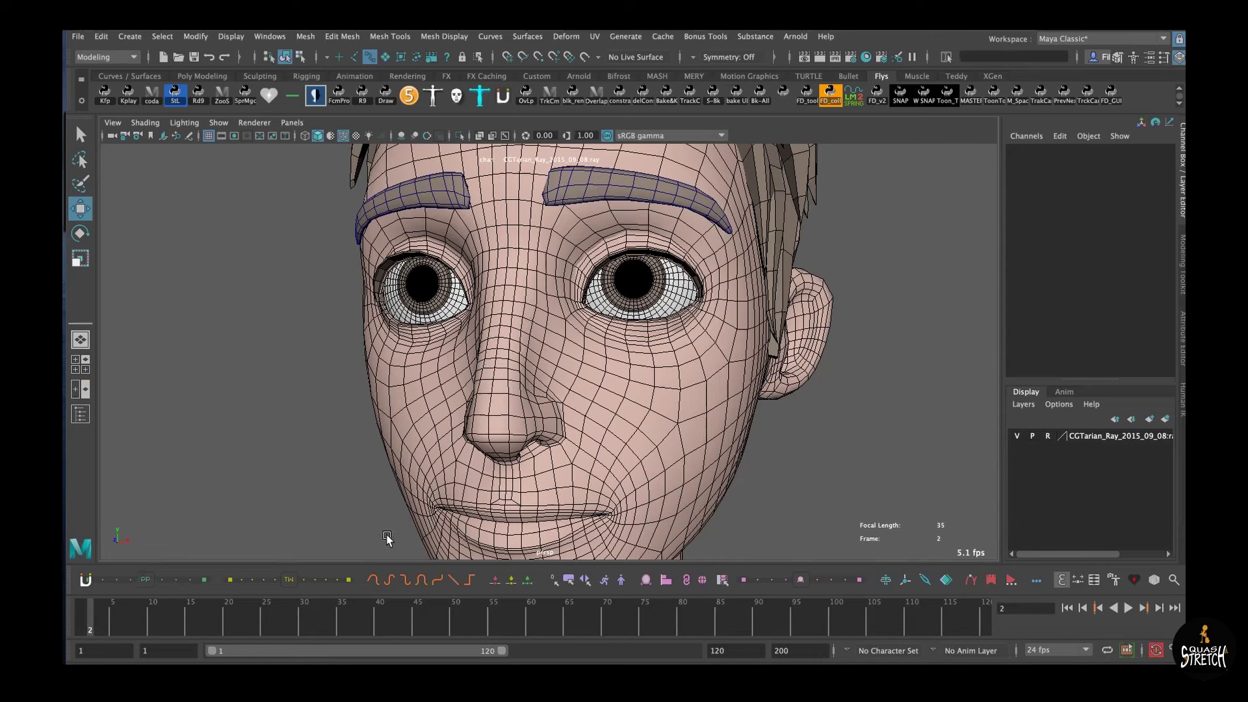
pyautogui.moveTo(102, 629)
pyautogui.mouseDown()
pyautogui.moveTo(166, 627)
pyautogui.moveTo(80, 628)
pyautogui.mouseUp()
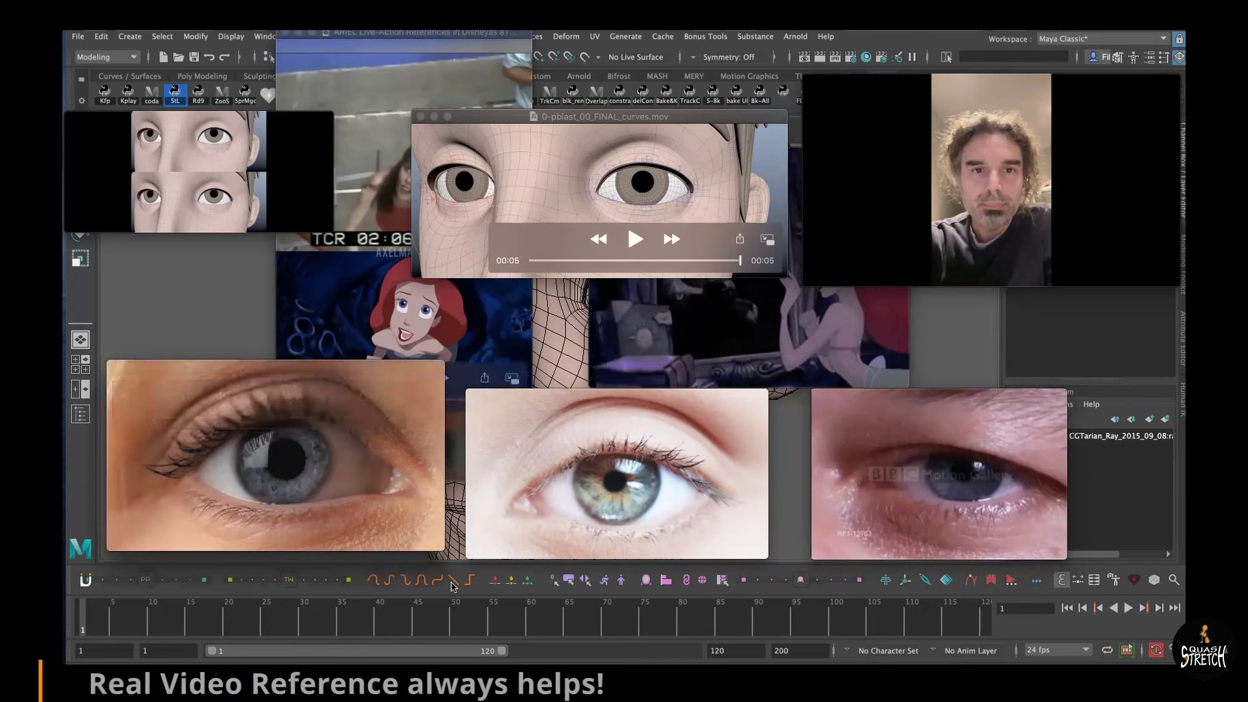
# Enlarge the real eye reference clip and scrub it through several blinks
pyautogui.moveTo(240, 429); pyautogui.dragTo(321, 334)
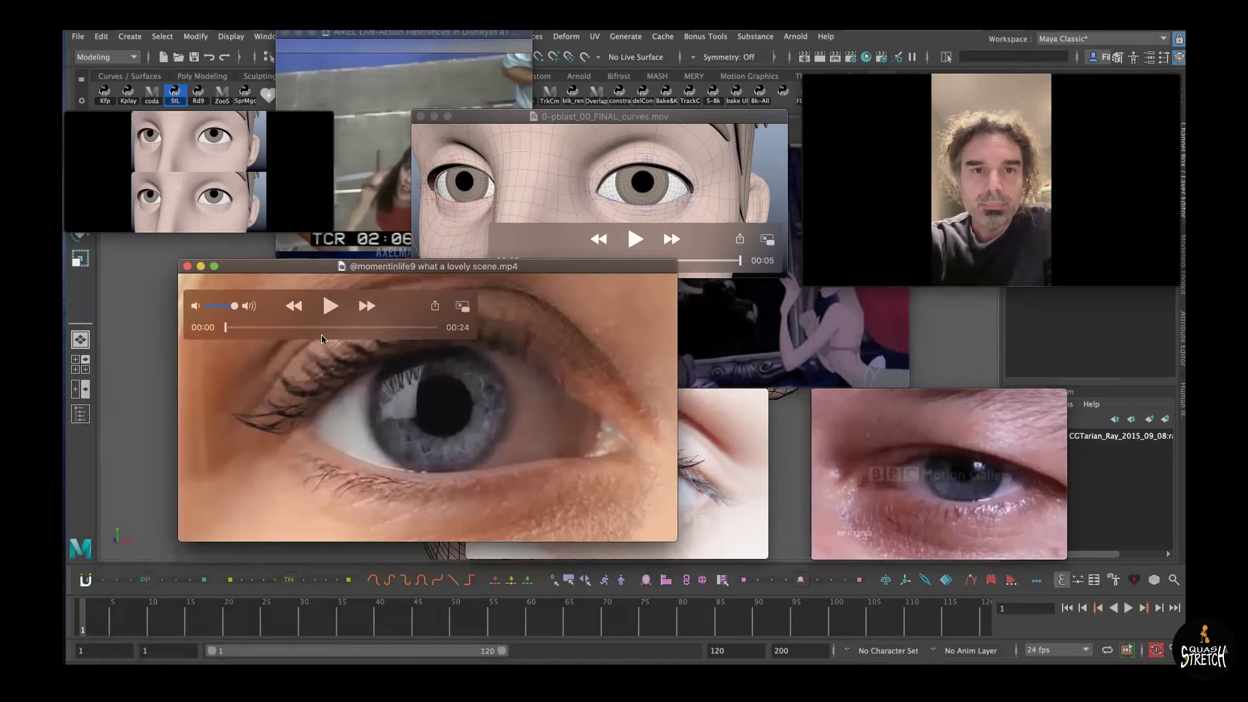
pyautogui.moveTo(225, 330); pyautogui.dragTo(370, 332)
pyautogui.moveTo(448, 271); pyautogui.dragTo(424, 214)
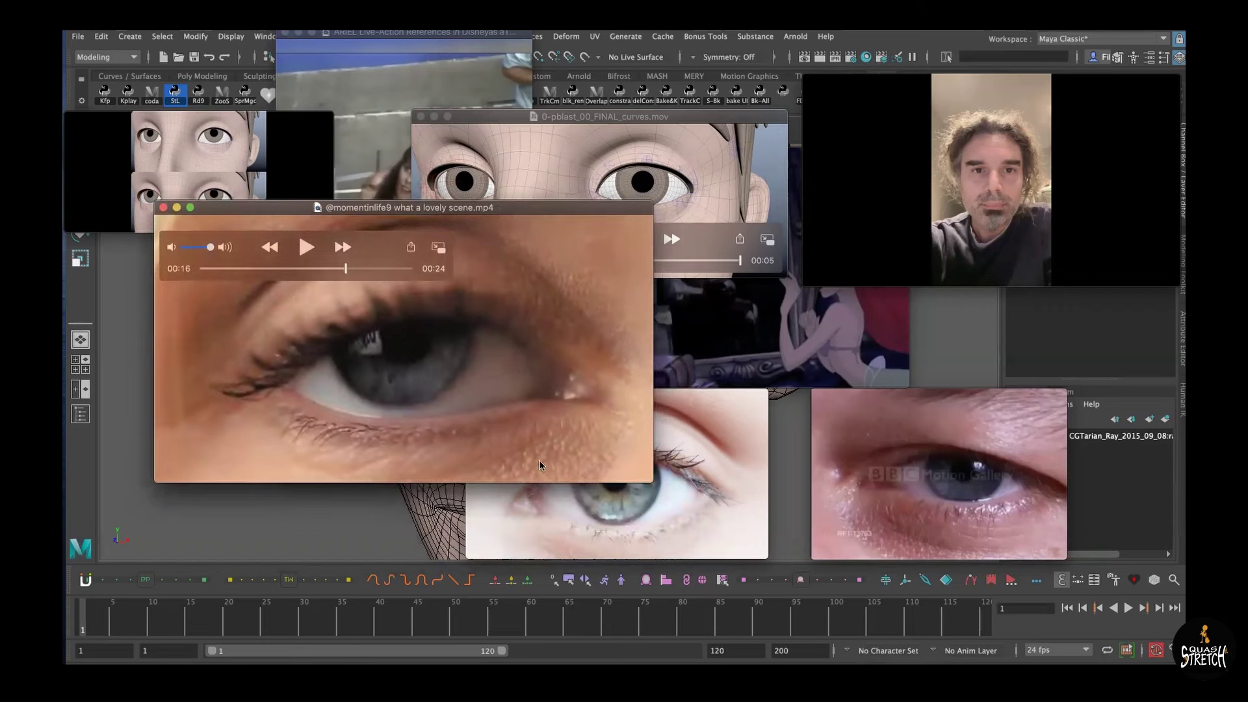
pyautogui.moveTo(648, 481); pyautogui.dragTo(764, 546)
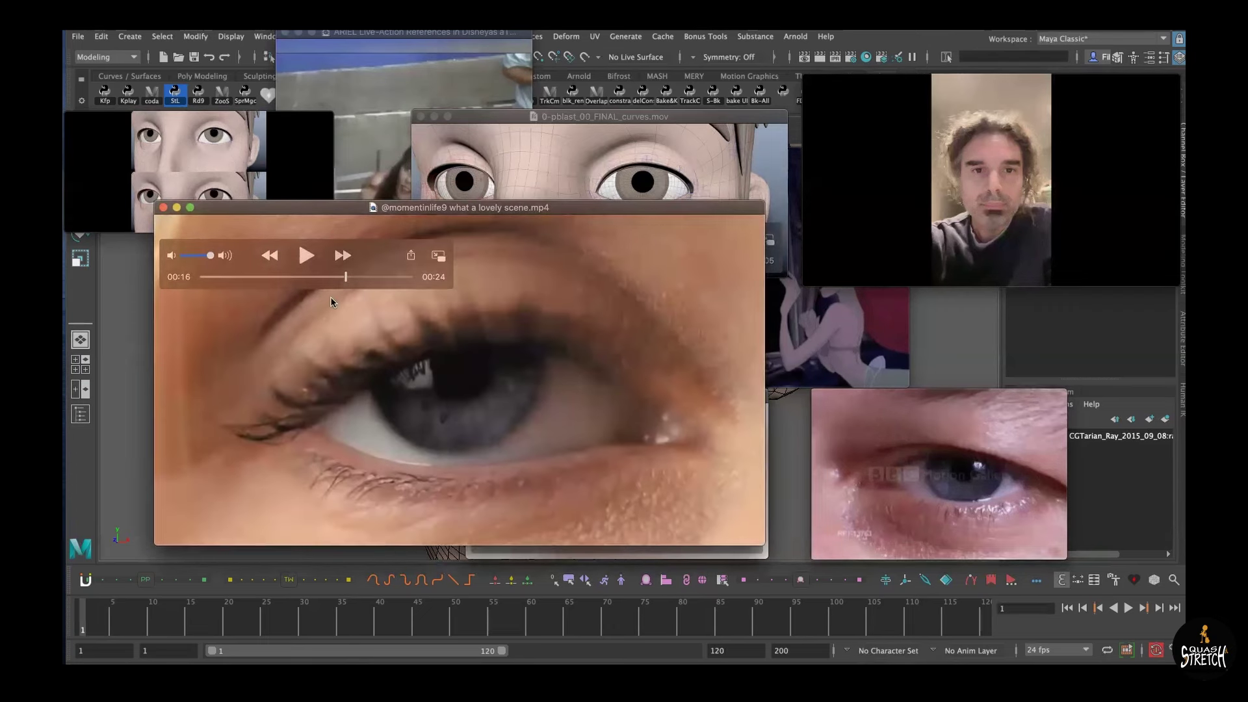
pyautogui.moveTo(206, 281); pyautogui.dragTo(222, 283)
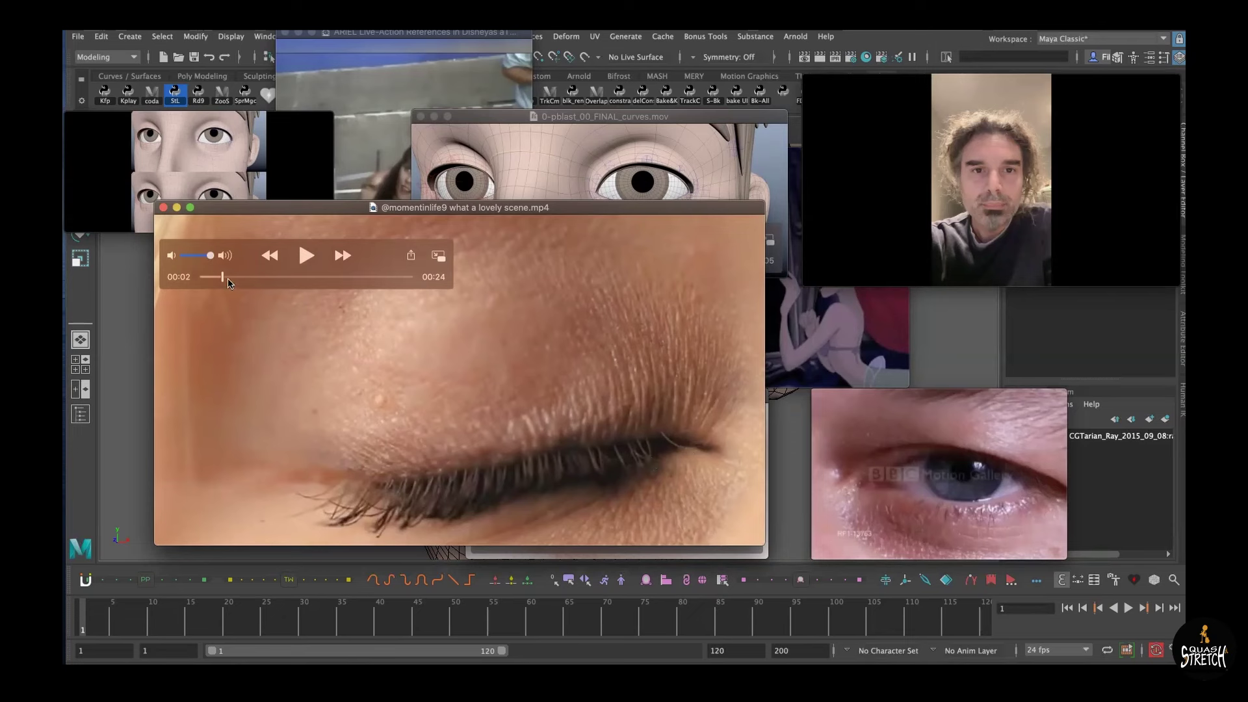
pyautogui.moveTo(223, 278); pyautogui.dragTo(219, 277)
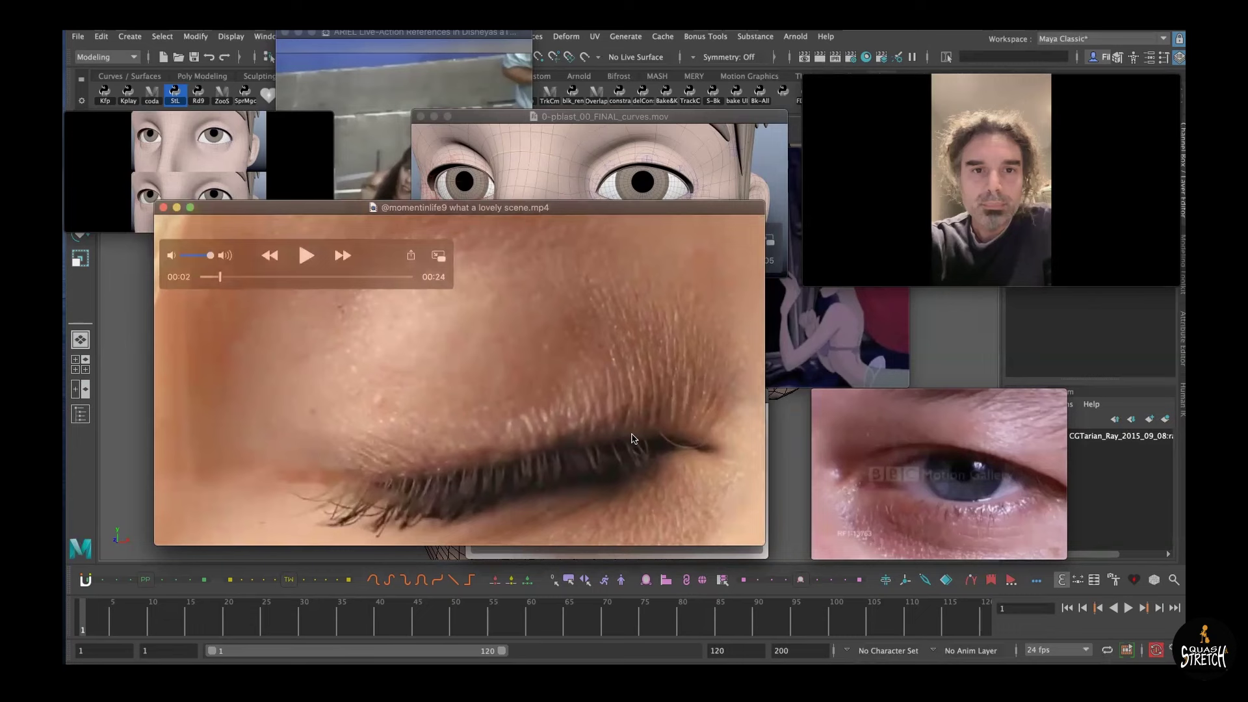
pyautogui.moveTo(220, 278); pyautogui.dragTo(258, 280)
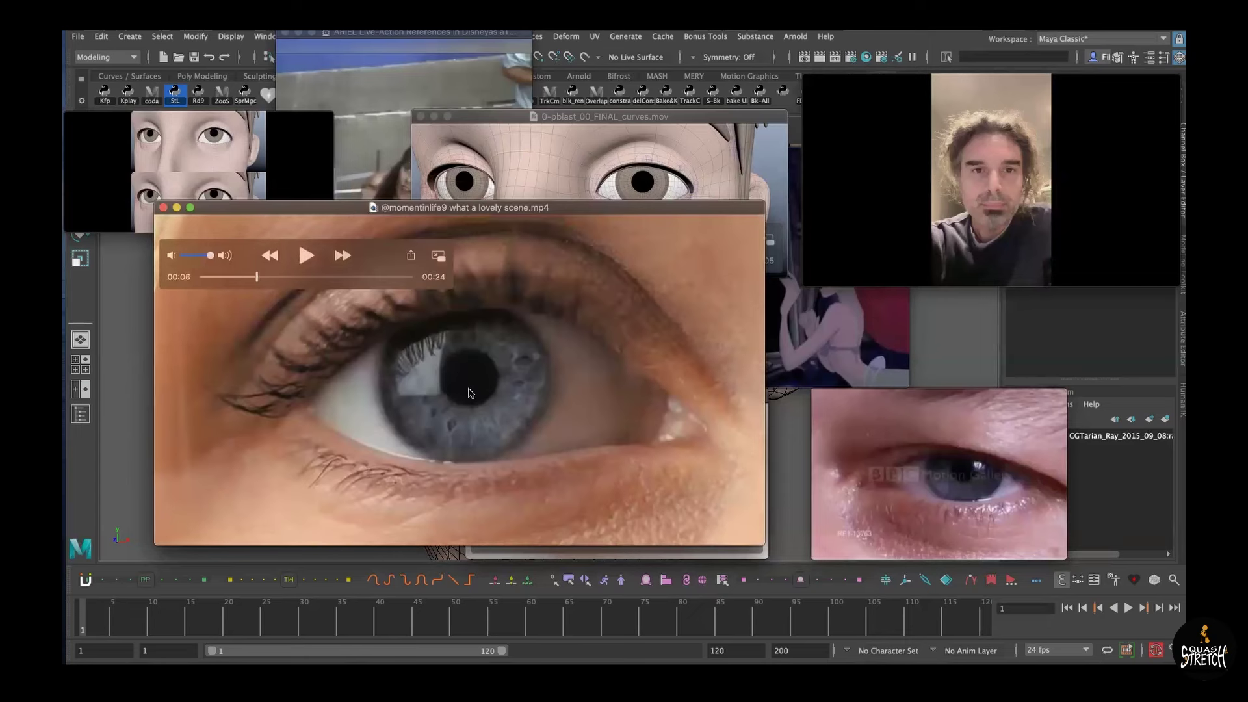
pyautogui.moveTo(258, 279); pyautogui.dragTo(404, 292)
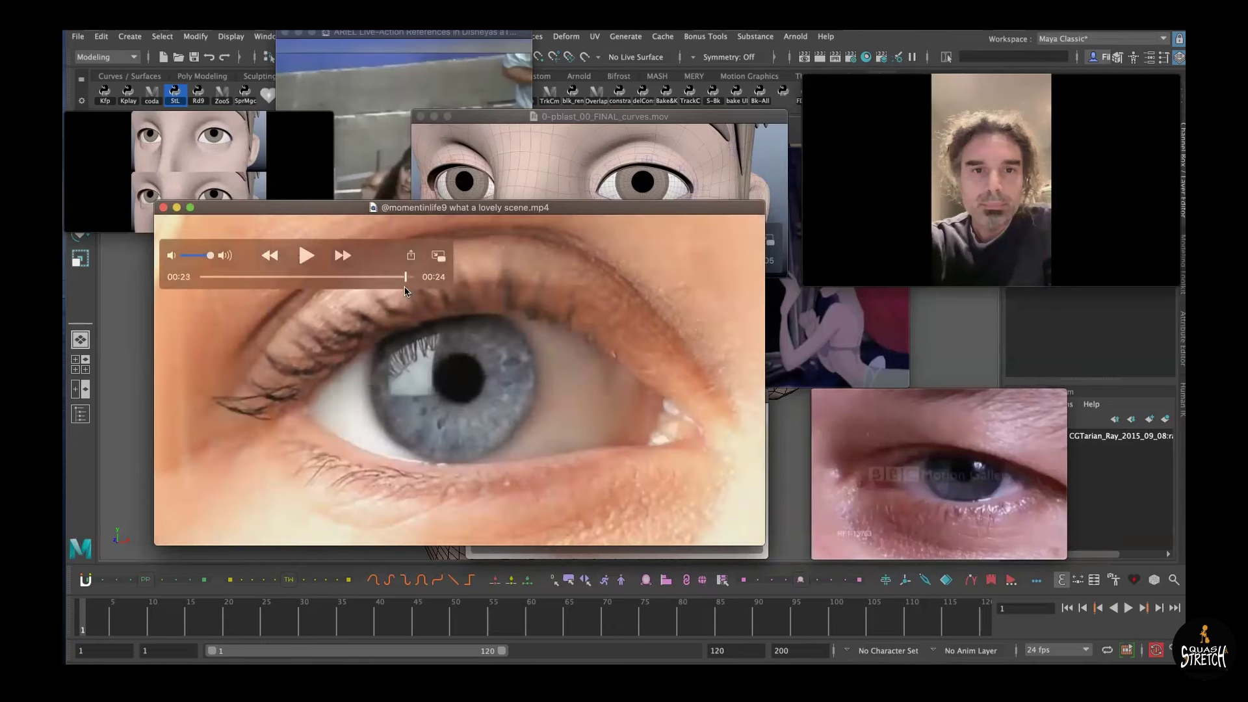
pyautogui.click(201, 280)
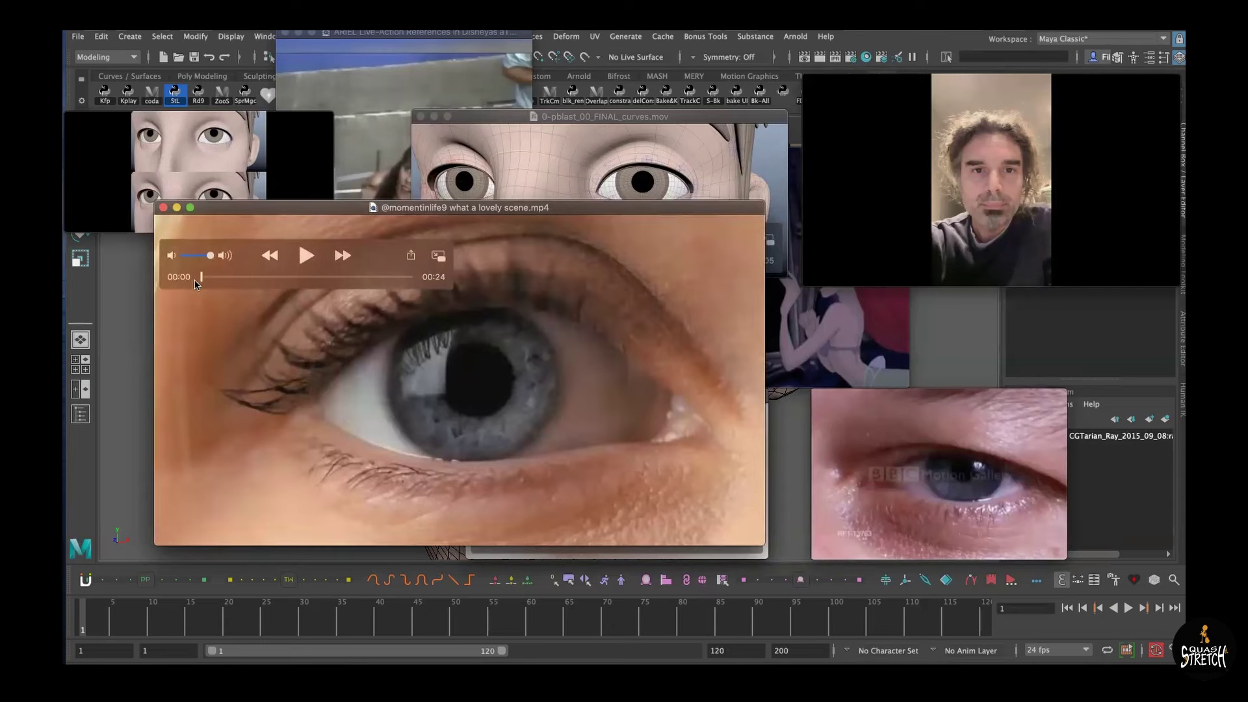
pyautogui.moveTo(755, 207); pyautogui.dragTo(528, 297)
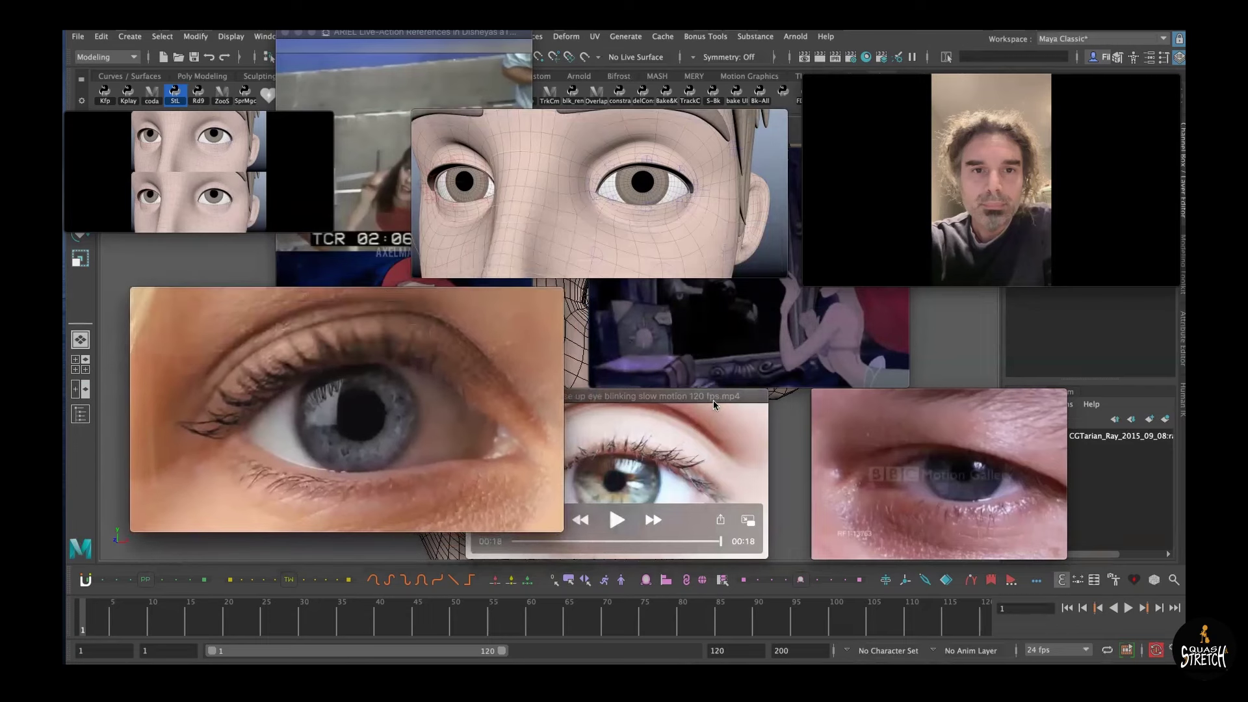
# Enlarge the slow-motion blink video and scrub it through the fully closed eyelid
pyautogui.moveTo(714, 396); pyautogui.dragTo(687, 324)
pyautogui.moveTo(742, 488); pyautogui.dragTo(955, 607)
pyautogui.moveTo(831, 327); pyautogui.dragTo(732, 242)
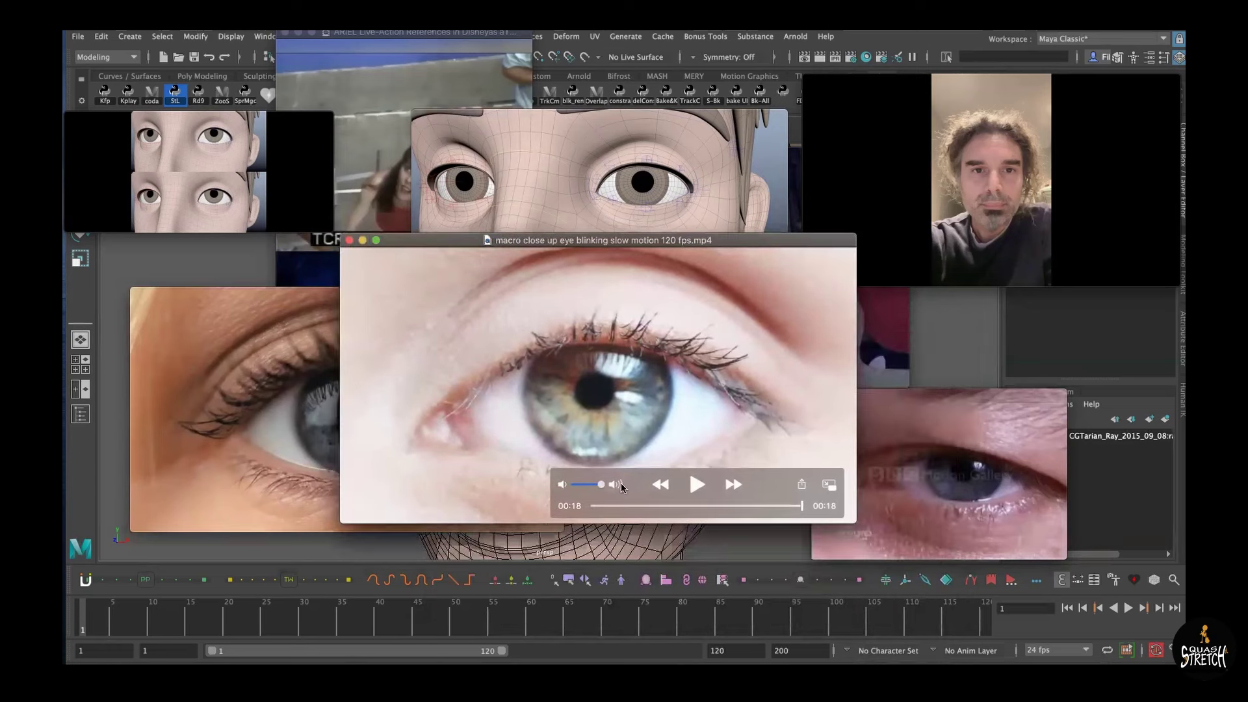
pyautogui.moveTo(600, 506); pyautogui.dragTo(666, 513)
pyautogui.moveTo(766, 479); pyautogui.dragTo(715, 272)
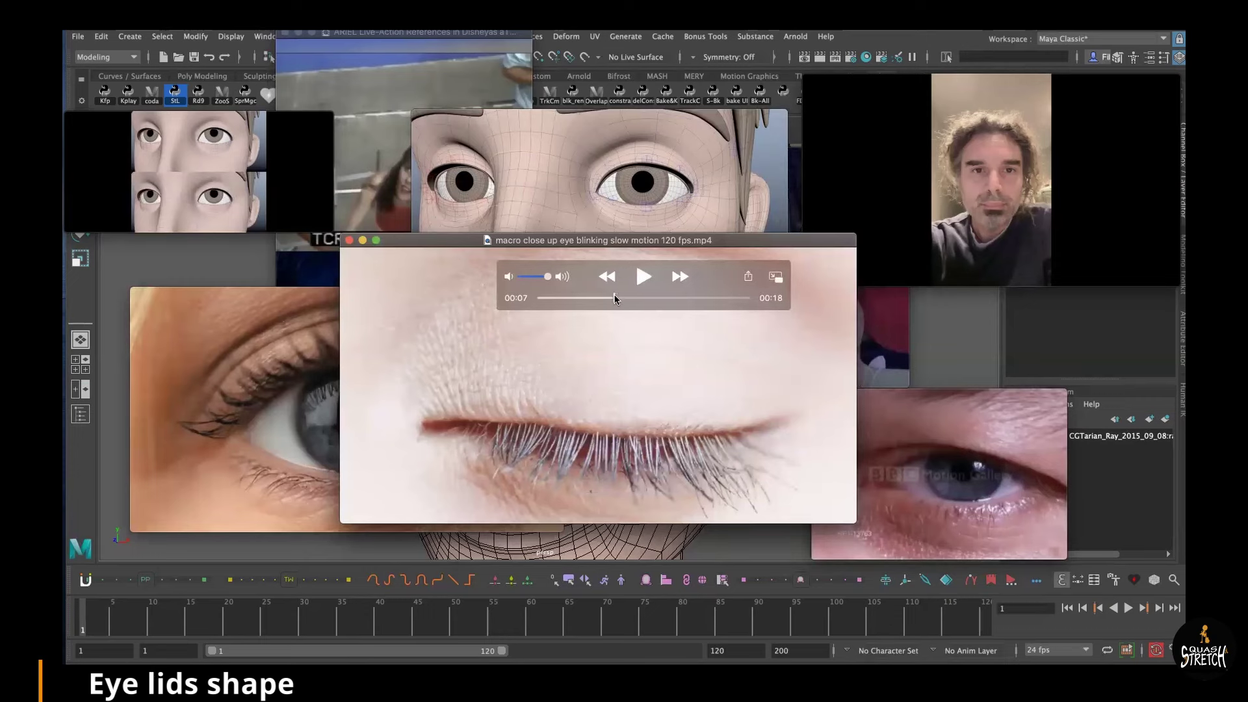
pyautogui.moveTo(613, 294); pyautogui.dragTo(622, 295)
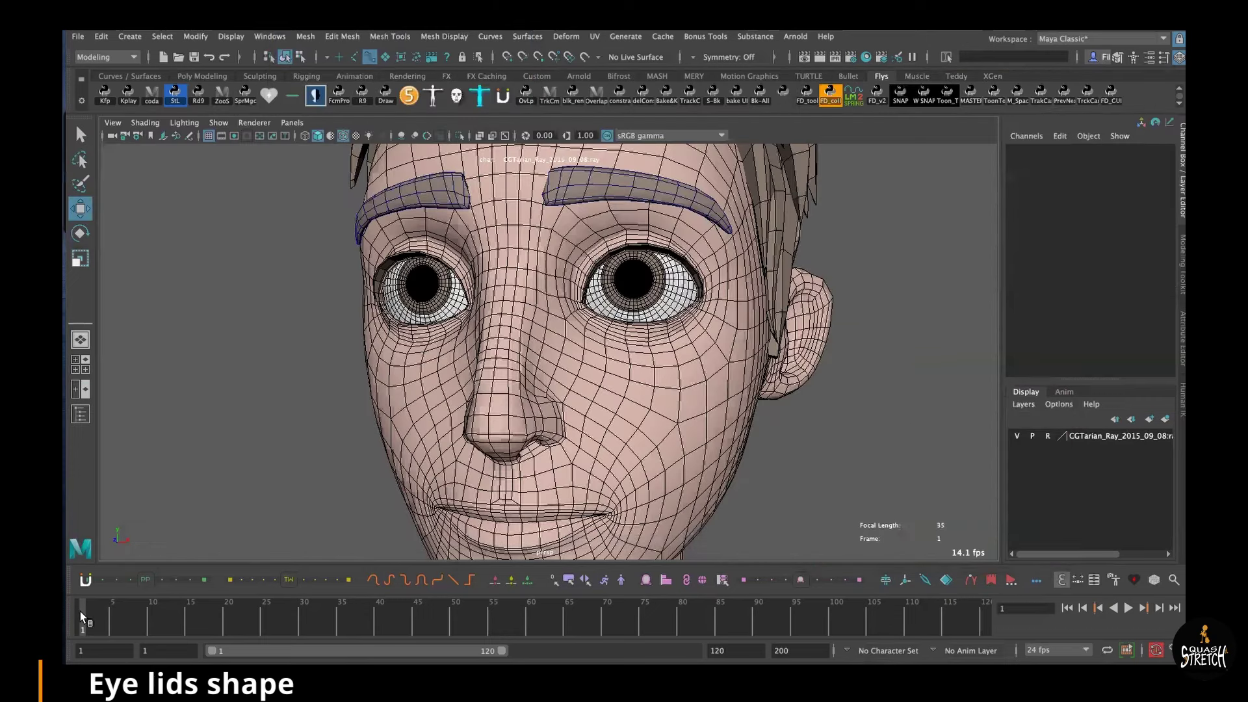
# On the half-closed frame, show the rig controls with Shift+H and select the left eye controls
pyautogui.moveTo(81, 611); pyautogui.dragTo(122, 612)
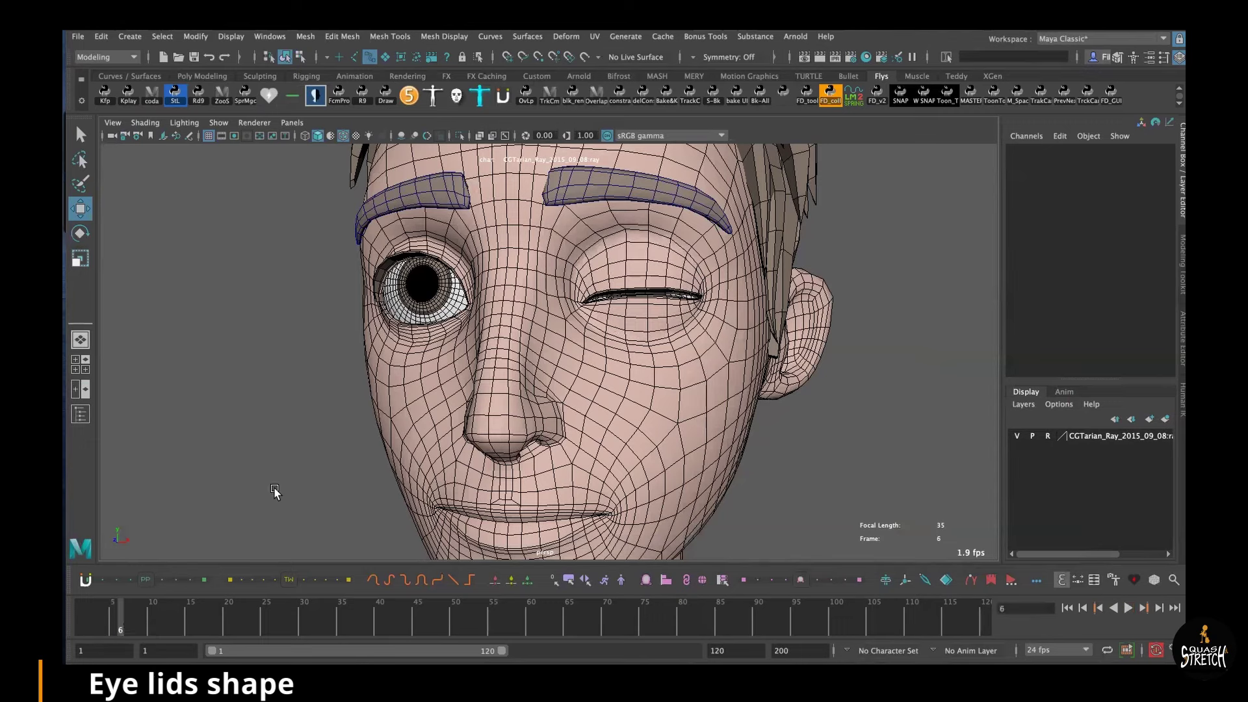
pyautogui.hotkey('shift', 'h')
pyautogui.click(648, 316)
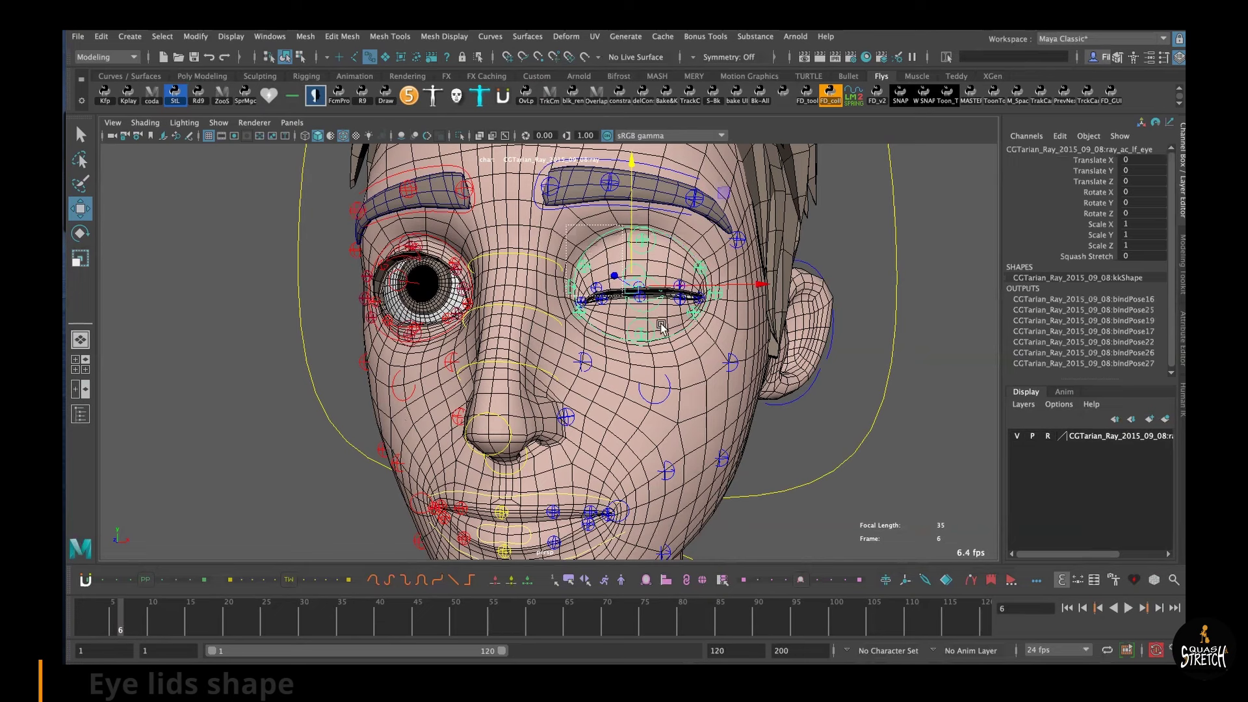
pyautogui.moveTo(715, 342); pyautogui.dragTo(714, 342)
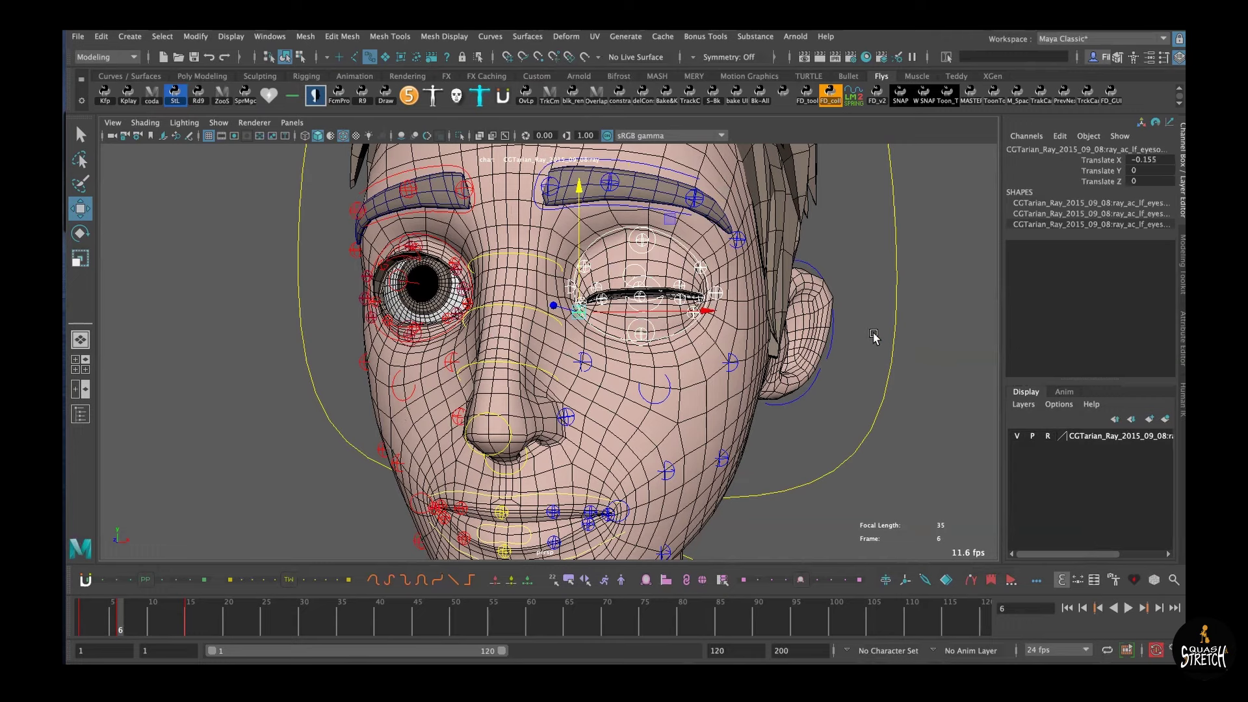
pyautogui.scroll(2, 891, 389)
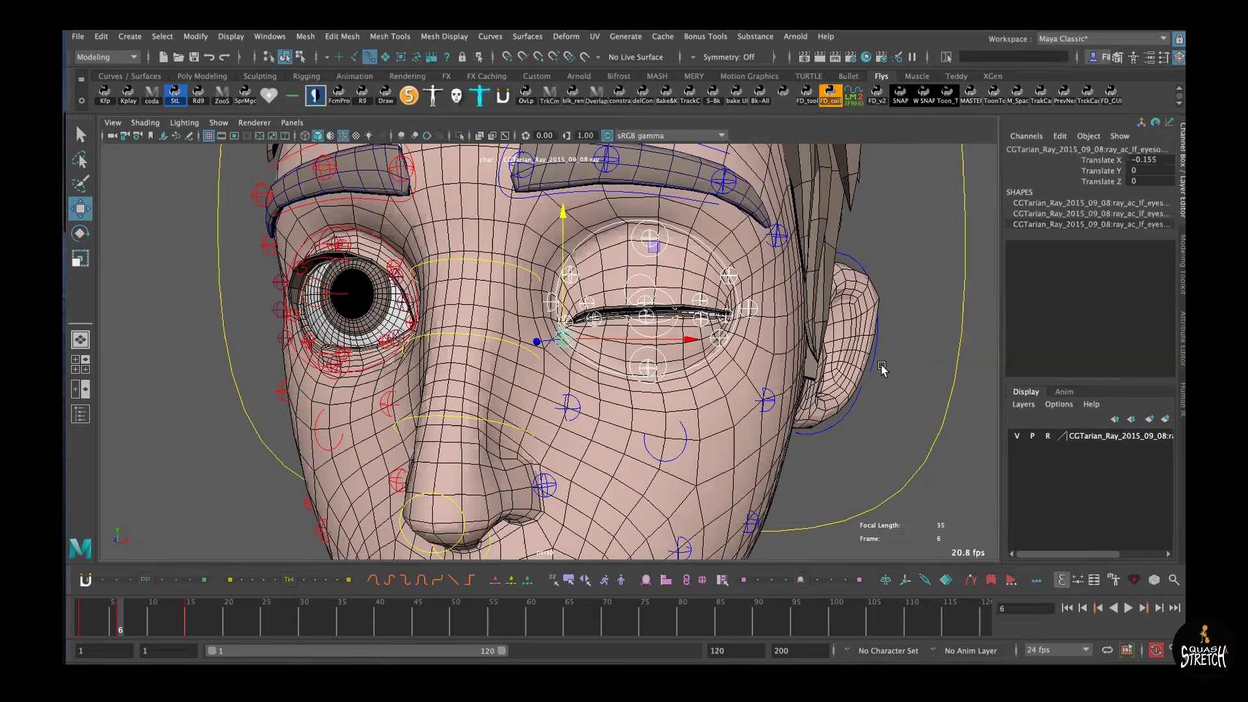
# Select the right eyelid controls from a frontal view and turn off Wireframe on Shaded
pyautogui.keyDown('alt'); pyautogui.moveTo(608, 331); pyautogui.dragTo(417, 304); pyautogui.keyUp('alt')
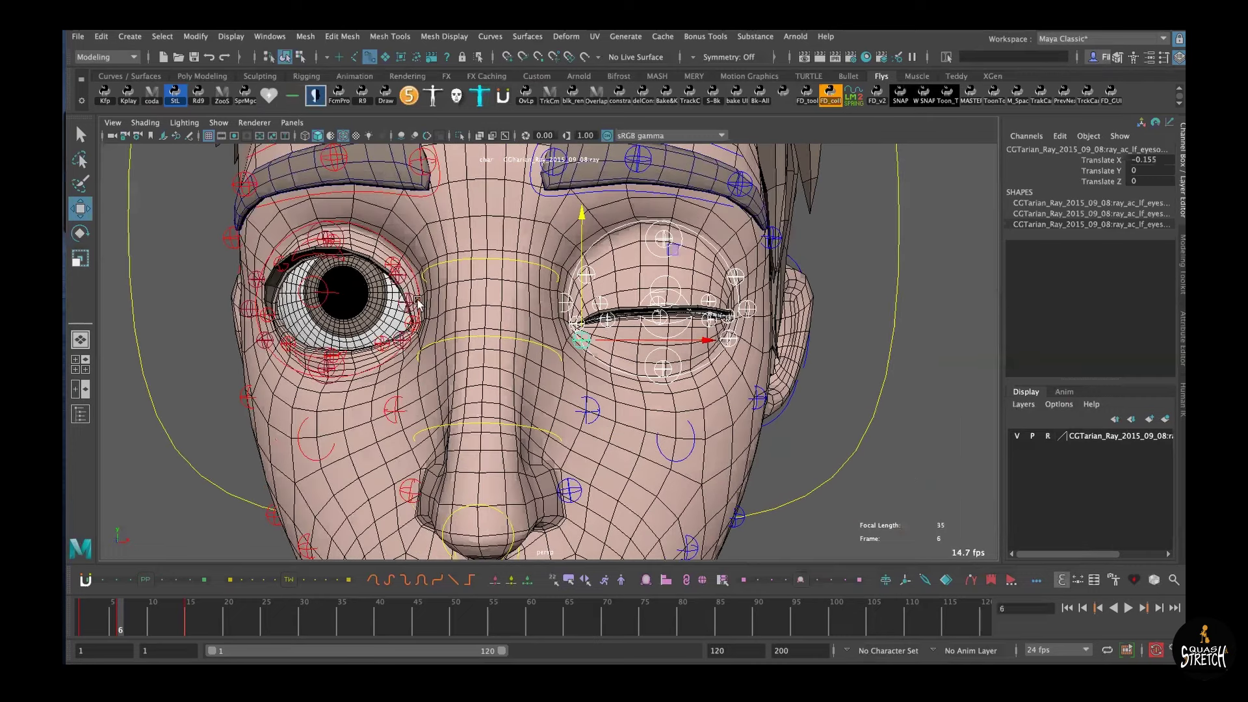
pyautogui.keyDown('alt'); pyautogui.moveTo(344, 260); pyautogui.dragTo(349, 263); pyautogui.keyUp('alt')
pyautogui.click(346, 369)
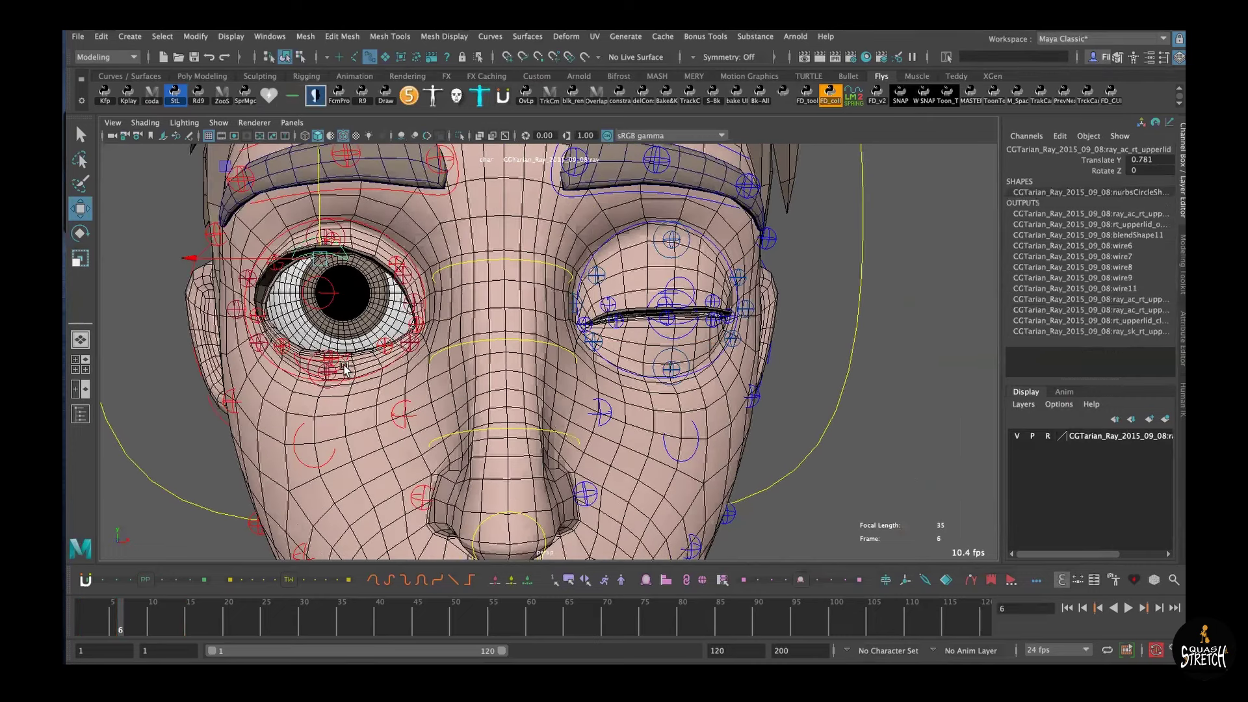
pyautogui.click(345, 363)
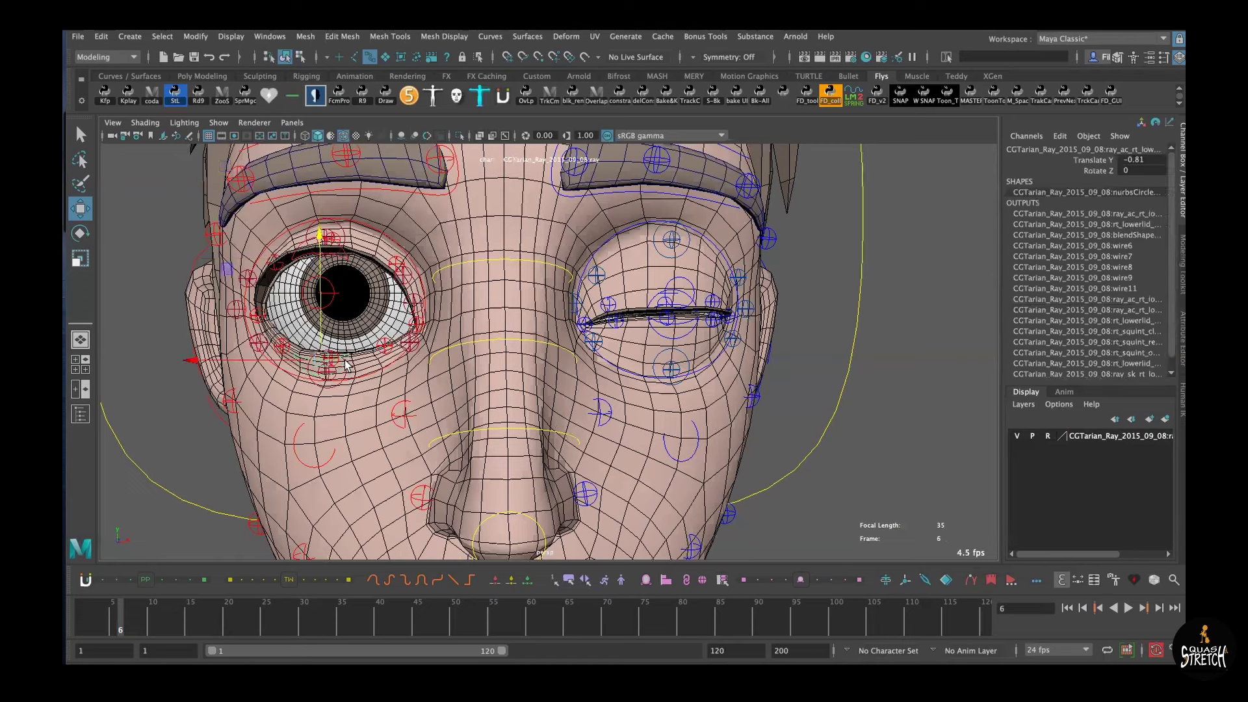
pyautogui.click(345, 259)
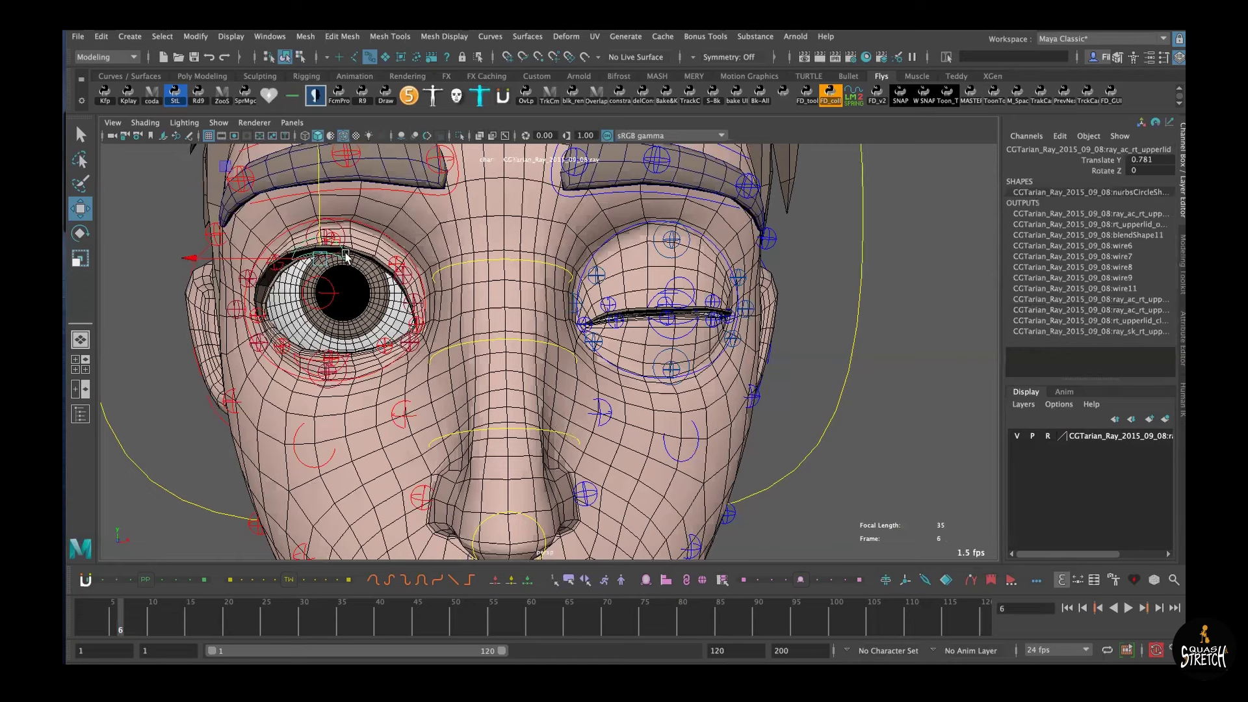
pyautogui.click(343, 136)
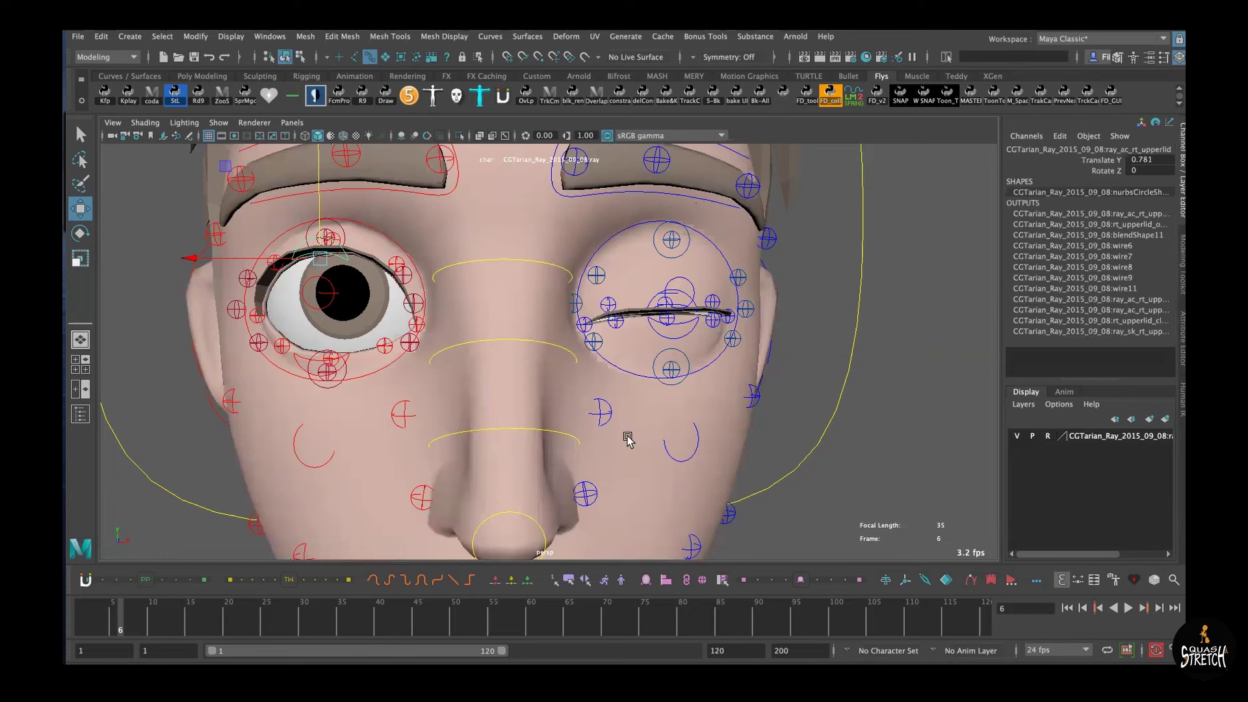
# Select the left eyelid controls, hide the curves, and replay the blink up close
pyautogui.scroll(-5, 568, 349)
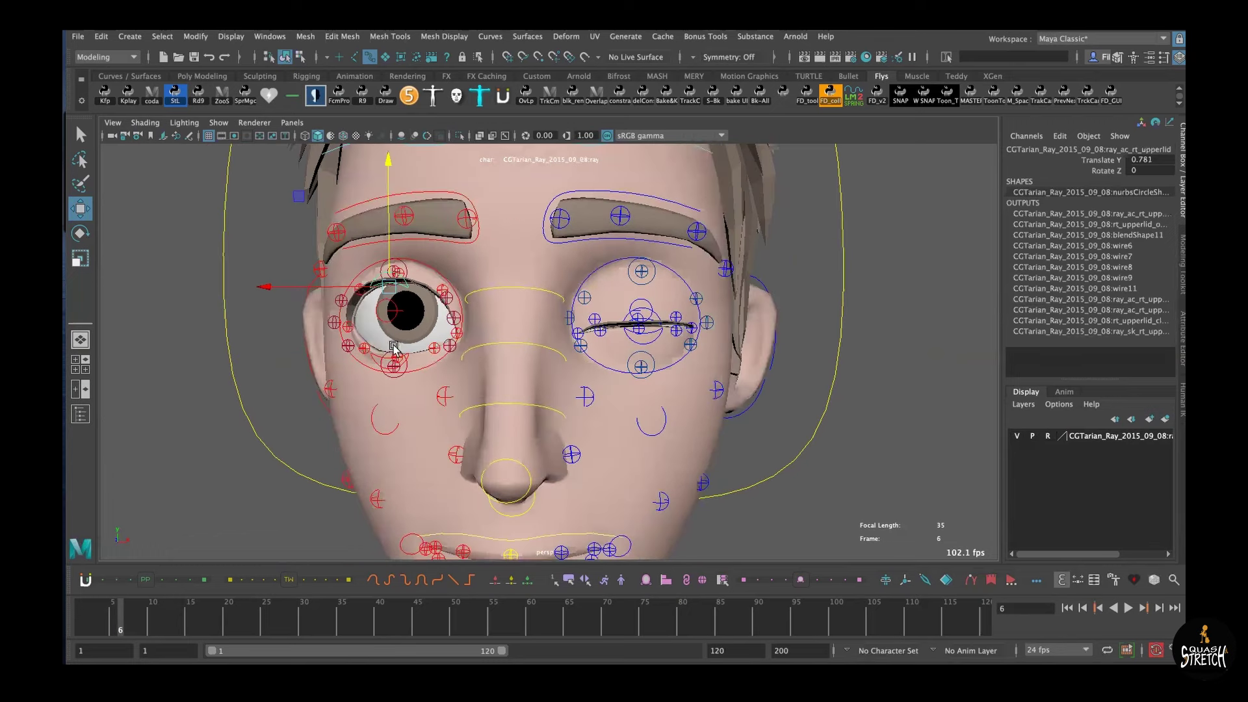
pyautogui.click(659, 326)
pyautogui.click(658, 320)
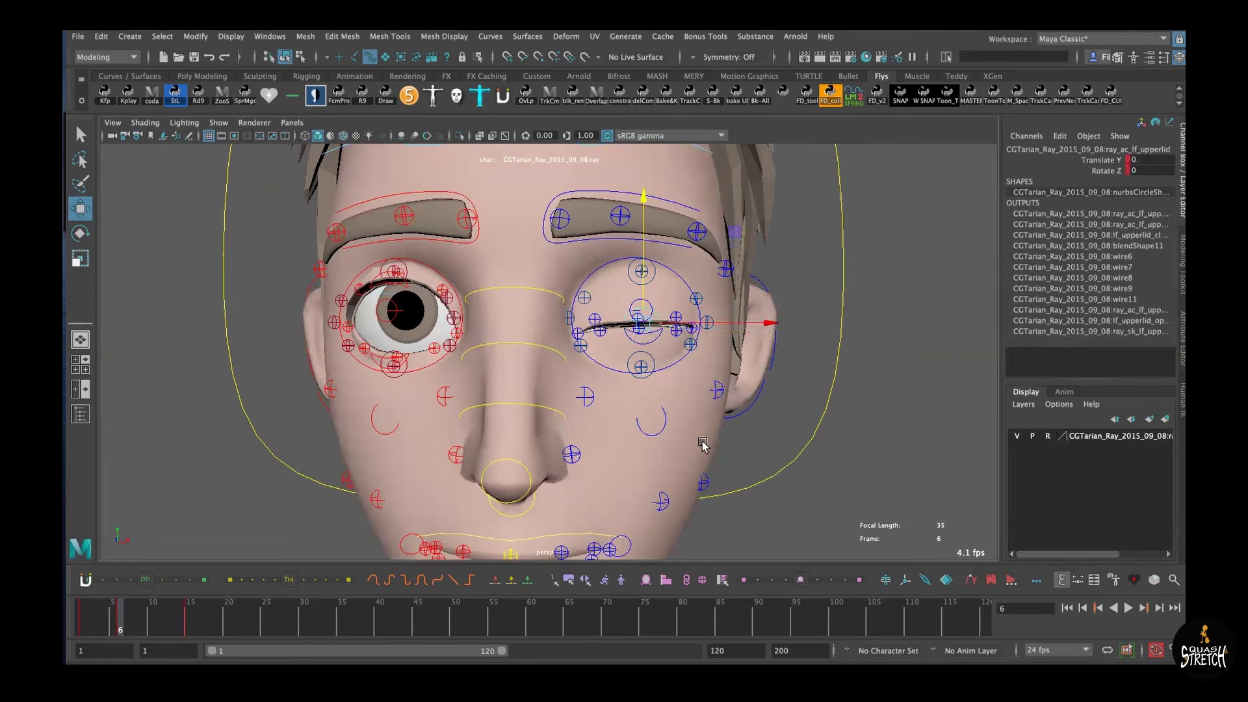
pyautogui.hotkey('alt', '1')
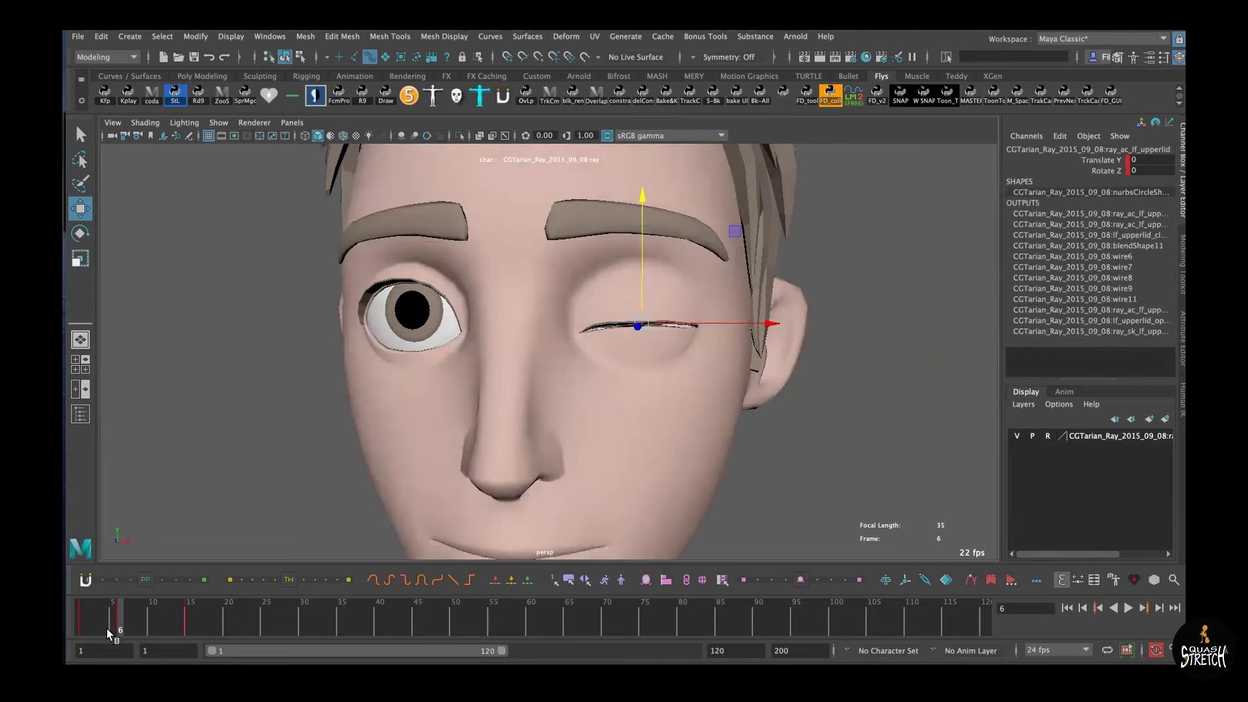
pyautogui.moveTo(107, 629)
pyautogui.mouseDown()
pyautogui.moveTo(83, 622)
pyautogui.moveTo(185, 629)
pyautogui.moveTo(91, 630)
pyautogui.moveTo(124, 628)
pyautogui.mouseUp()
pyautogui.keyDown('alt'); pyautogui.moveTo(446, 529); pyautogui.dragTo(591, 209, button='middle'); pyautogui.keyUp('alt')
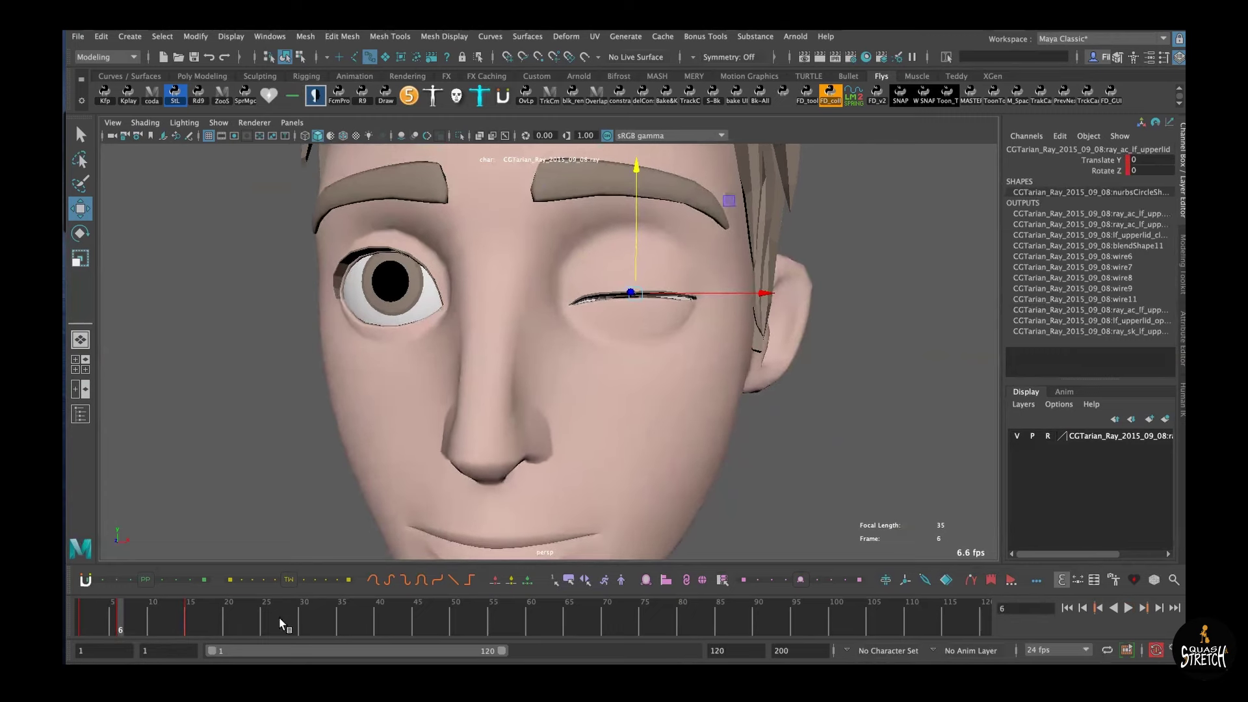
pyautogui.moveTo(98, 622); pyautogui.dragTo(106, 626)
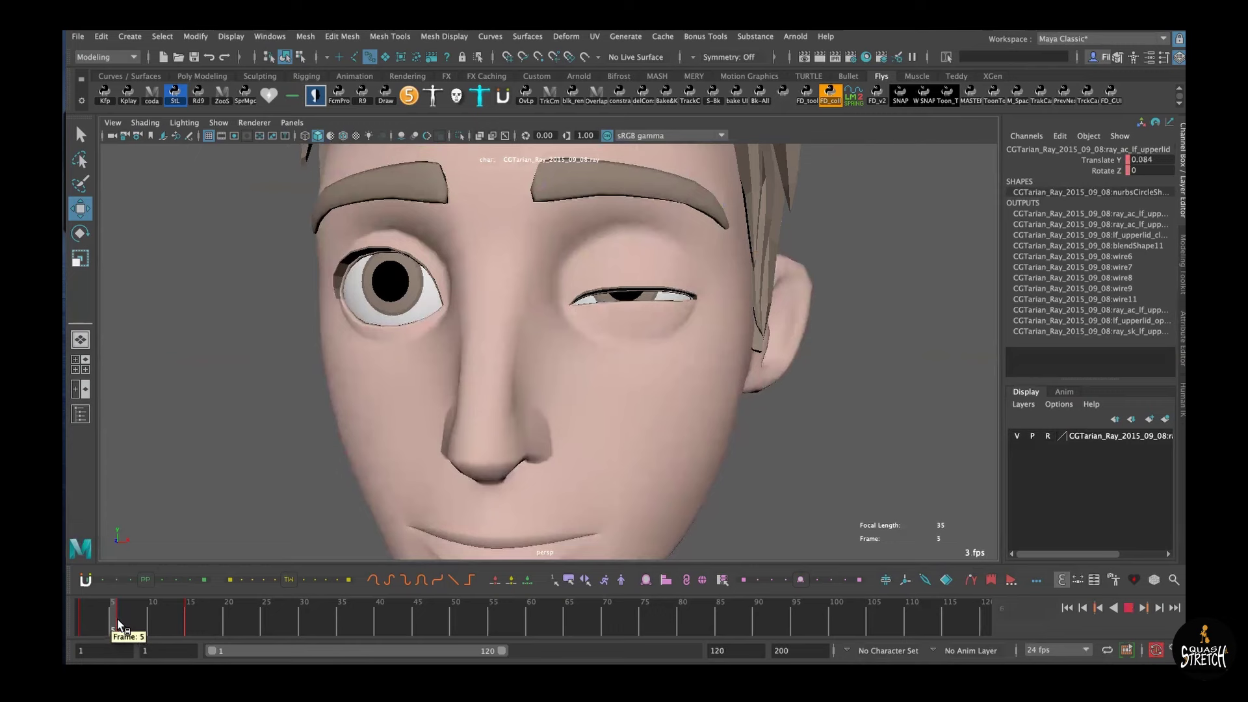
# Nudge the upper eyelid slightly down and select the surrounding lid controls
pyautogui.click(121, 624)
pyautogui.scroll(5, 591, 468)
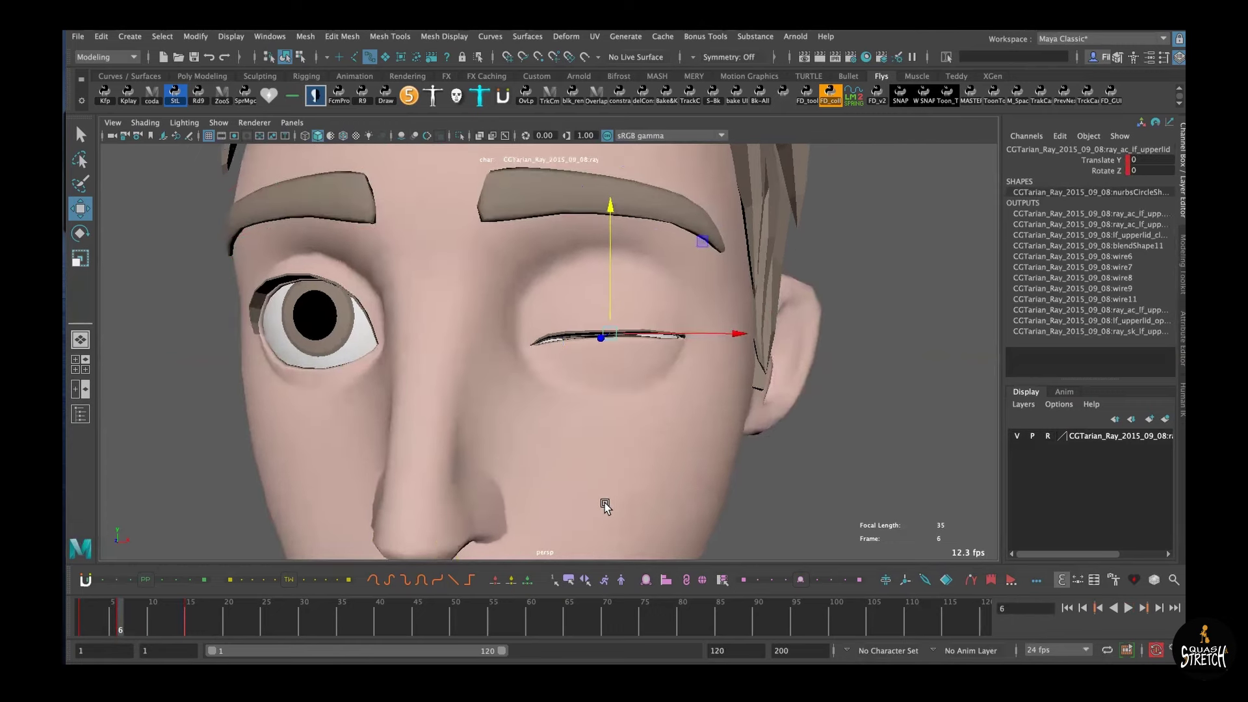
pyautogui.moveTo(609, 275); pyautogui.dragTo(597, 323)
pyautogui.click(622, 358)
pyautogui.click(615, 320)
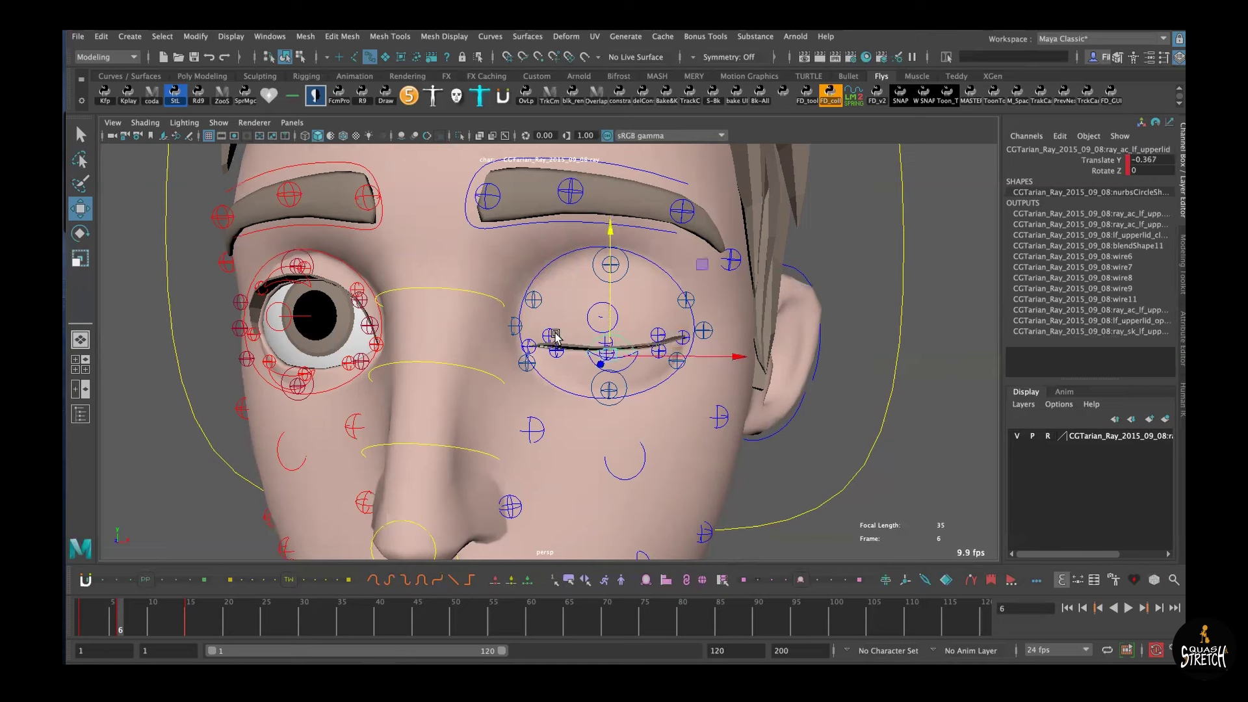
pyautogui.click(551, 336)
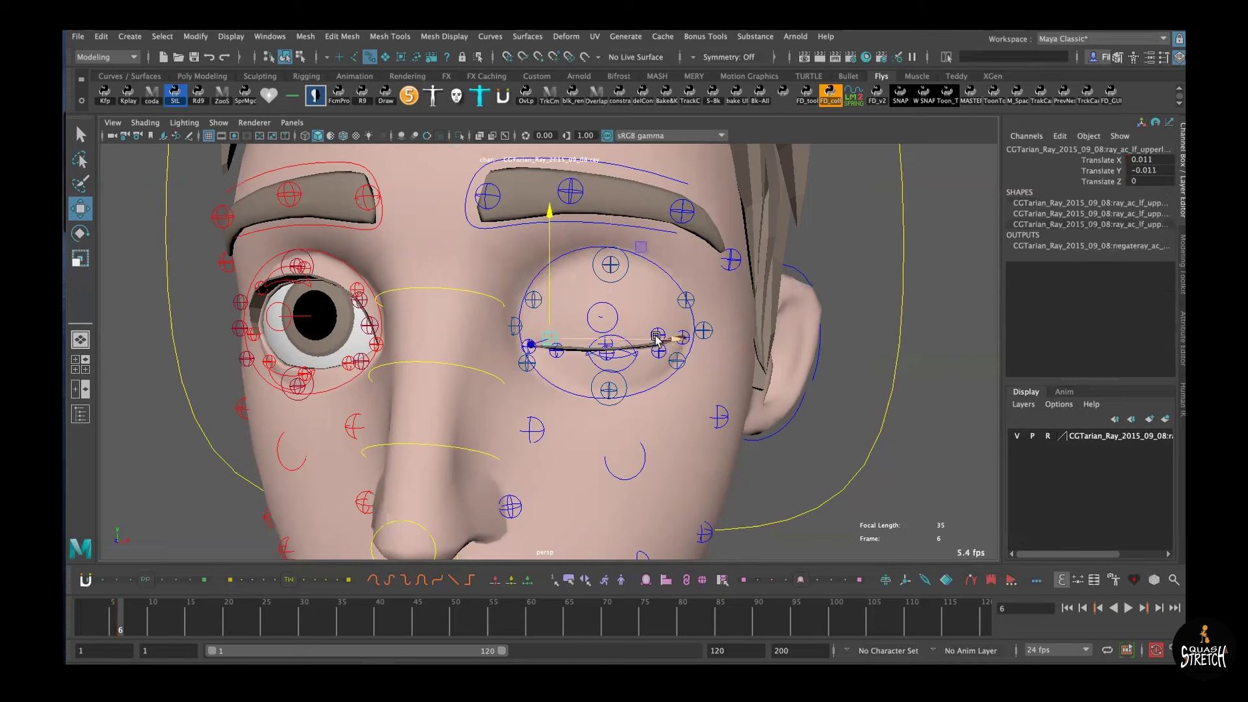
pyautogui.click(611, 365)
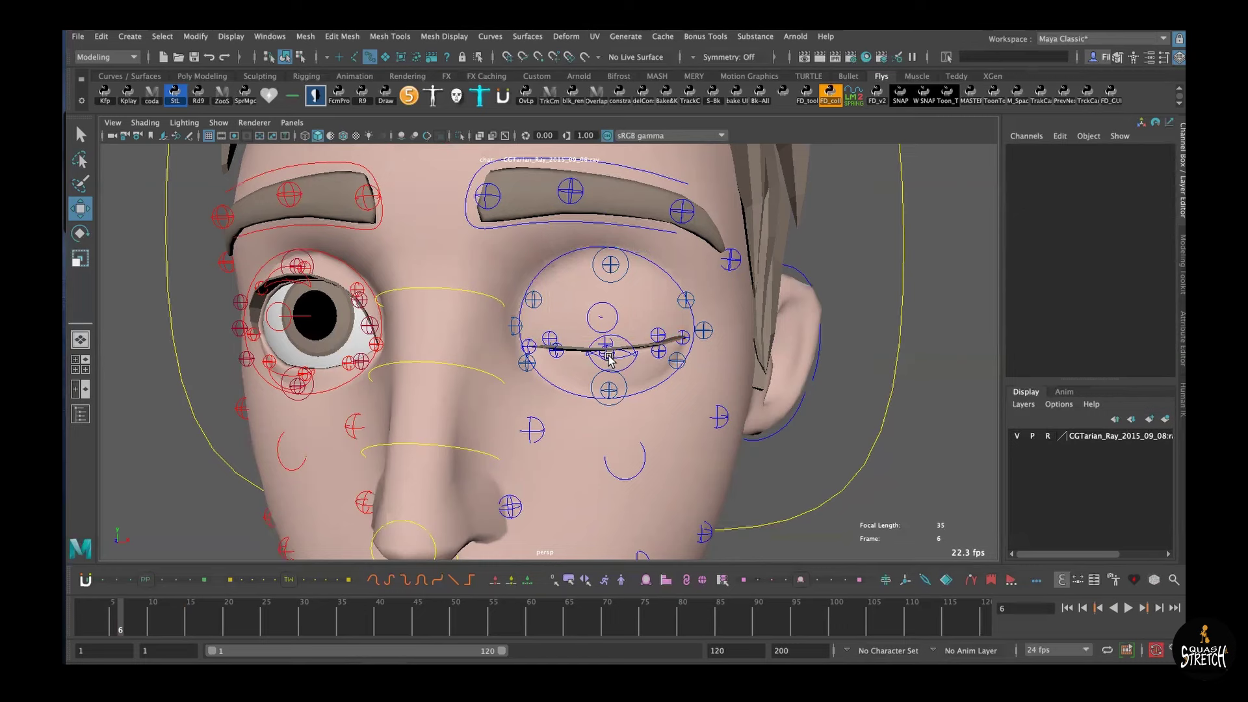
pyautogui.click(608, 358)
# Bend the upper lid curve slightly downward with a lid shaping control
pyautogui.keyDown('alt'); pyautogui.moveTo(617, 370); pyautogui.dragTo(766, 544, button='right'); pyautogui.keyUp('alt')
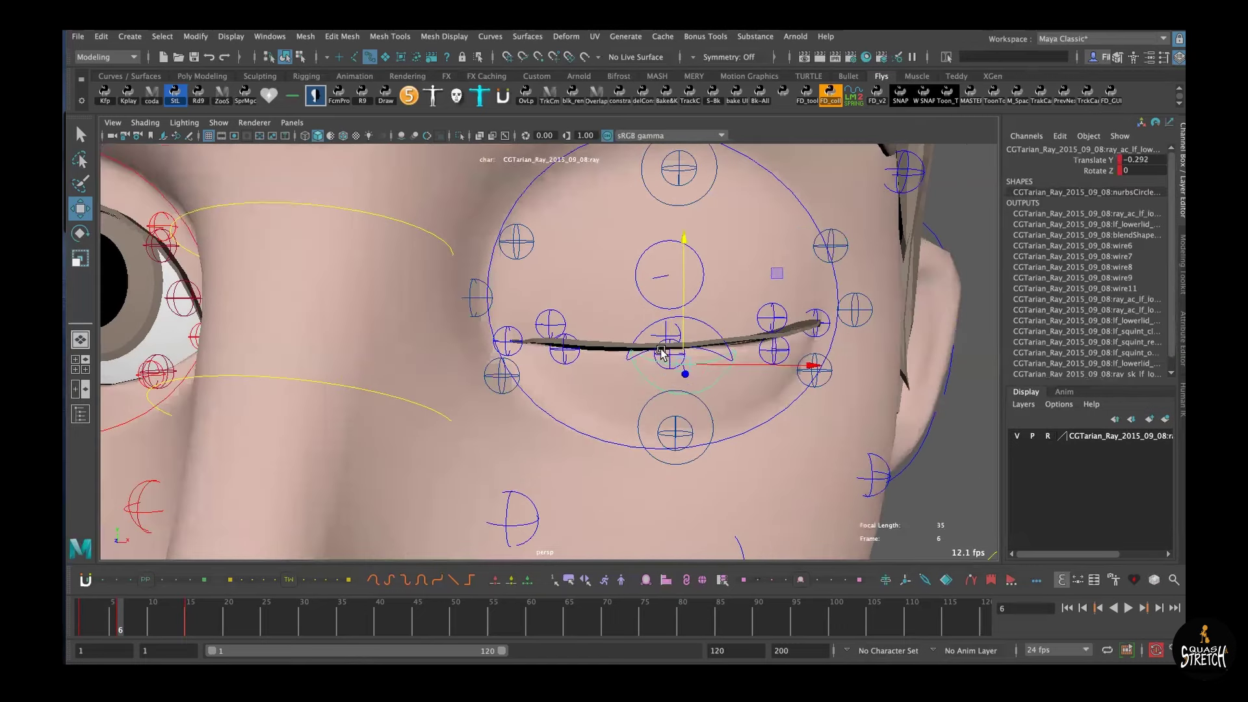
pyautogui.click(666, 348)
pyautogui.moveTo(676, 323); pyautogui.dragTo(710, 348)
pyautogui.scroll(-5, 641, 325)
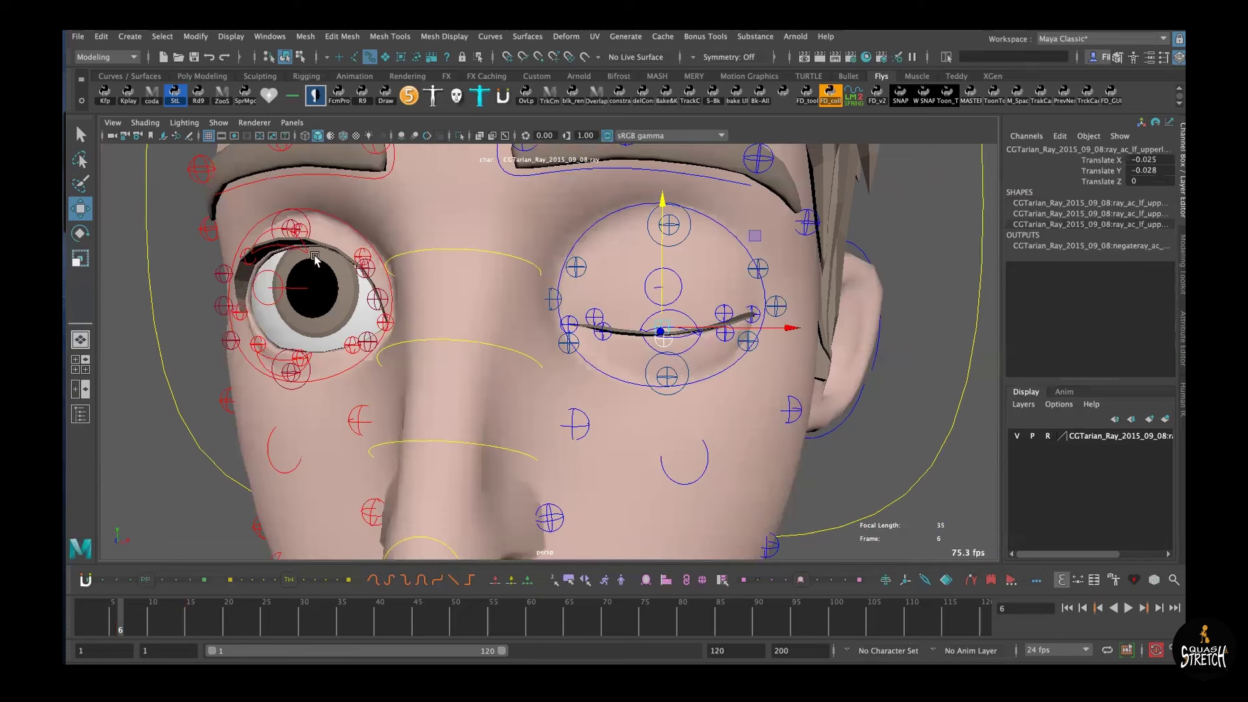
# Set the other eye's lower lid Translate Y to 0 in the Channel Box
pyautogui.click(303, 248)
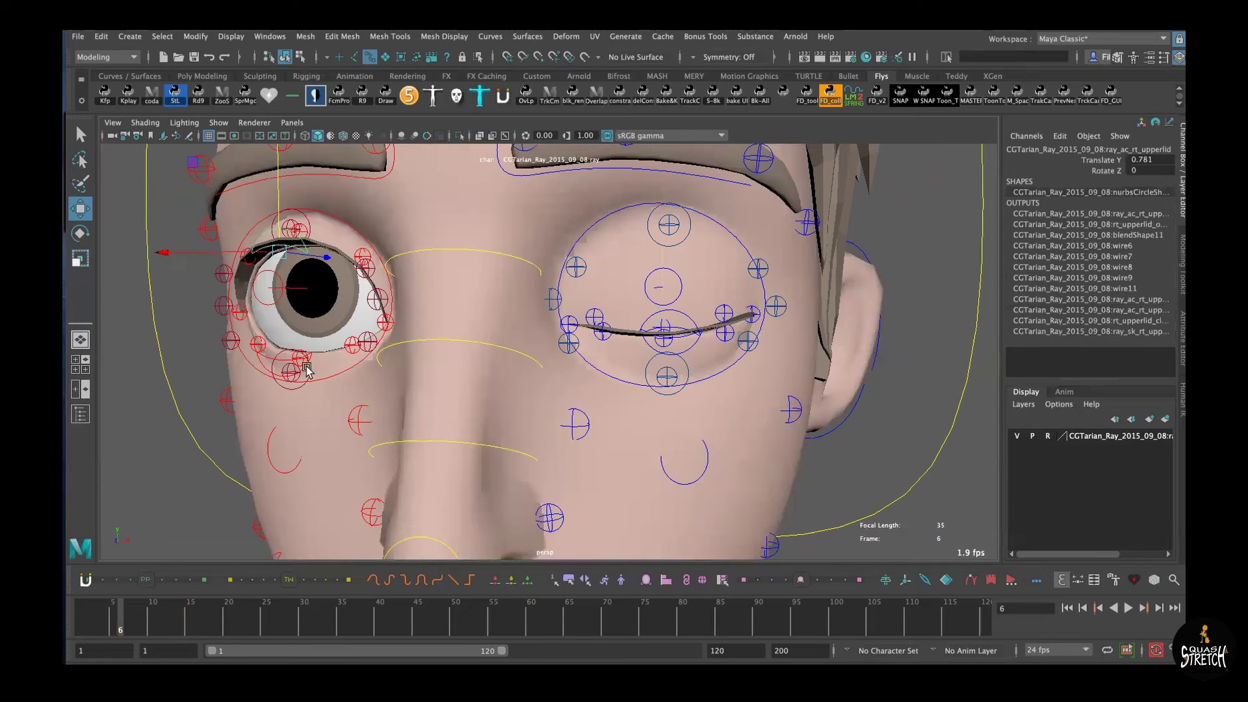
pyautogui.click(260, 362)
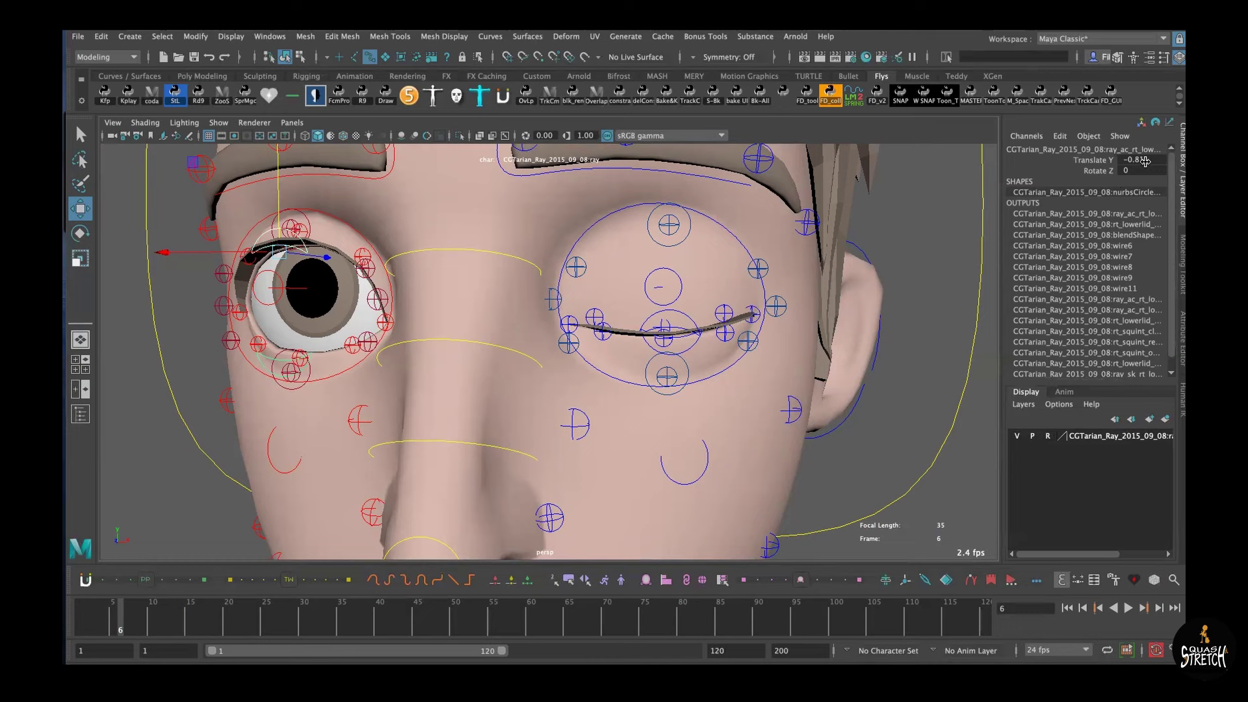
pyautogui.click(1146, 160)
pyautogui.write('0')
pyautogui.press('Return')
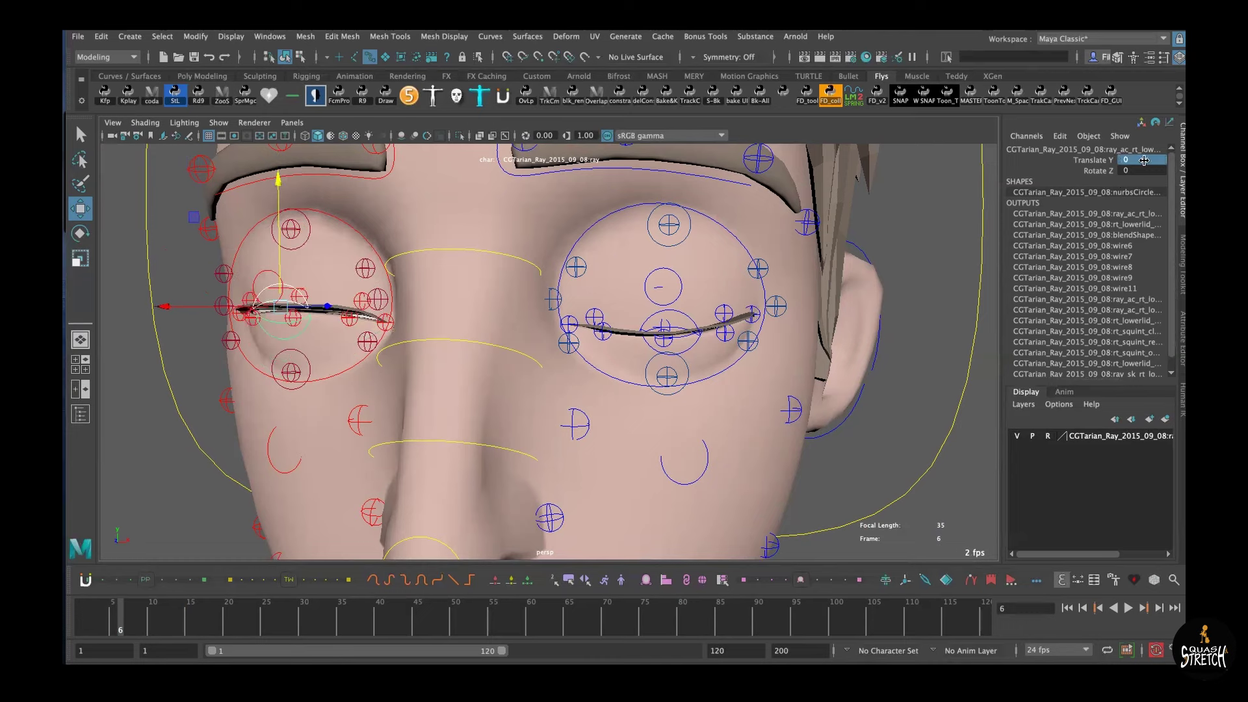
# Hide the rig controls and check the closed eyelids from the front and an angle
pyautogui.keyDown('alt'); pyautogui.moveTo(715, 418); pyautogui.dragTo(724, 385); pyautogui.keyUp('alt')
pyautogui.scroll(-3, 780, 396)
pyautogui.hotkey('ctrl', 'h')
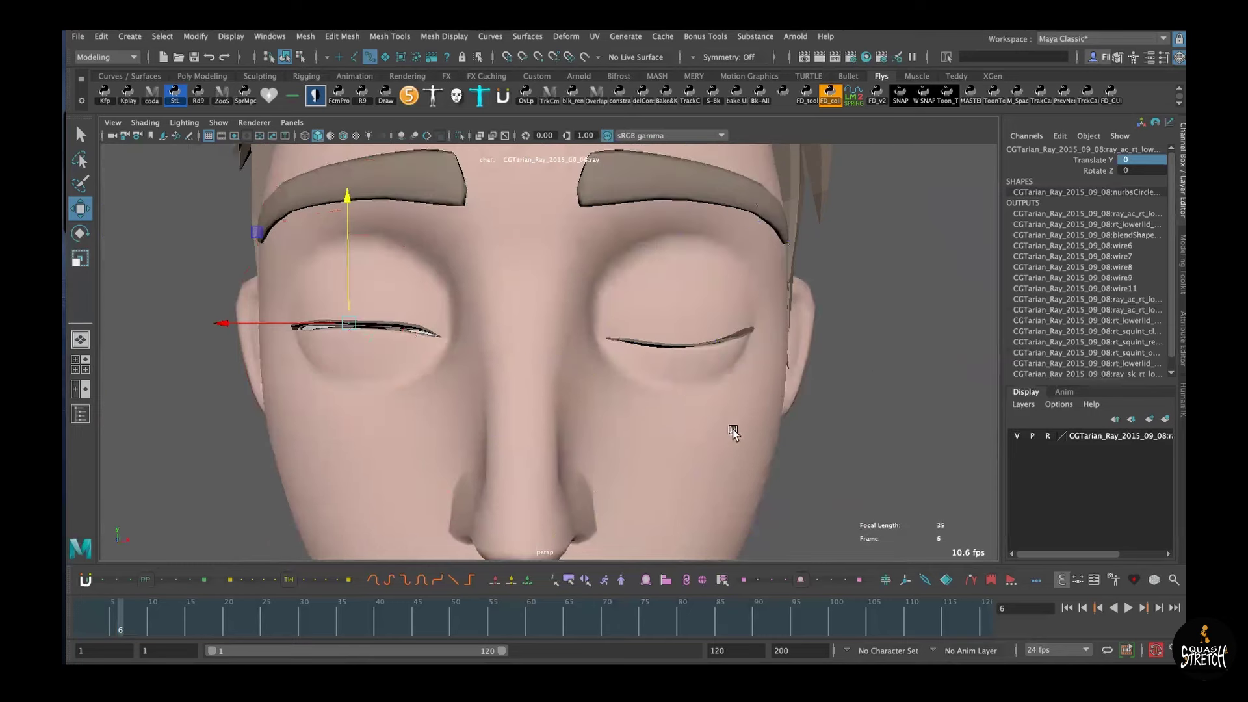
pyautogui.keyDown('alt'); pyautogui.moveTo(747, 450); pyautogui.dragTo(799, 427); pyautogui.keyUp('alt')
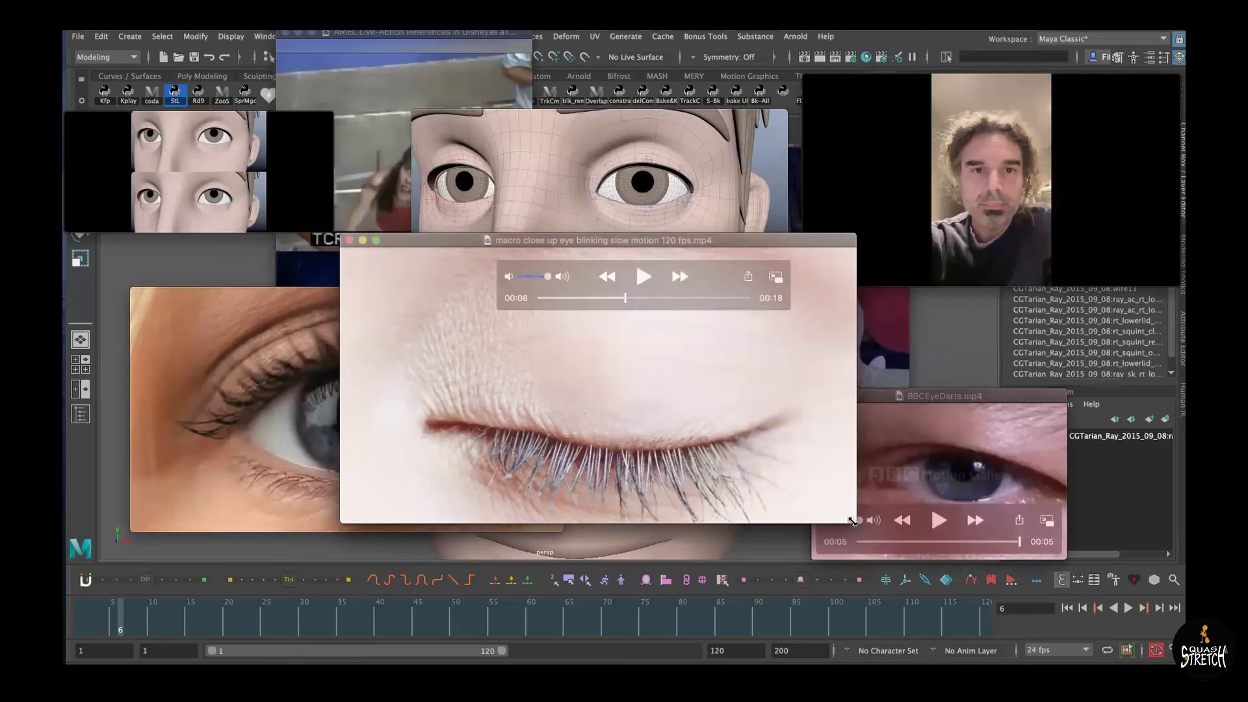
# Shrink the eye blinking clip and place it beside the large eye clip, shifted slightly left
pyautogui.moveTo(855, 522); pyautogui.dragTo(714, 443)
pyautogui.moveTo(682, 247); pyautogui.dragTo(792, 331)
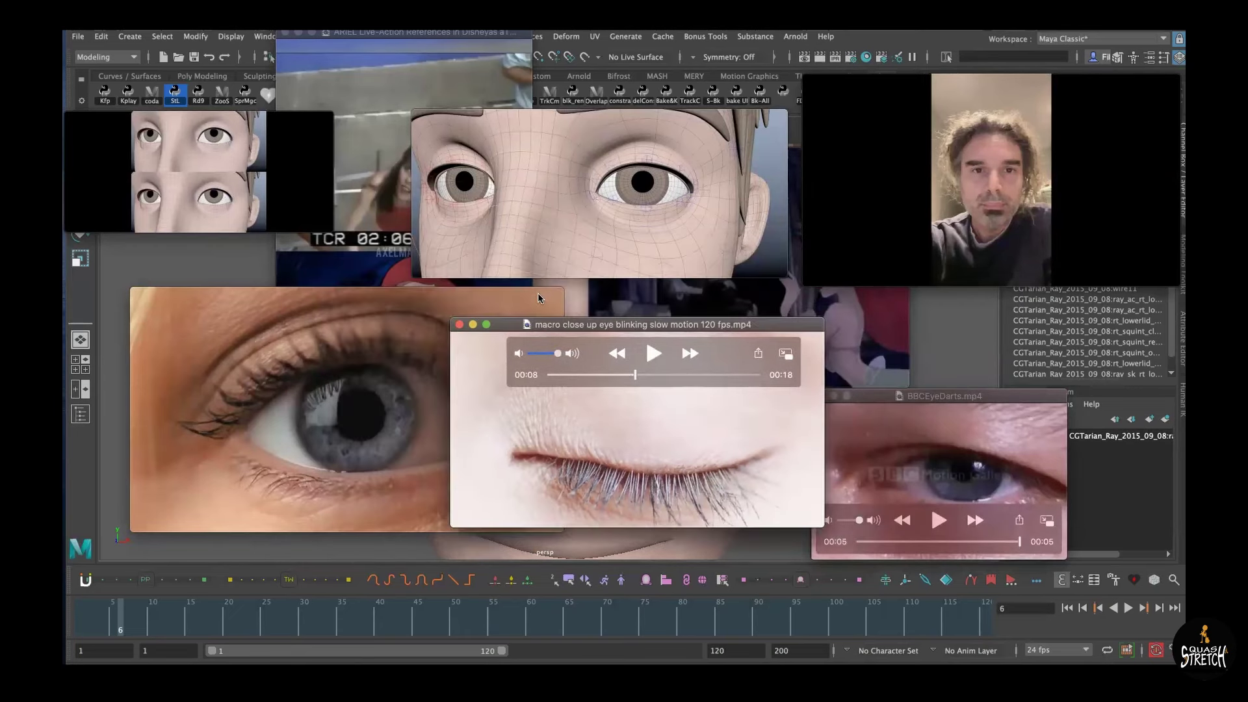
pyautogui.click(562, 292)
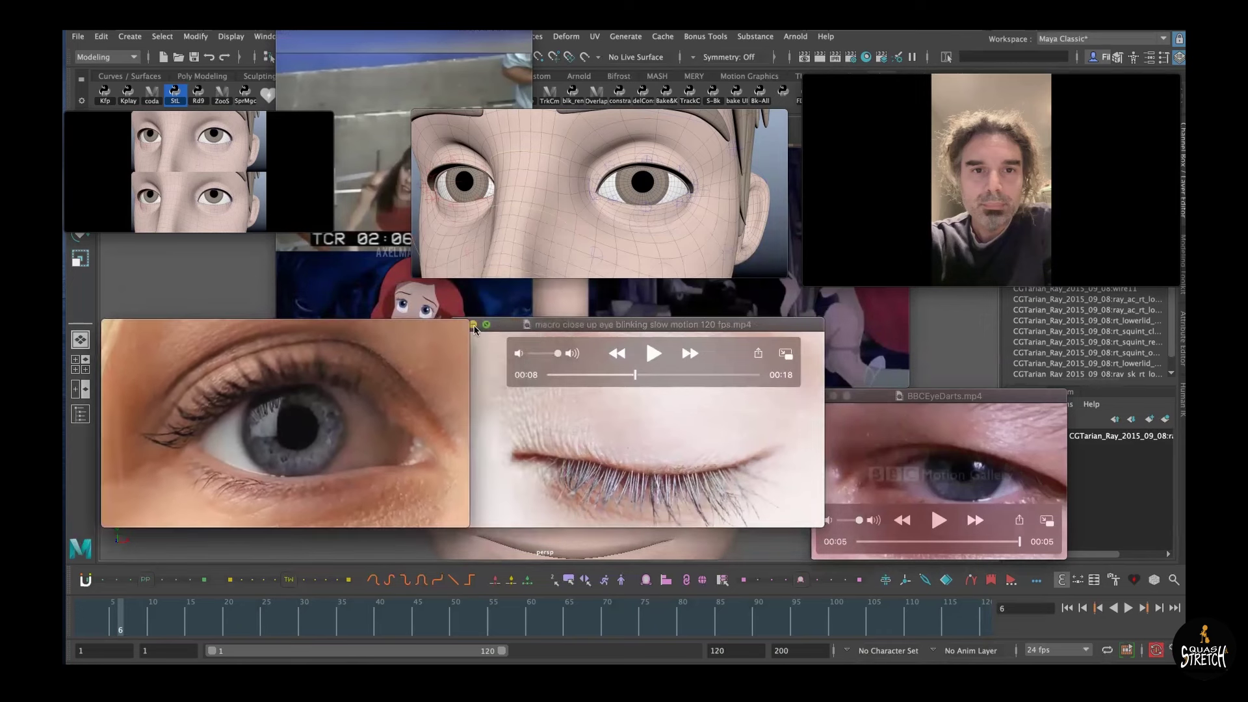
pyautogui.moveTo(559, 327); pyautogui.dragTo(581, 328)
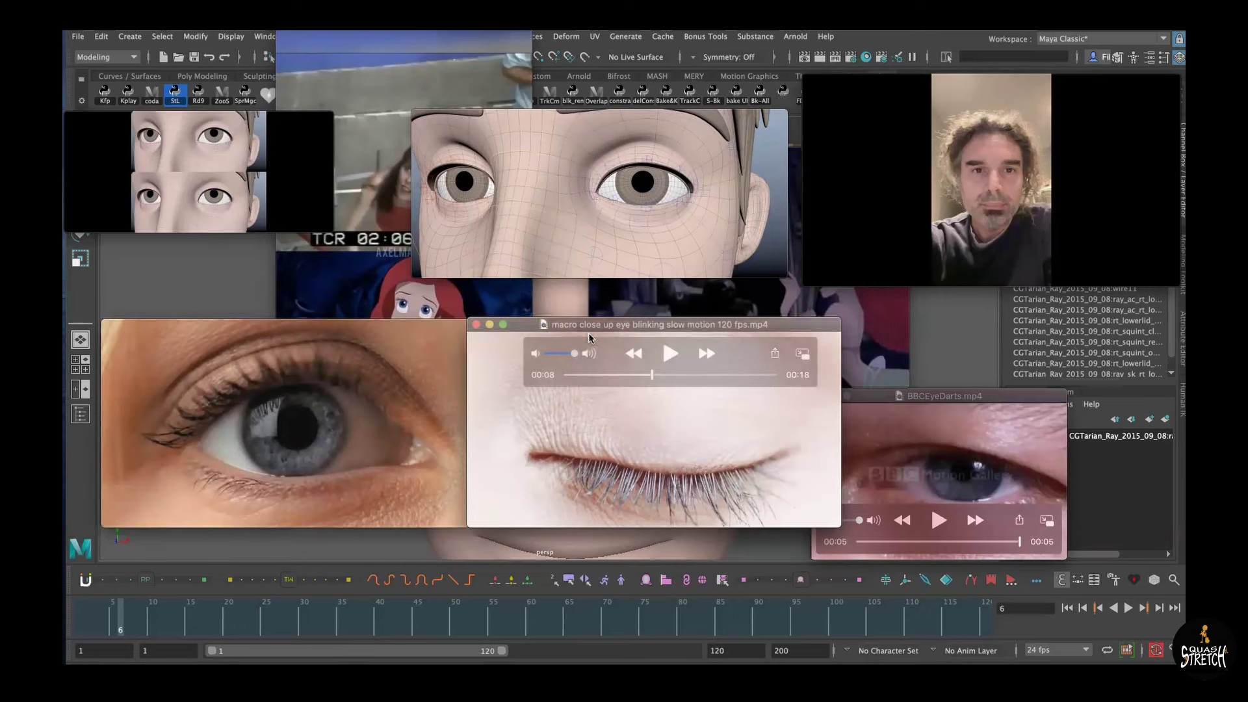
pyautogui.moveTo(416, 334)
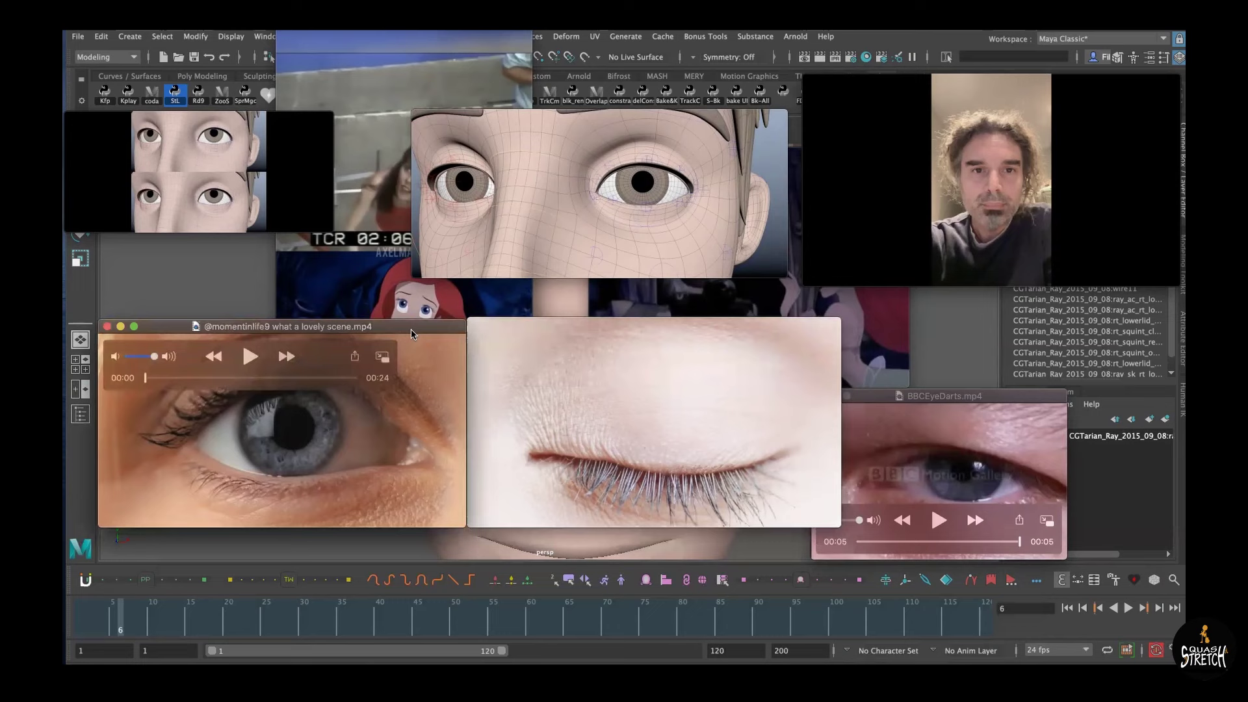
pyautogui.moveTo(410, 329); pyautogui.dragTo(402, 328)
pyautogui.moveTo(548, 341)
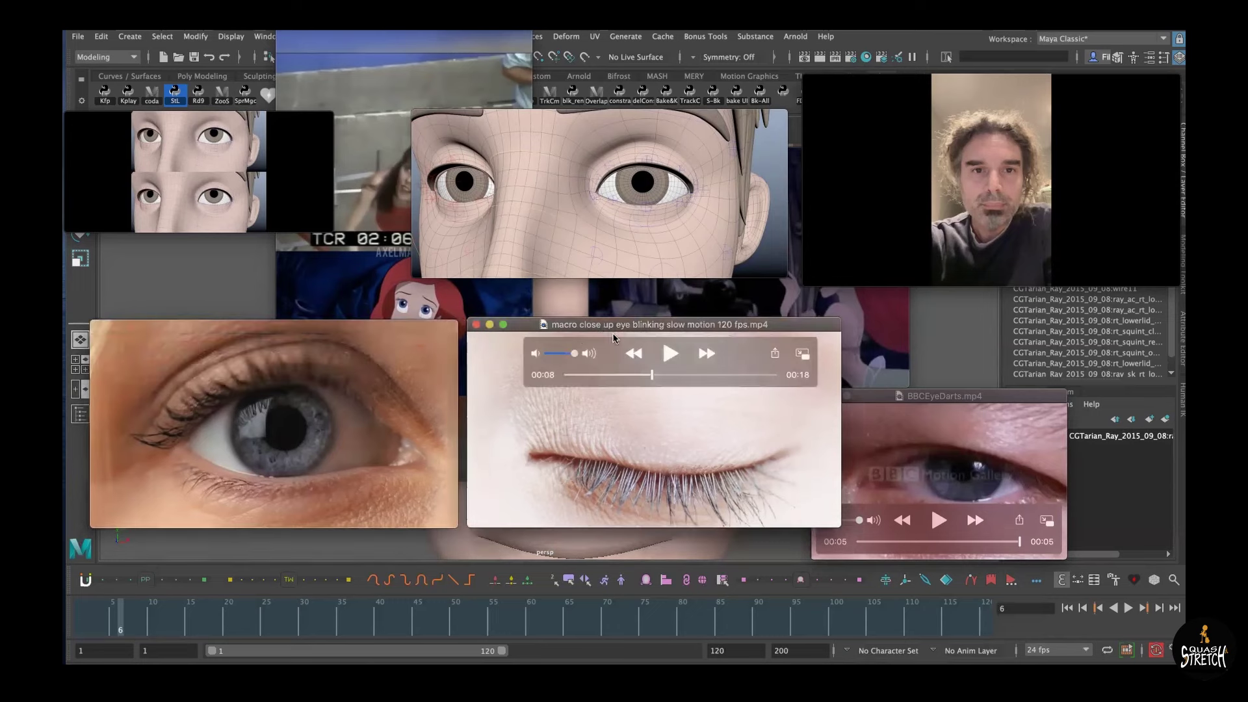
# Center the InThe_blink_of_an_eye window and enlarge it to fill the screen
pyautogui.moveTo(917, 114)
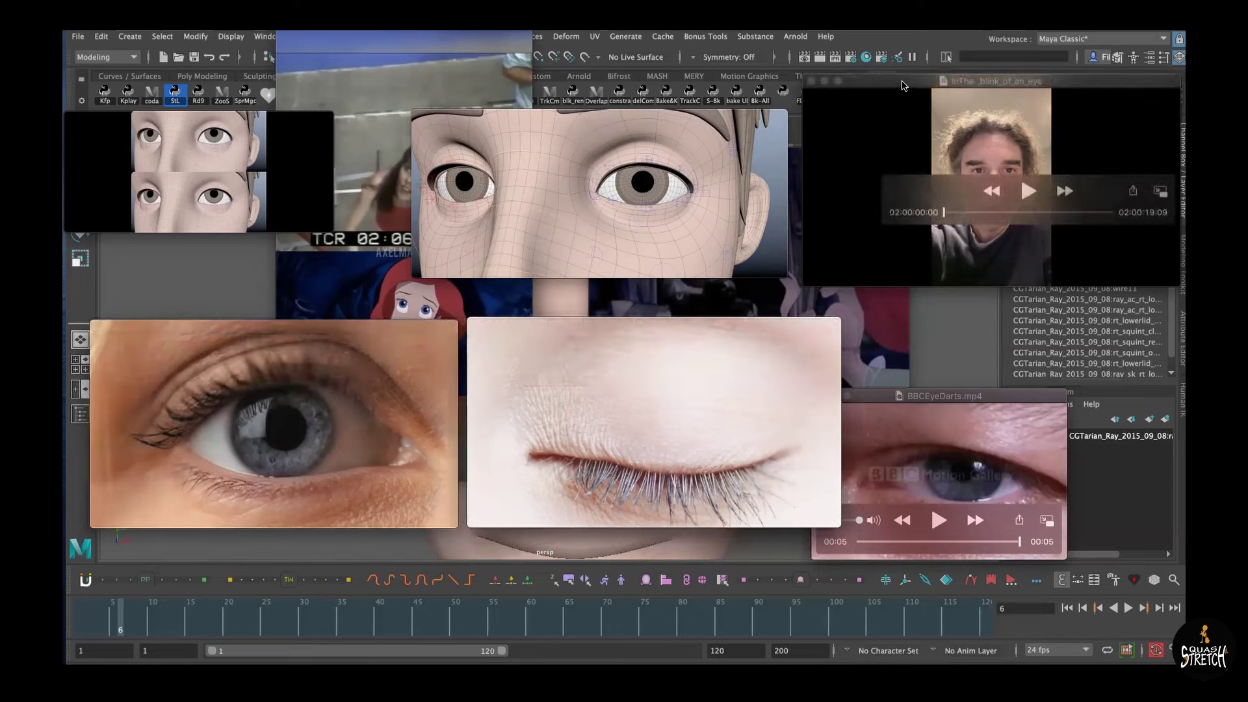
pyautogui.moveTo(902, 85); pyautogui.dragTo(522, 114)
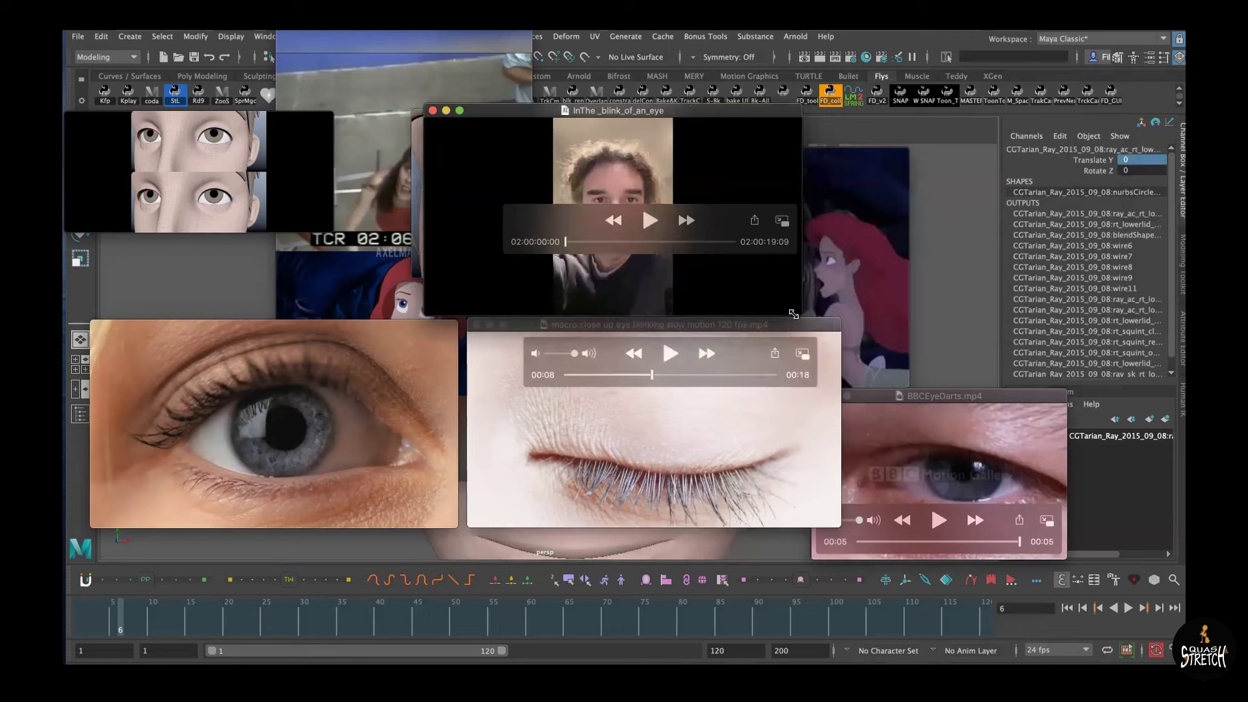
pyautogui.moveTo(793, 314); pyautogui.dragTo(1184, 529)
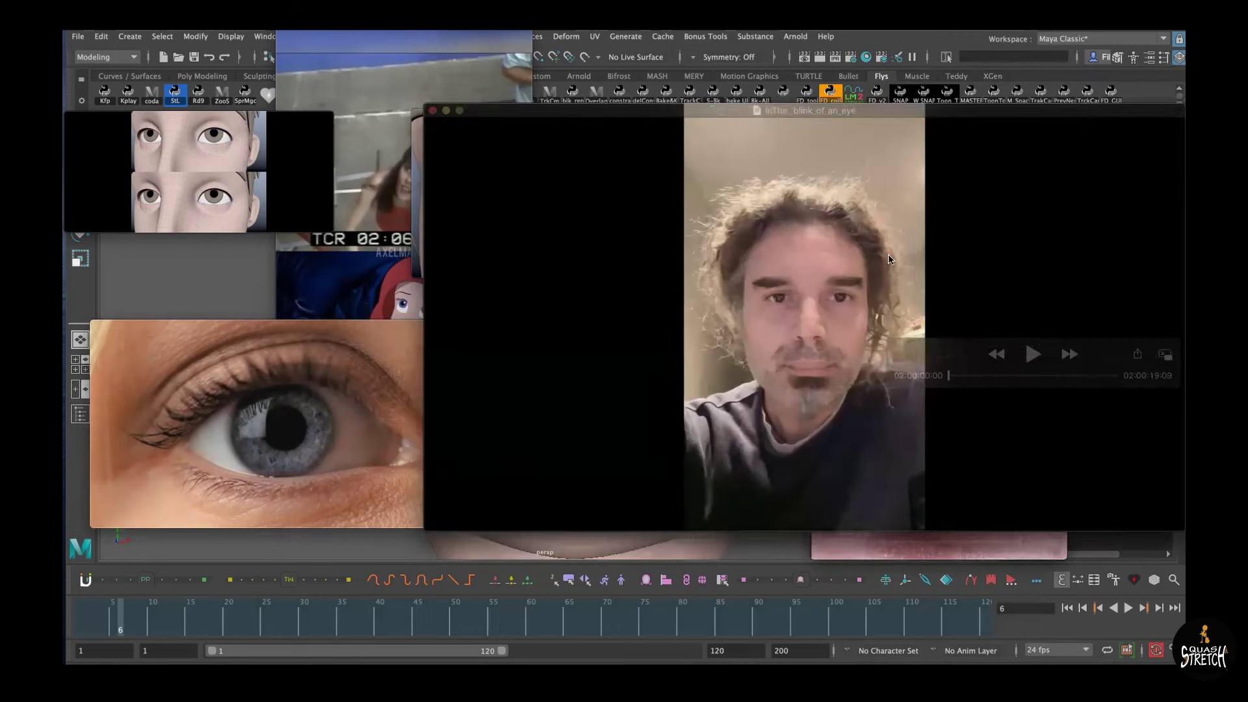
pyautogui.moveTo(865, 119); pyautogui.dragTo(611, 106)
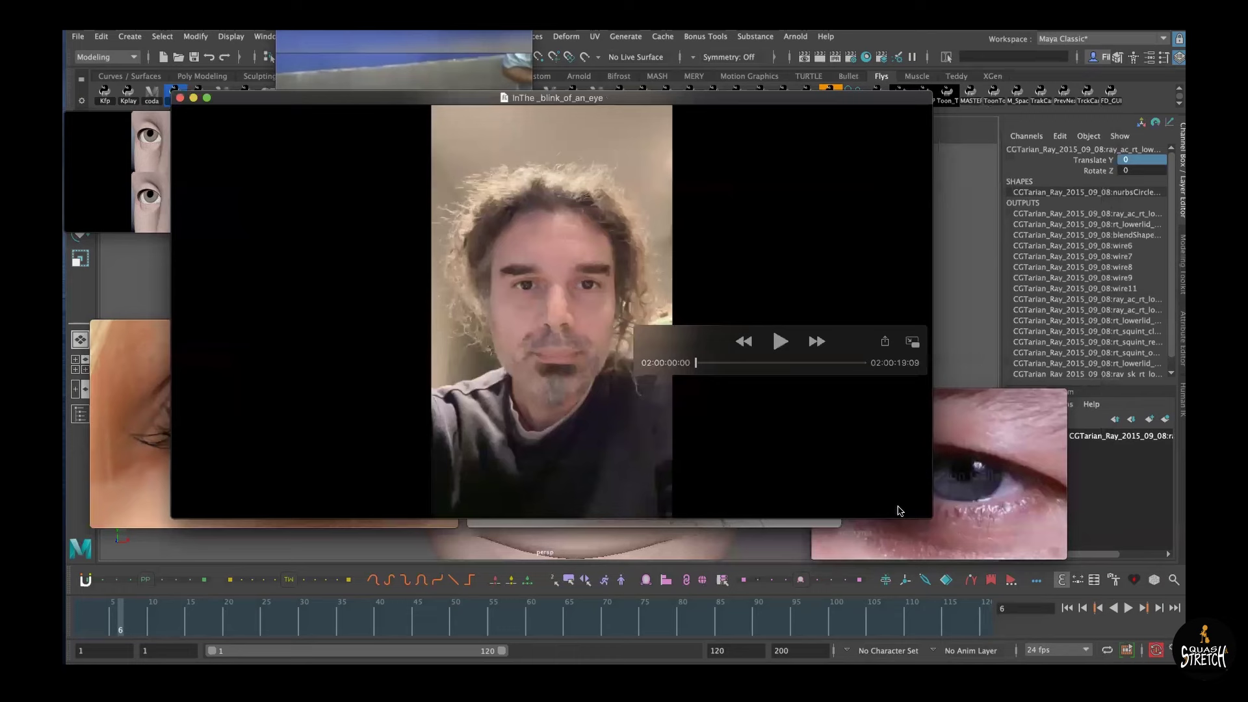
pyautogui.moveTo(923, 511); pyautogui.dragTo(1166, 650)
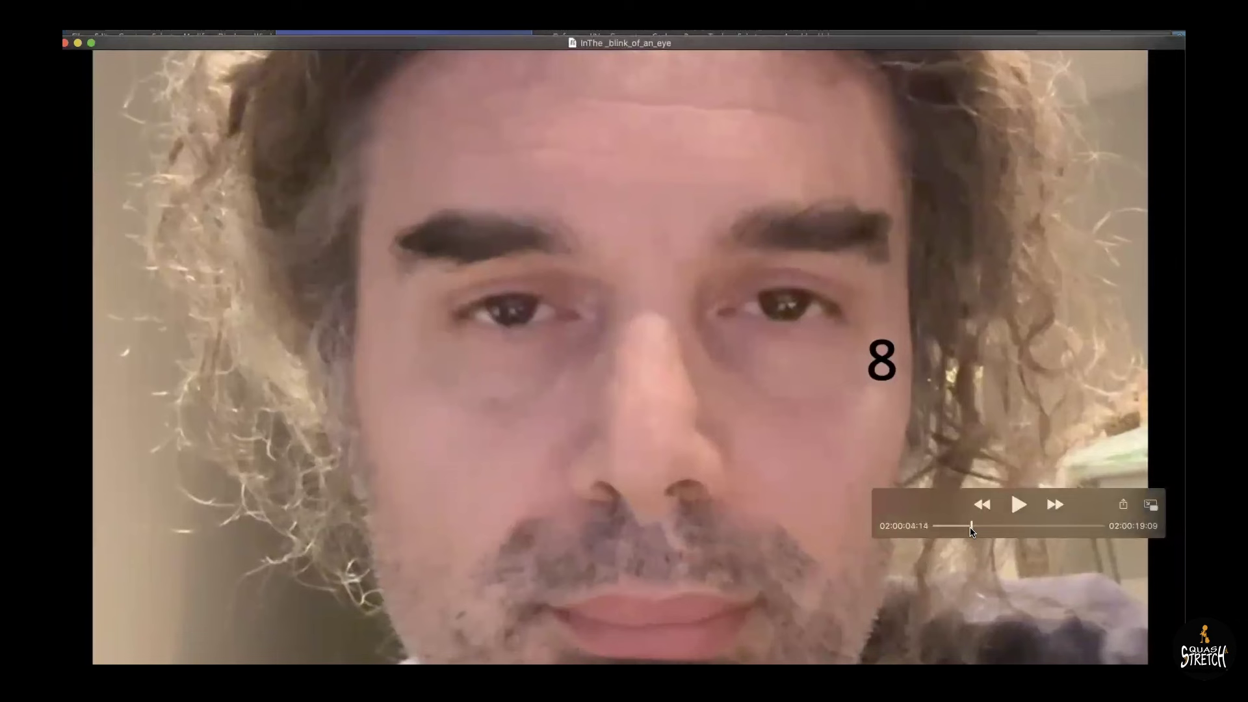
# Play and pause the clip, then step one frame forward to 02:00:04:04, frame 1 of the blink
pyautogui.press('space')
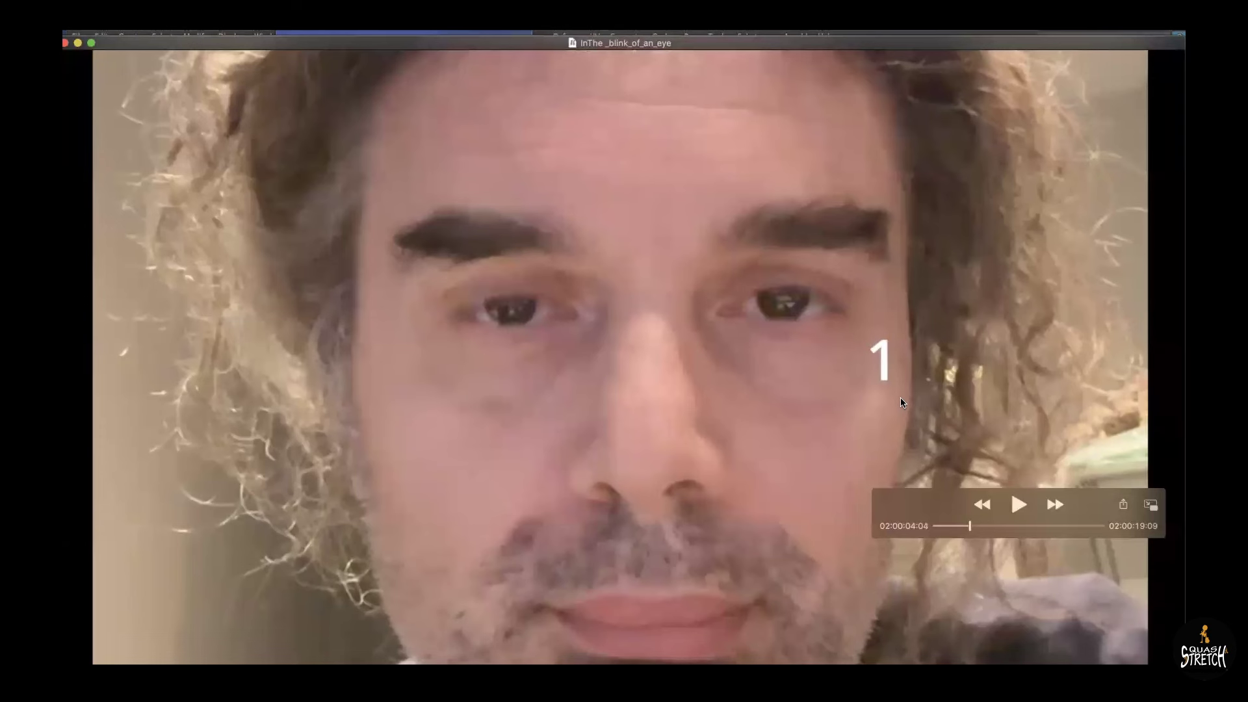
pyautogui.press('Right')
pyautogui.press('Right')
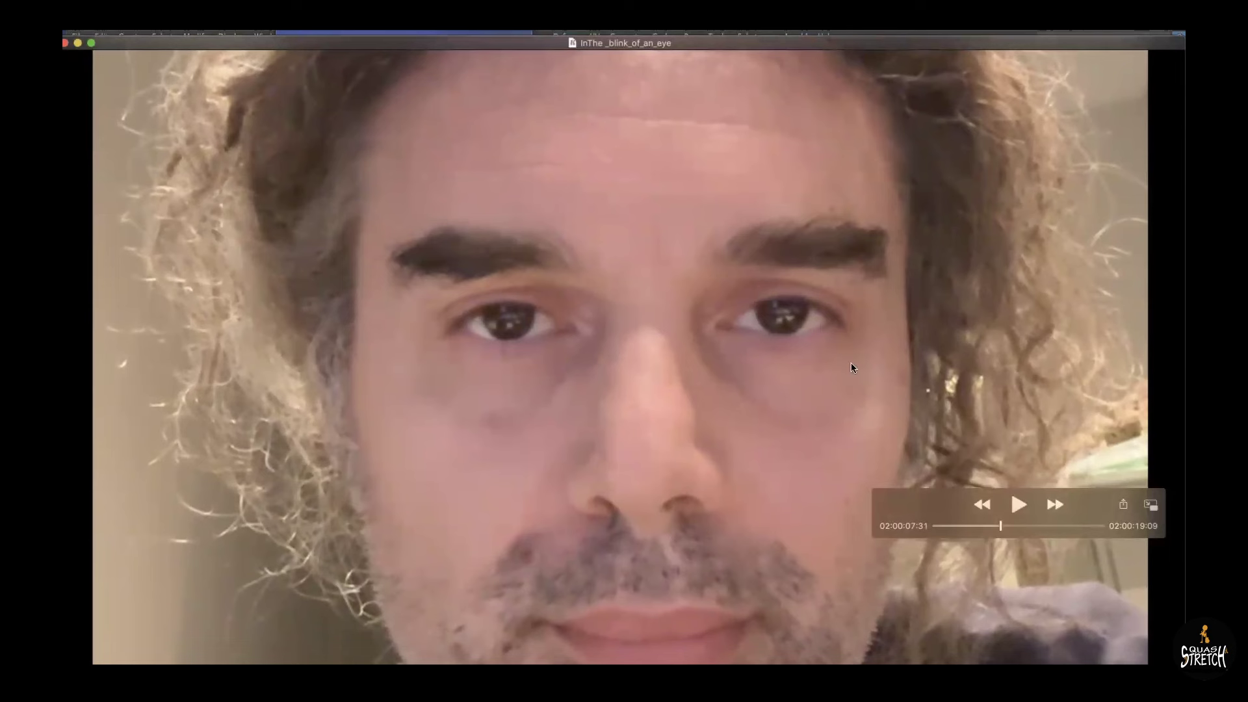
# Scrub the clip ahead to 02:00:12:51, where the eye dart begins
pyautogui.moveTo(1001, 525); pyautogui.dragTo(1004, 525)
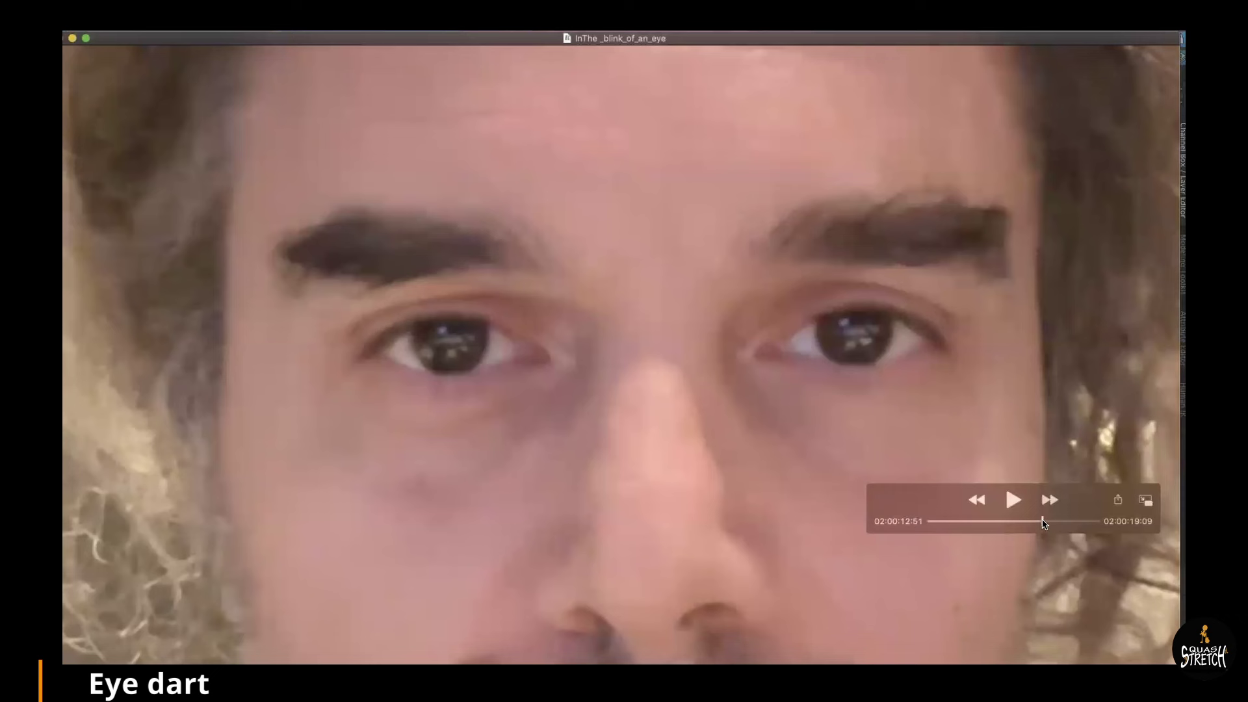
# Step frame by frame through the eye dart, counting frames
pyautogui.press('Right')
pyautogui.press('Right')
pyautogui.press('Right')
pyautogui.press('Right')
pyautogui.press('Right')
pyautogui.press('Right')
pyautogui.press('Right')
pyautogui.press('Right')
pyautogui.press('Right')
pyautogui.press('Right')
pyautogui.press('Right')
pyautogui.press('Right')
pyautogui.press('Right')
pyautogui.press('Right')
pyautogui.press('Right')
pyautogui.press('Right')
pyautogui.press('Right')
pyautogui.press('Right')
pyautogui.press('Right')
pyautogui.press('Right')
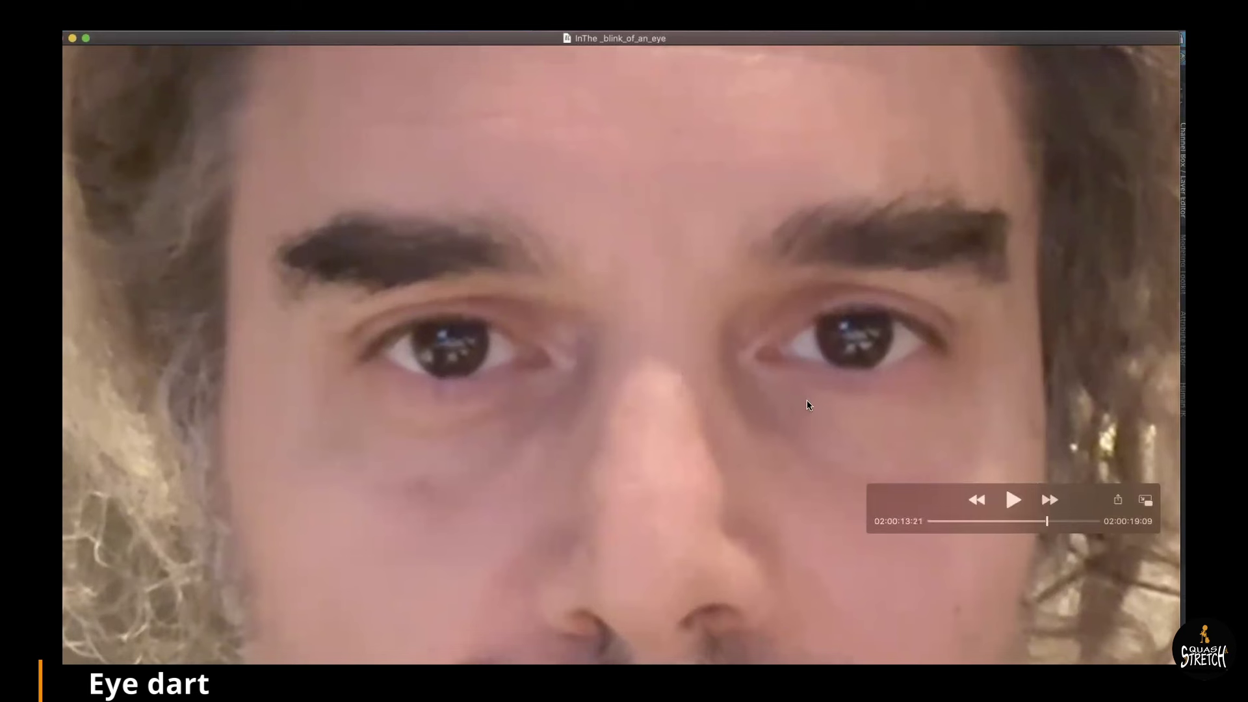
pyautogui.press('Right')
pyautogui.press('Right')
pyautogui.press('Right')
pyautogui.press('Right')
pyautogui.press('Right')
pyautogui.press('Right')
pyautogui.press('Left')
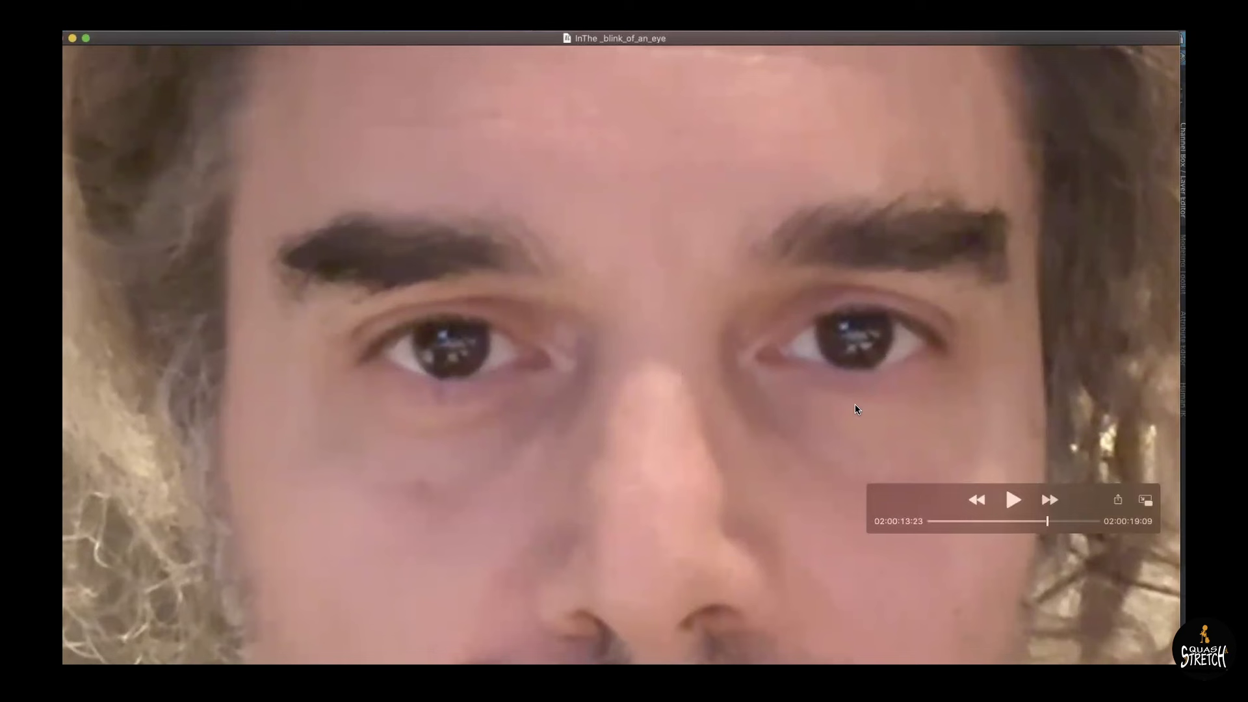
pyautogui.press('Right')
pyautogui.press('Right')
pyautogui.press('Right')
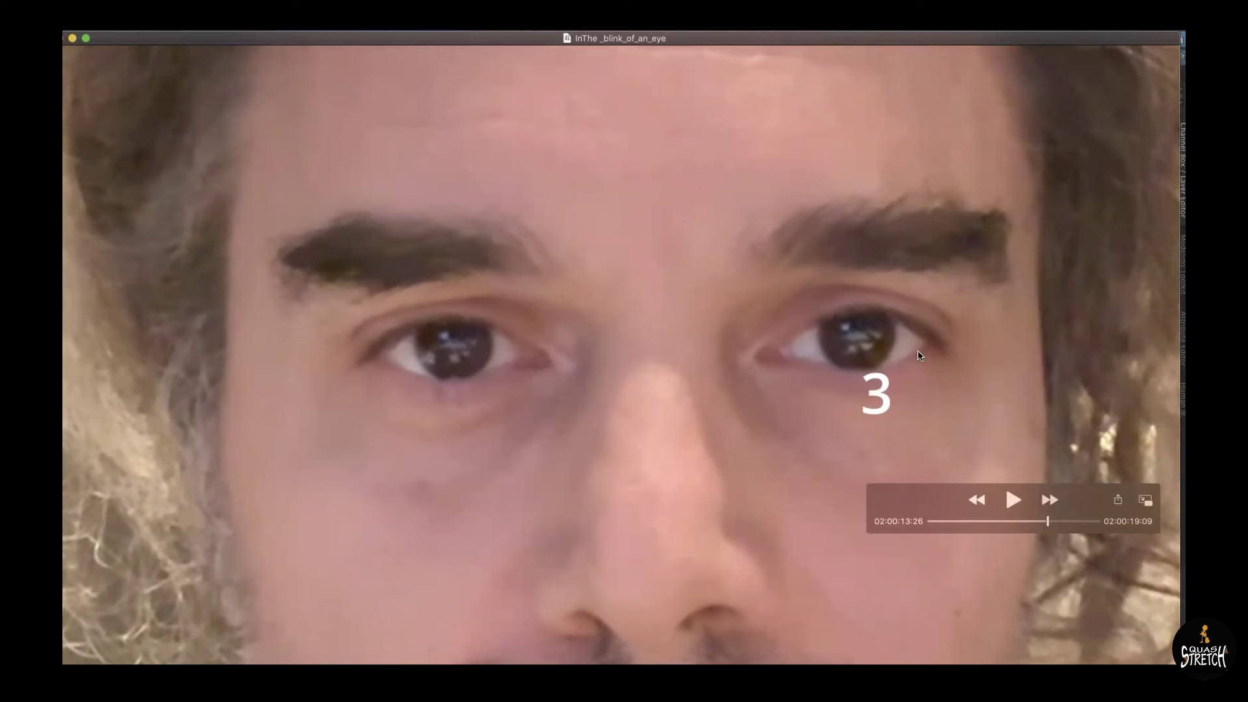
pyautogui.press('Right')
pyautogui.press('Right')
pyautogui.press('Right')
pyautogui.press('Right')
pyautogui.press('Right')
pyautogui.press('Right')
pyautogui.press('Right')
pyautogui.press('Right')
pyautogui.press('Right')
pyautogui.press('Right')
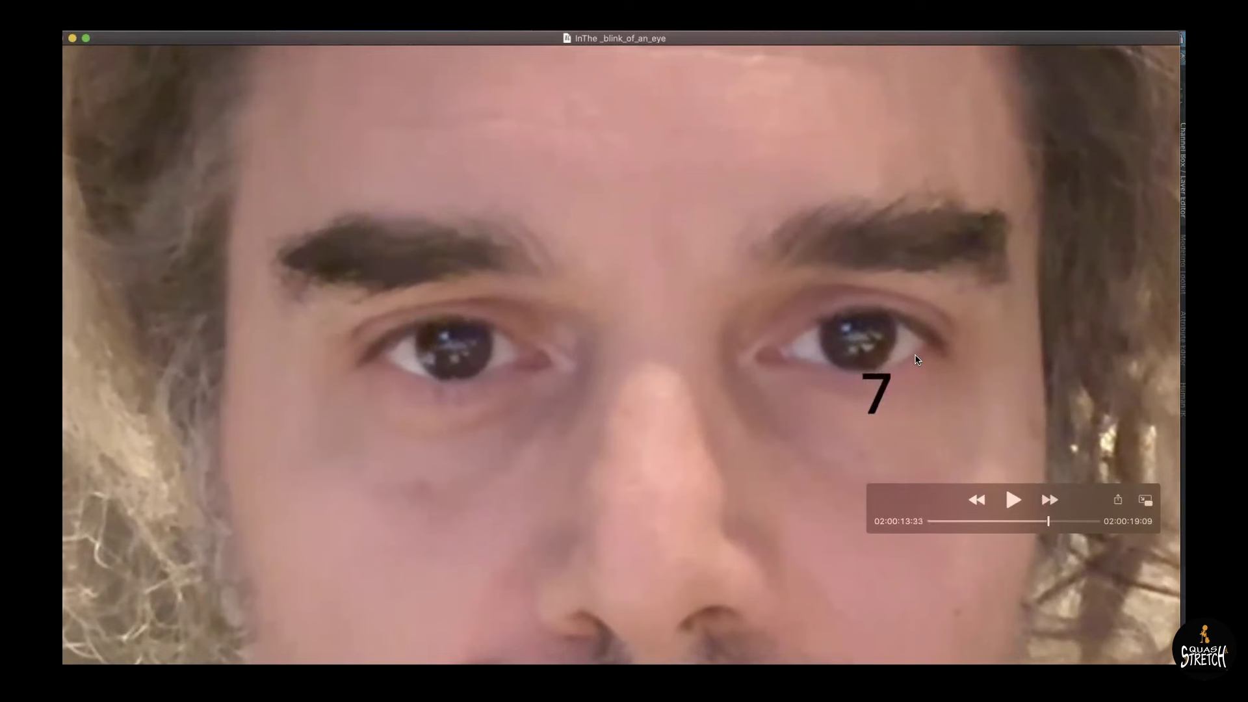
pyautogui.press('Right')
pyautogui.press('Right')
pyautogui.press('Right')
pyautogui.press('Right')
pyautogui.press('Right')
pyautogui.press('Right')
pyautogui.press('Right')
pyautogui.press('Right')
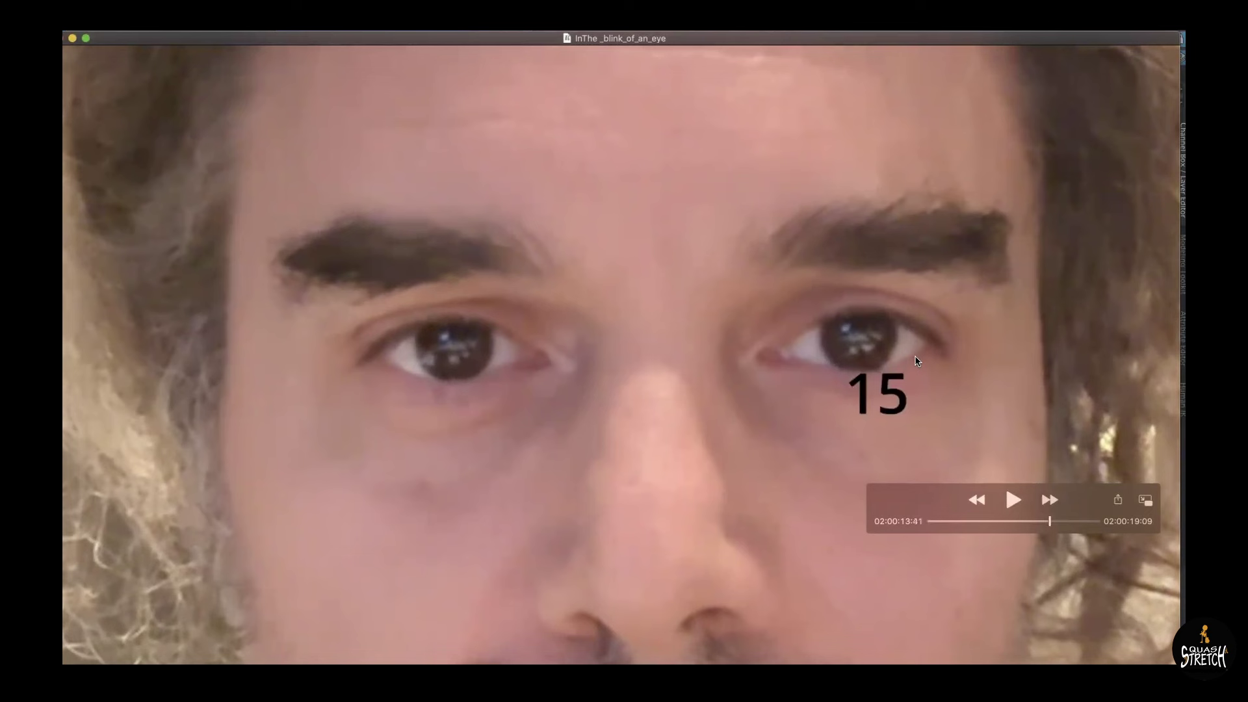
pyautogui.press('Right')
pyautogui.press('Right')
pyautogui.press('Right')
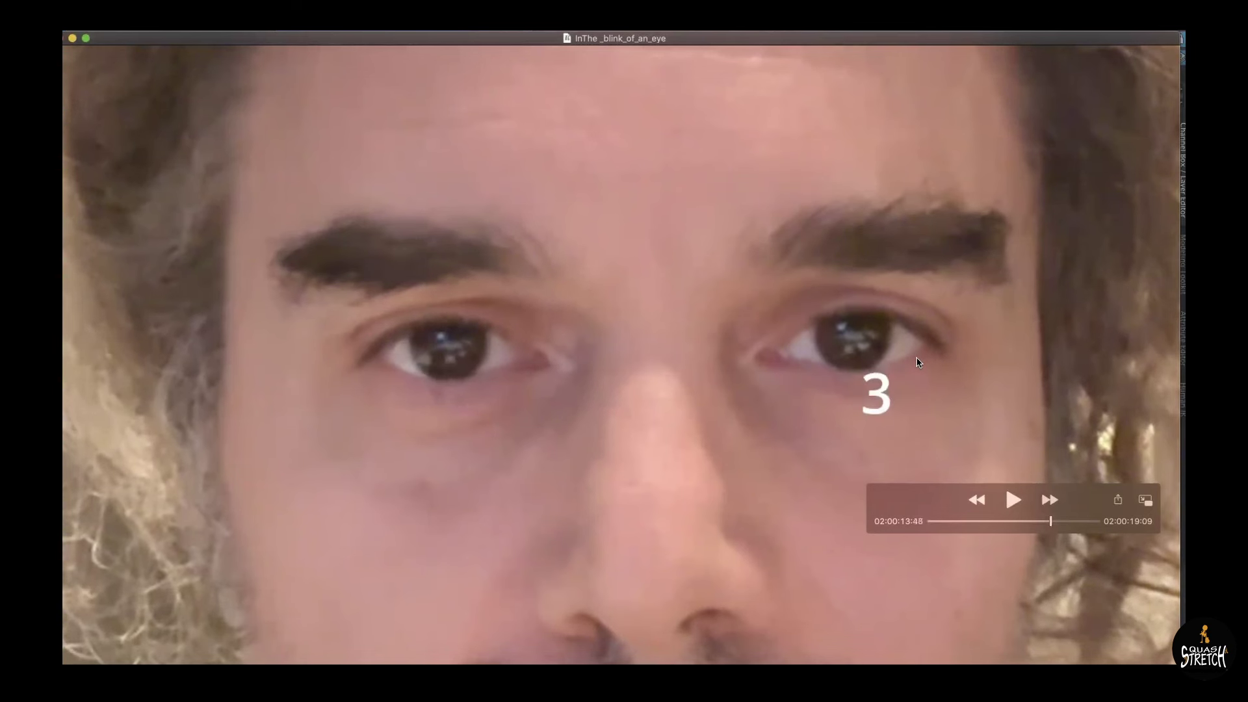
pyautogui.press('Right')
# Step through the second blink to 02:00:15:11, bringing the count to 16 frames
pyautogui.moveTo(1051, 524); pyautogui.dragTo(1055, 524)
pyautogui.press('Right')
pyautogui.press('Right')
pyautogui.press('Right')
pyautogui.press('Right')
pyautogui.press('Right')
pyautogui.press('Right')
pyautogui.press('Right')
pyautogui.press('Right')
pyautogui.press('Right')
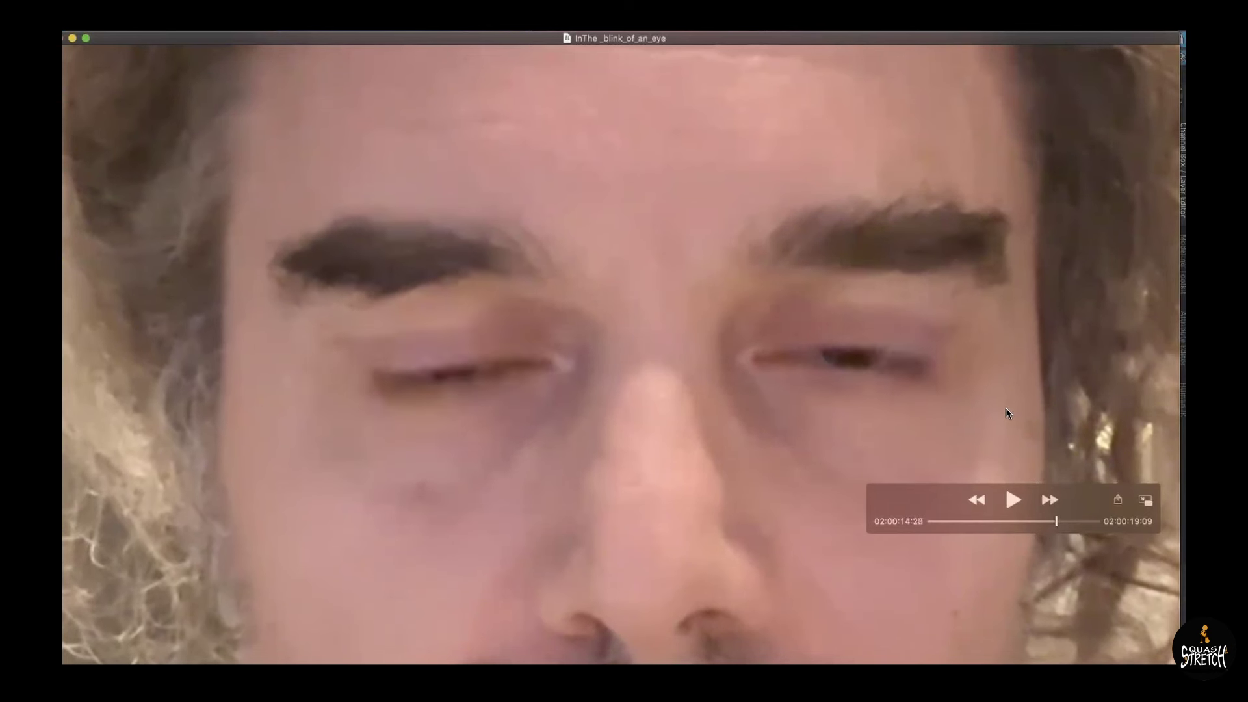
pyautogui.press('Right')
pyautogui.press('Right')
pyautogui.press('Right')
pyautogui.press('Right')
pyautogui.press('Right')
pyautogui.press('Right')
pyautogui.press('Right')
pyautogui.press('Right')
pyautogui.press('Right')
pyautogui.press('Right')
pyautogui.press('Right')
pyautogui.press('Right')
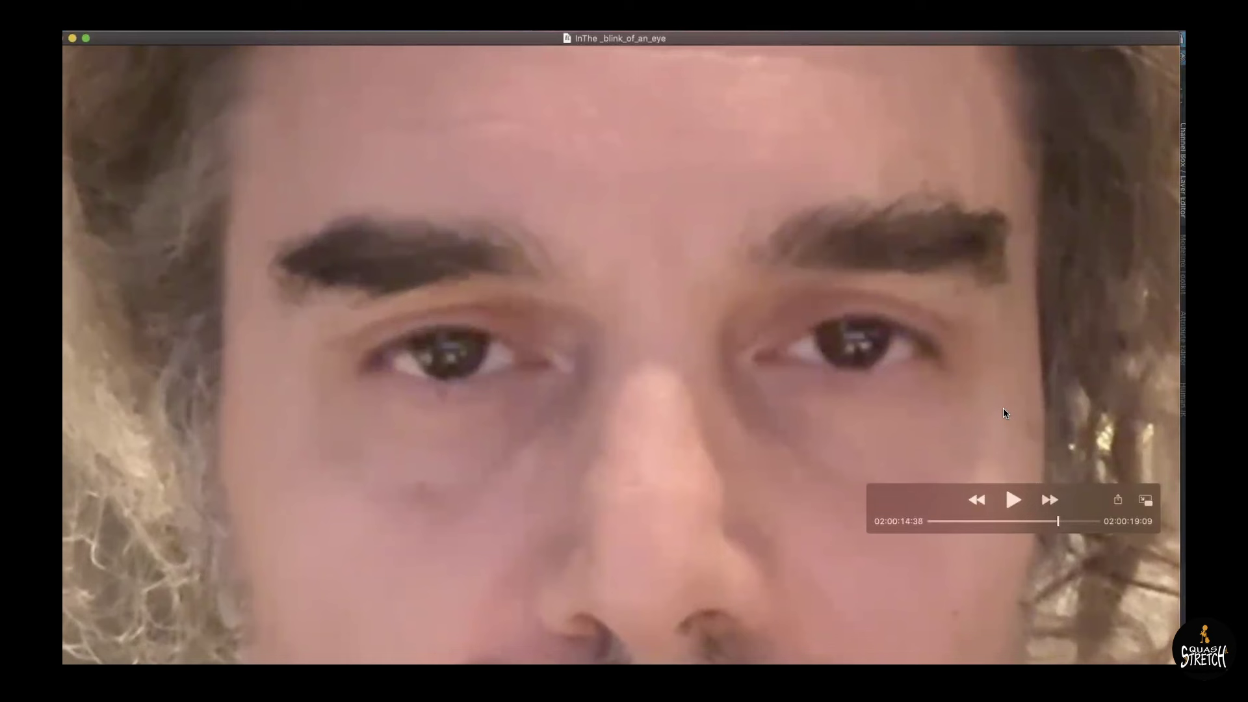
pyautogui.press('Right')
pyautogui.press('Right')
pyautogui.press('Right')
pyautogui.press('Right')
pyautogui.press('Right')
pyautogui.press('Right')
pyautogui.press('Right')
pyautogui.press('Right')
pyautogui.press('Right')
pyautogui.press('Right')
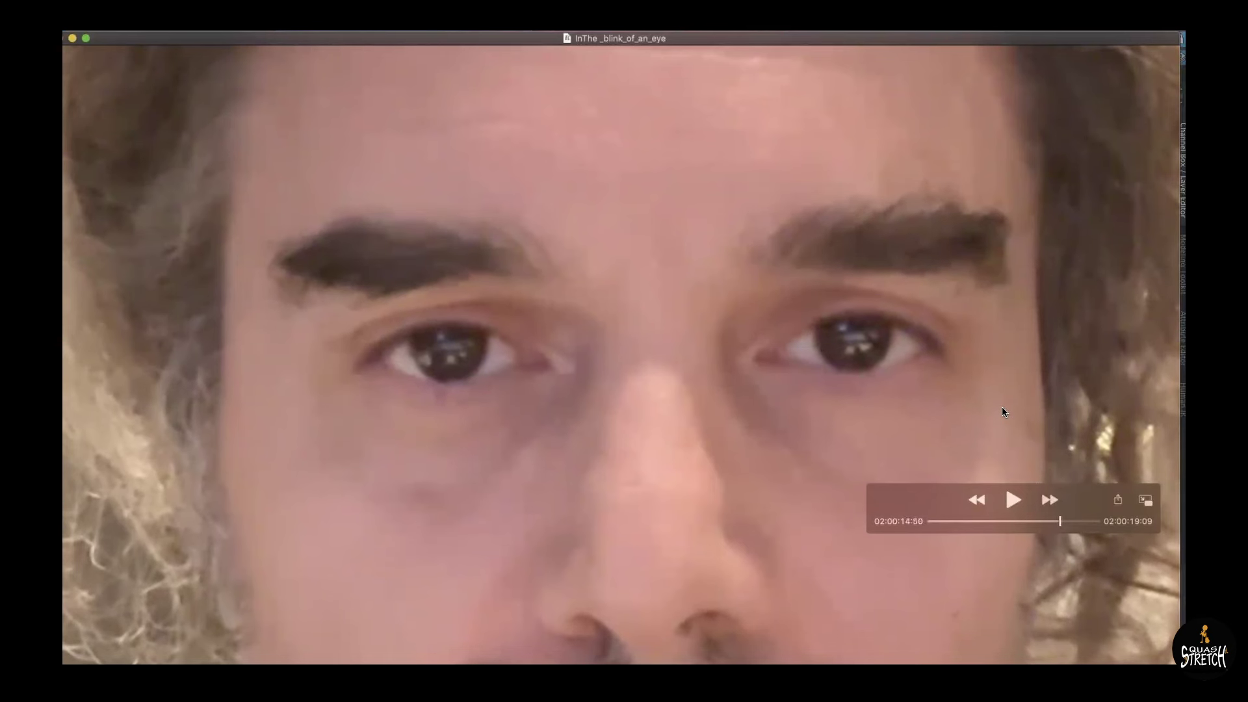
pyautogui.press('Right')
pyautogui.press('Right')
pyautogui.press('Right')
pyautogui.press('Right')
pyautogui.press('Right')
pyautogui.press('Right')
pyautogui.press('Right')
pyautogui.press('Right')
pyautogui.press('Right')
pyautogui.press('Right')
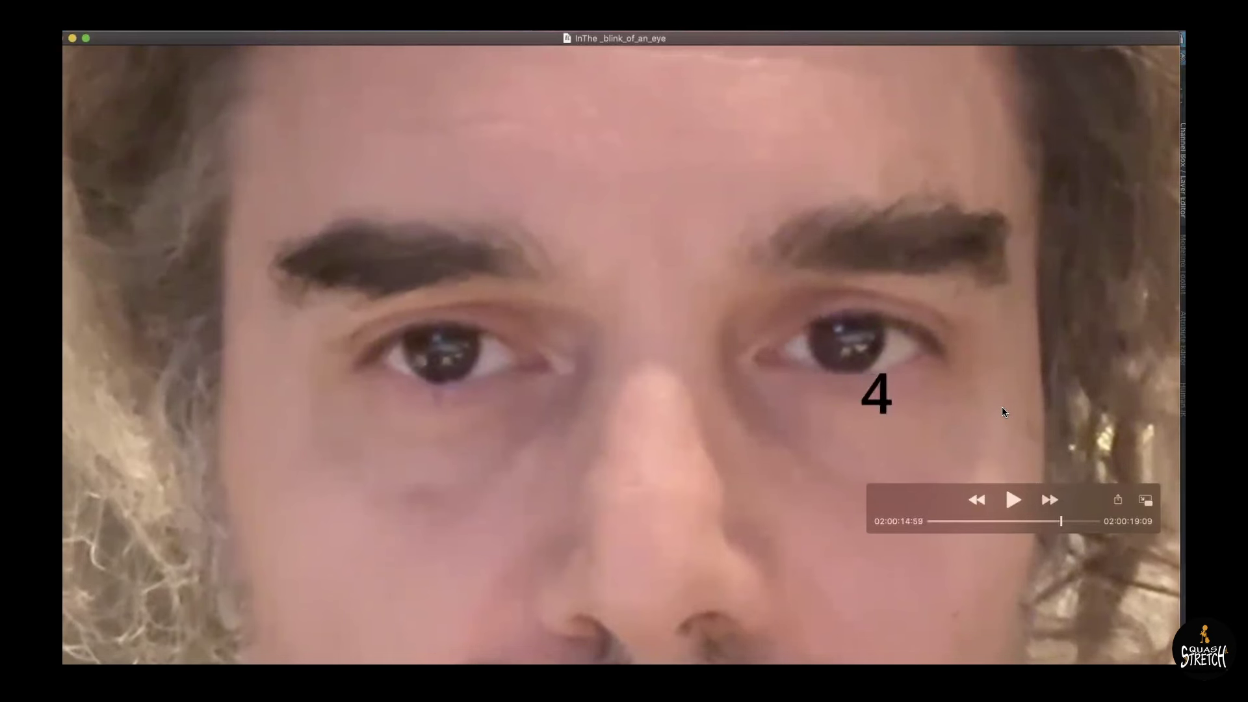
pyautogui.press('Right')
pyautogui.press('Right')
pyautogui.press('Right')
pyautogui.press('Right')
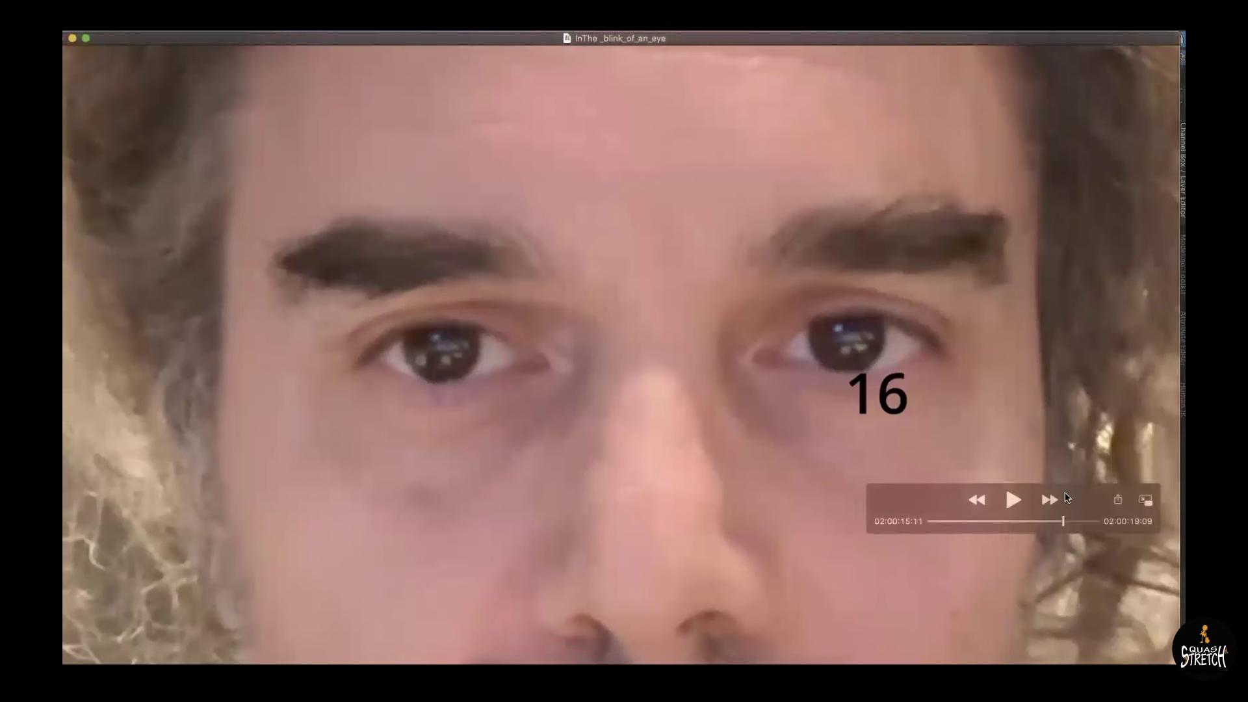
# Rewind to the eye dart and step between frames 1 and 3, ending at 02:00:13:26
pyautogui.moveTo(1060, 524); pyautogui.dragTo(1046, 521)
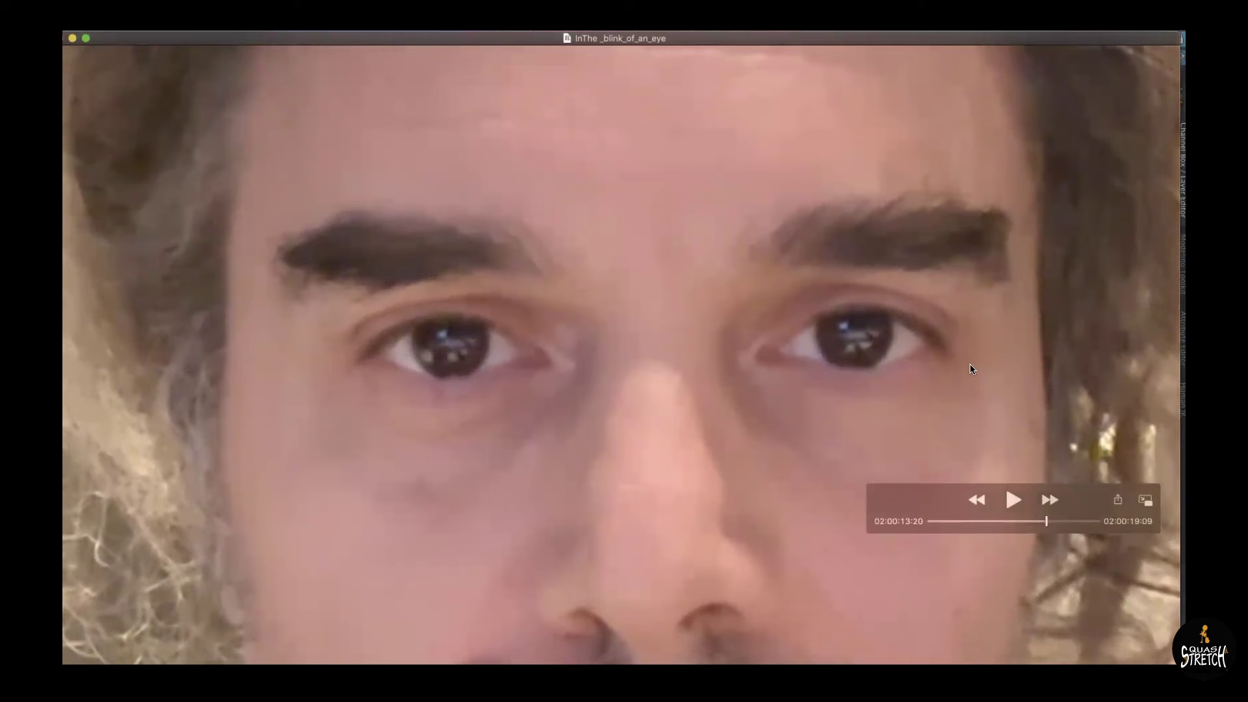
pyautogui.press('Right')
pyautogui.press('Right')
pyautogui.press('Right')
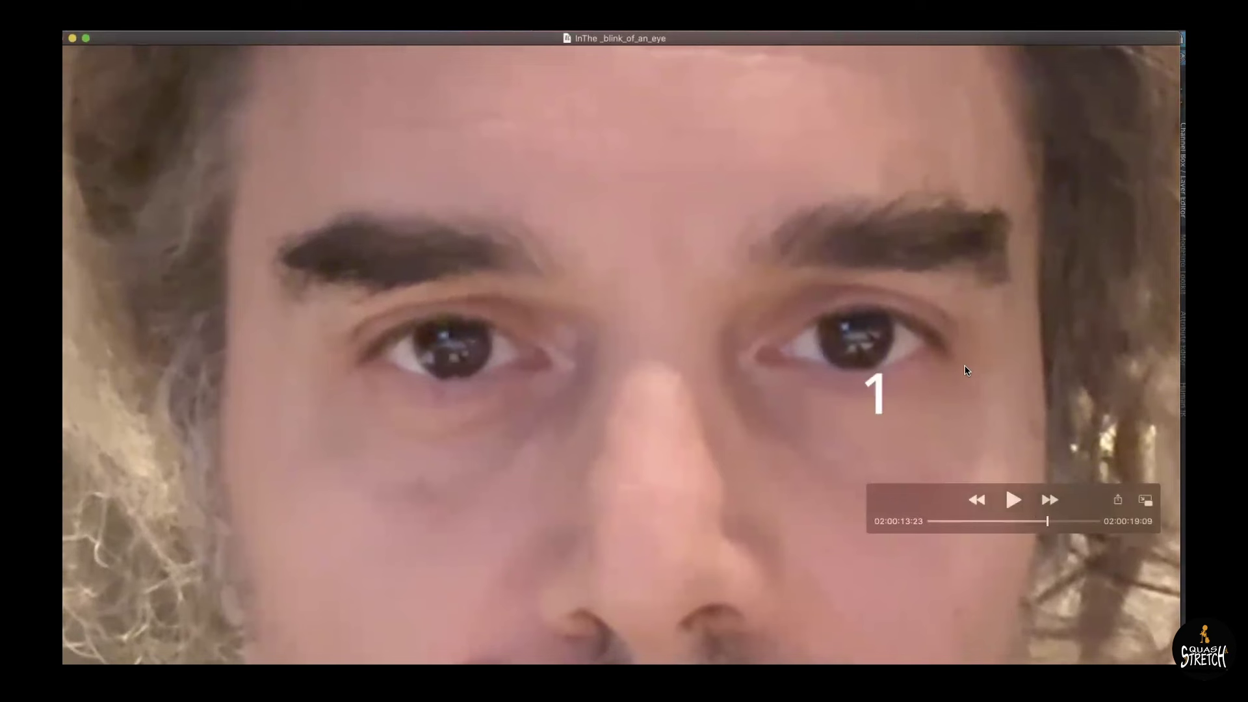
pyautogui.press('Right')
pyautogui.press('Left')
pyautogui.press('Right')
pyautogui.press('Right')
pyautogui.press('Left')
pyautogui.press('Right')
pyautogui.press('Right')
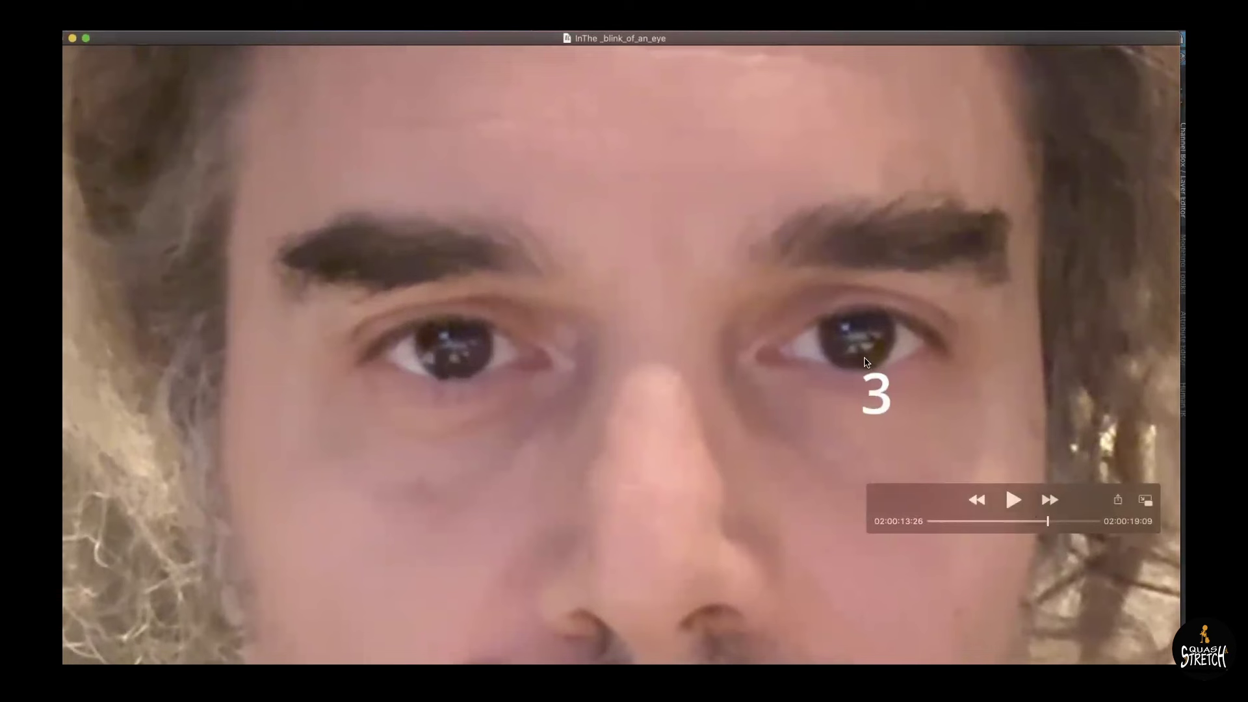
pyautogui.press('Right')
pyautogui.press('Right')
pyautogui.press('Right')
pyautogui.press('Right')
pyautogui.press('Right')
pyautogui.press('Right')
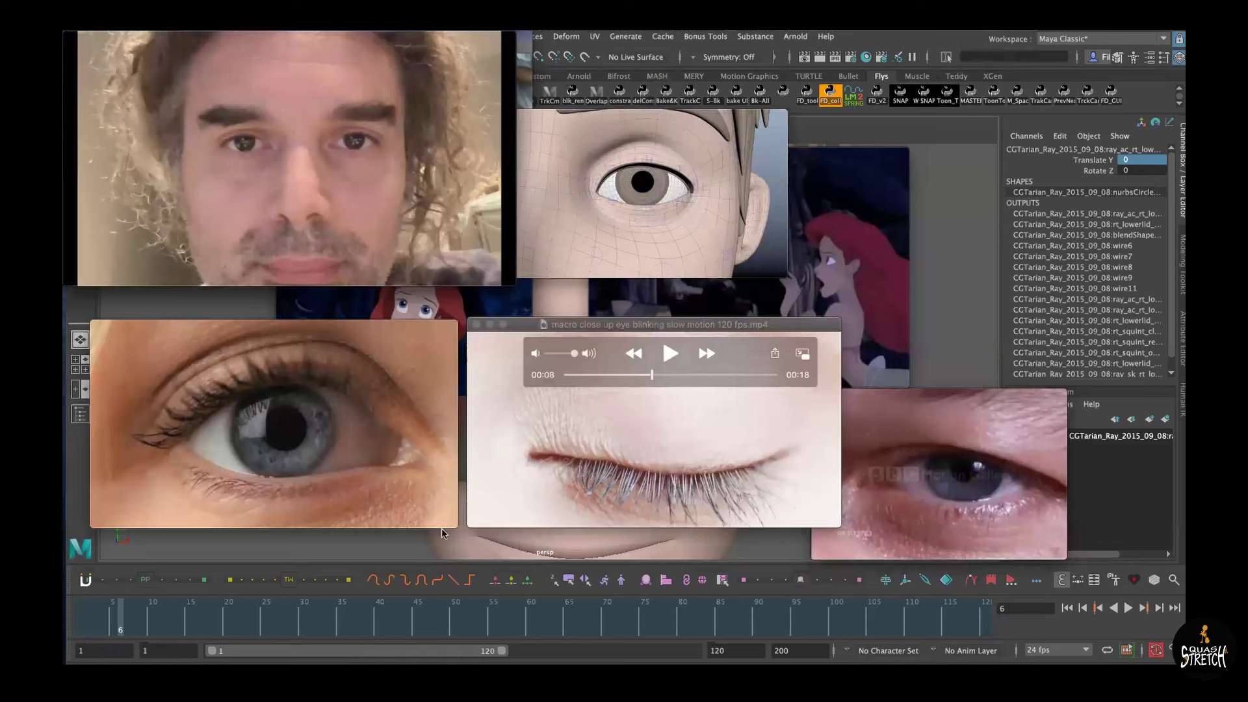
# Enlarge the close-up eye video and play it, pausing at 00:05
pyautogui.moveTo(449, 527)
pyautogui.moveTo(453, 530); pyautogui.dragTo(671, 648)
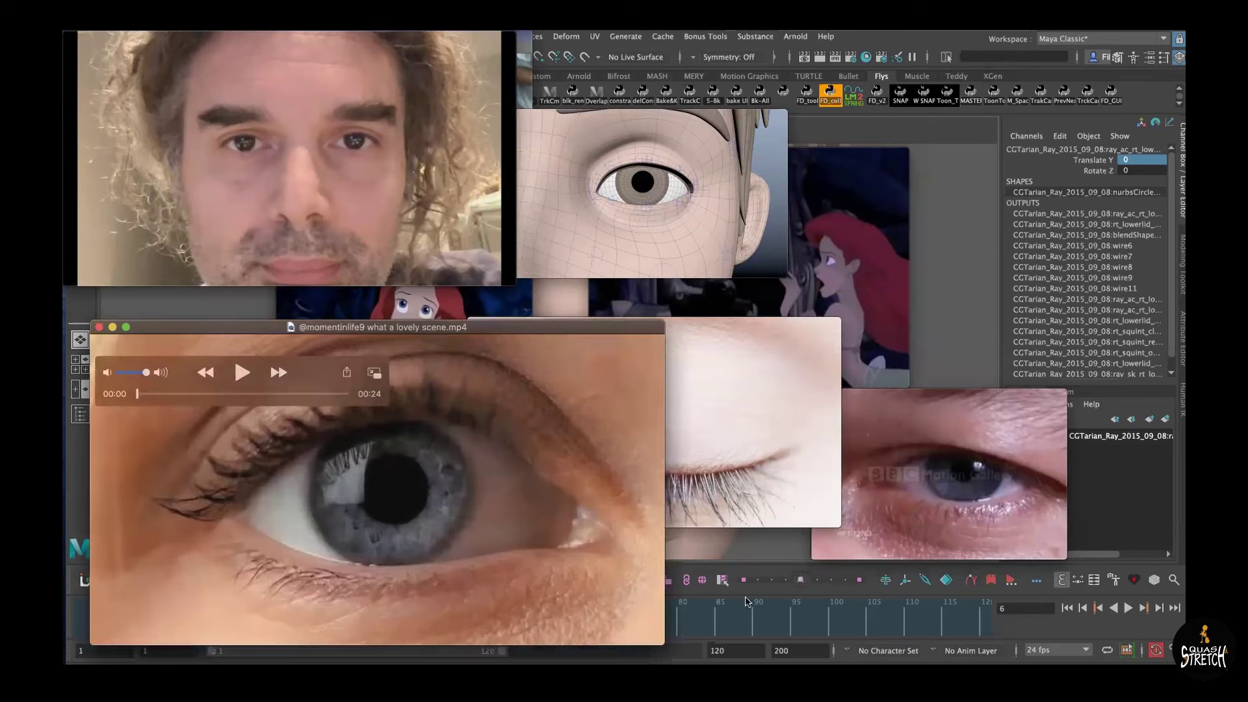
pyautogui.click(240, 374)
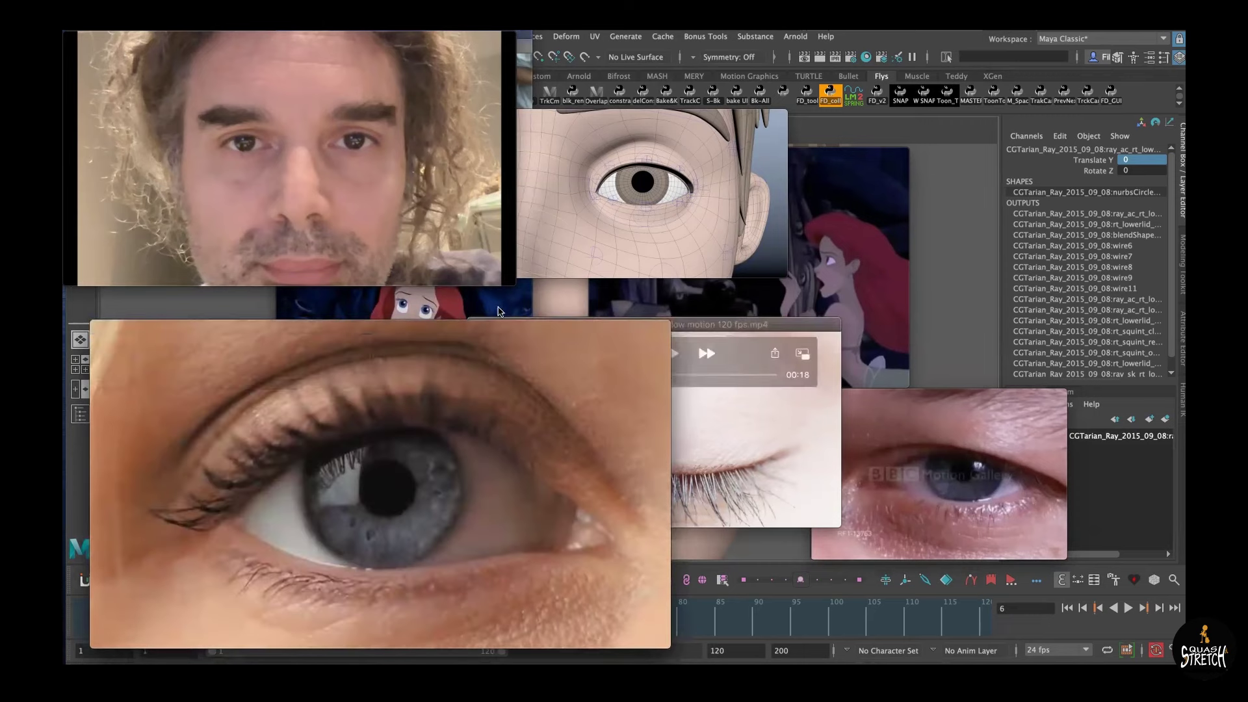
pyautogui.press('space')
# Bring the Ariel clip to the front, enlarged, and position it over the scene
pyautogui.doubleClick(854, 156)
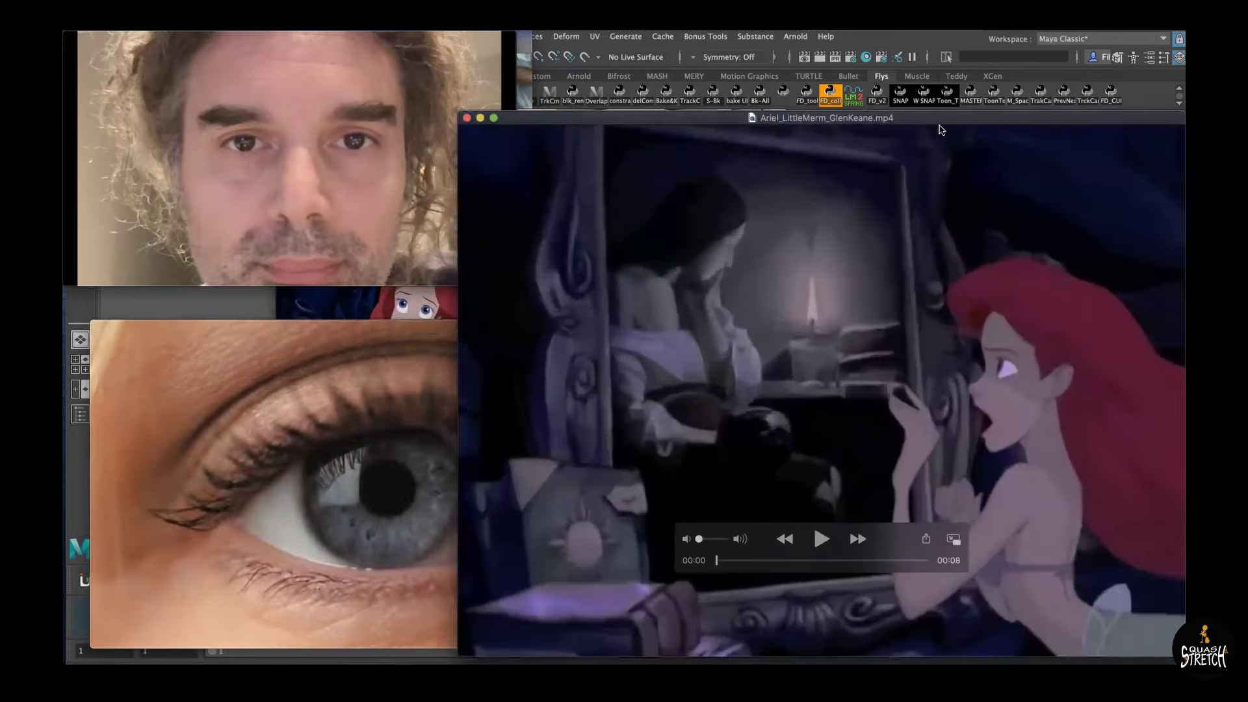
pyautogui.moveTo(939, 130); pyautogui.dragTo(736, 59)
pyautogui.moveTo(622, 579)
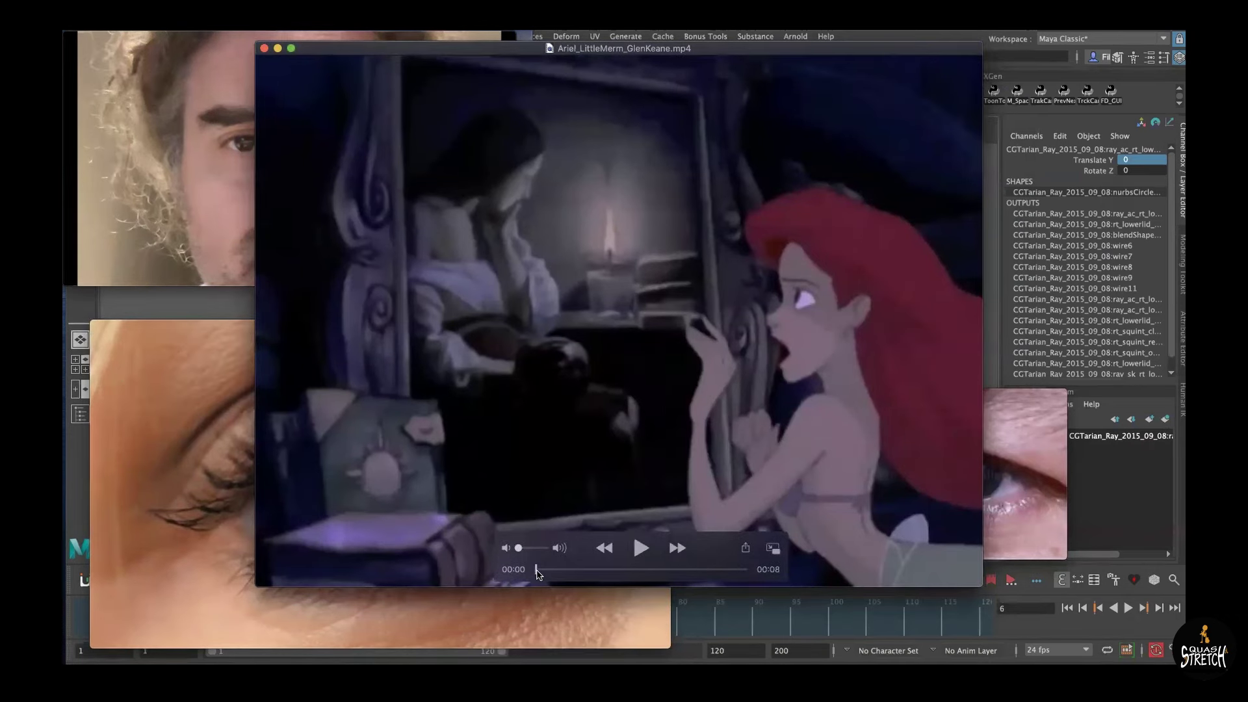
# Scrub the Ariel clip from 00:00 to 00:02, where her eyes close
pyautogui.moveTo(537, 570); pyautogui.dragTo(574, 568)
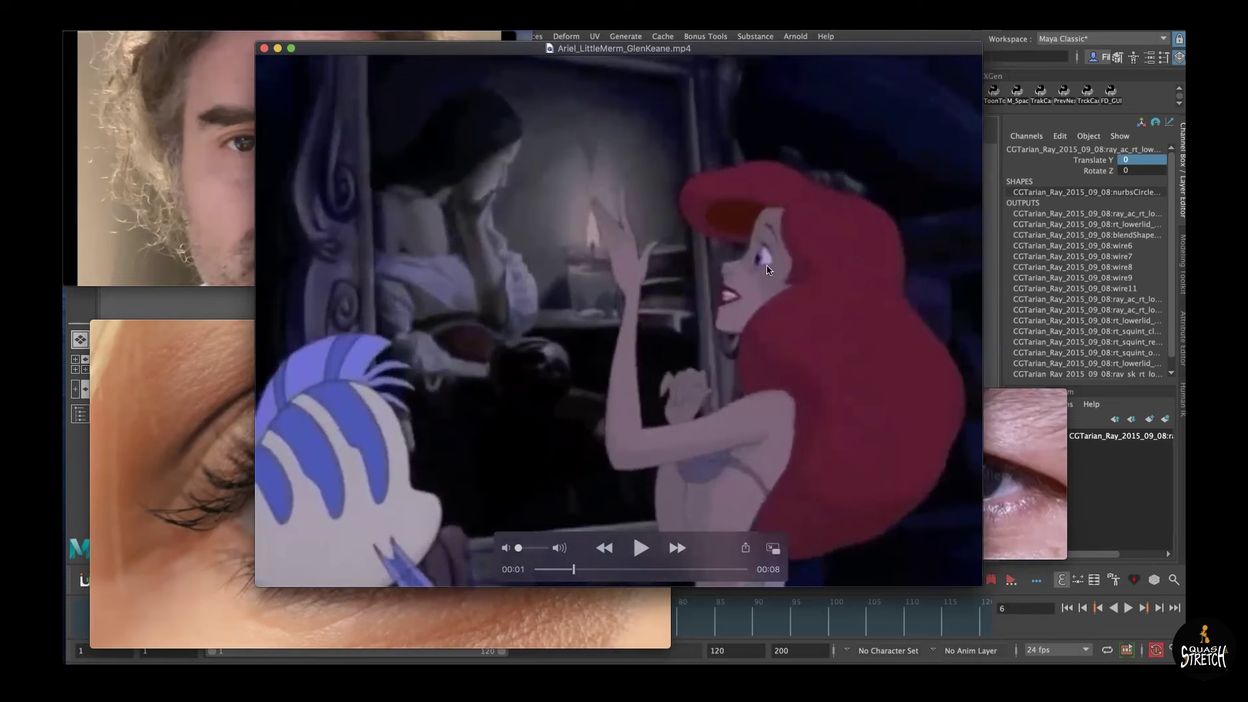
pyautogui.moveTo(574, 569); pyautogui.dragTo(575, 572)
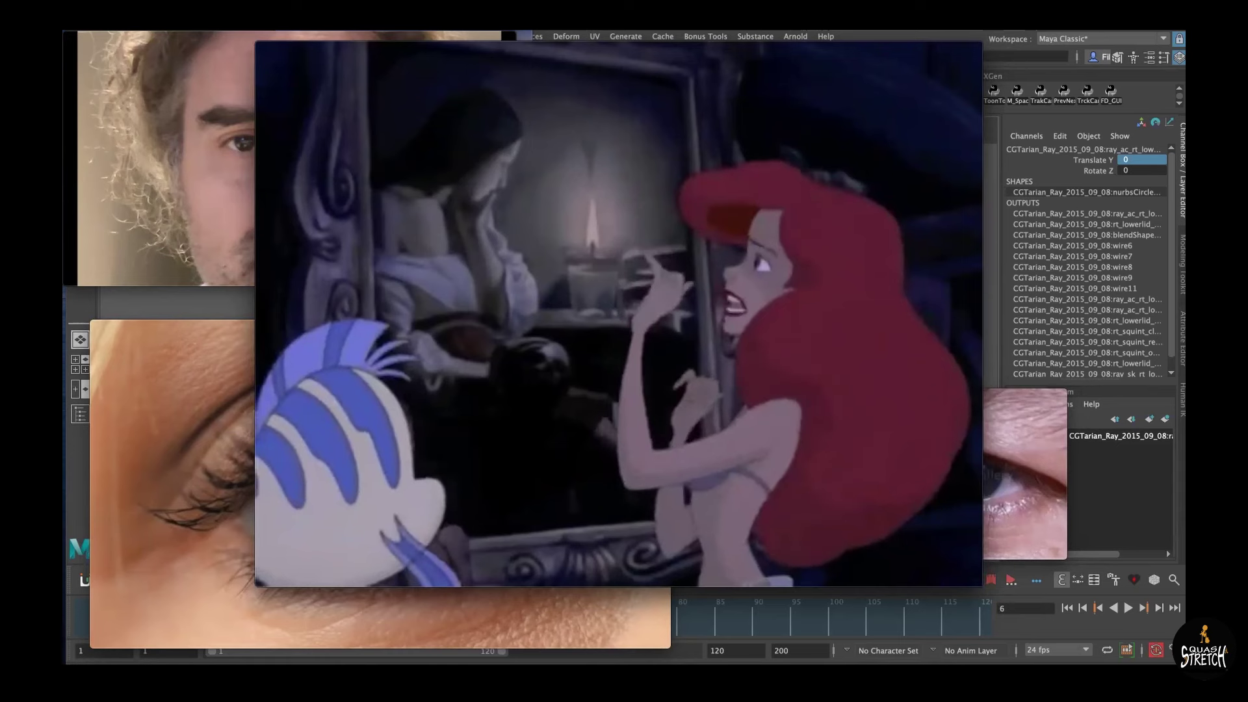
pyautogui.moveTo(758, 514)
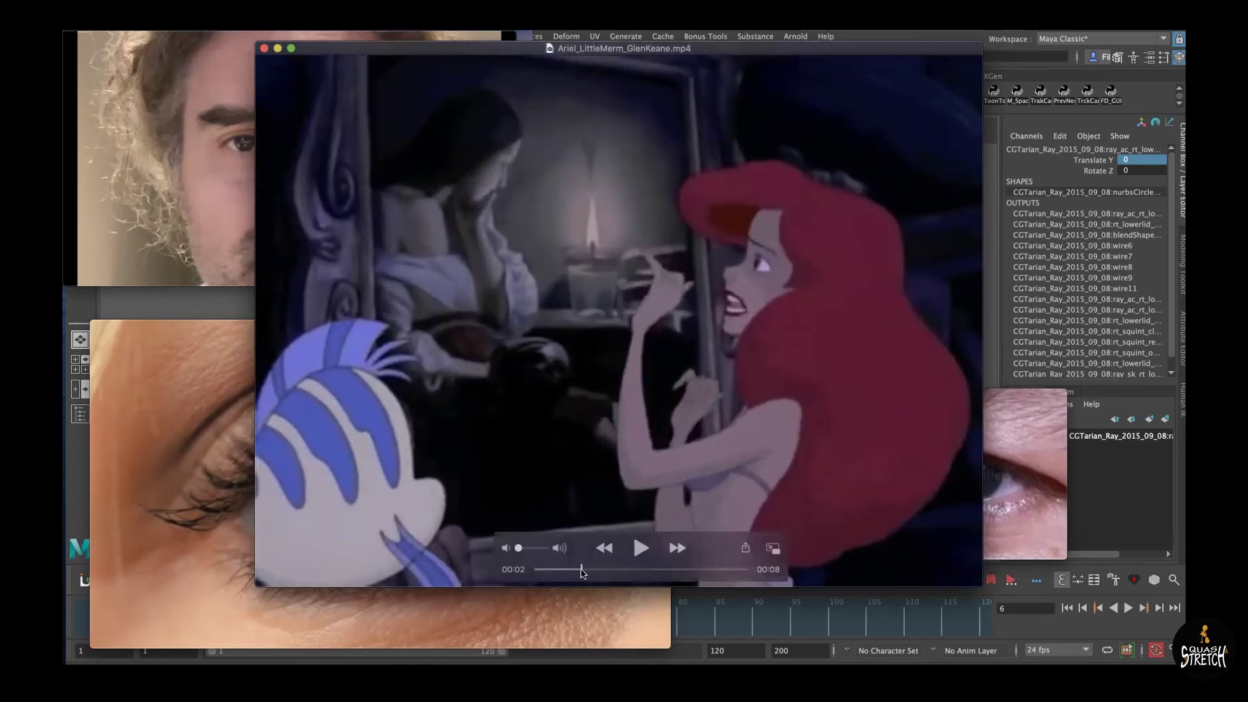
# Scrub the Ariel clip past 00:03 through her pose change
pyautogui.moveTo(583, 571); pyautogui.dragTo(685, 545)
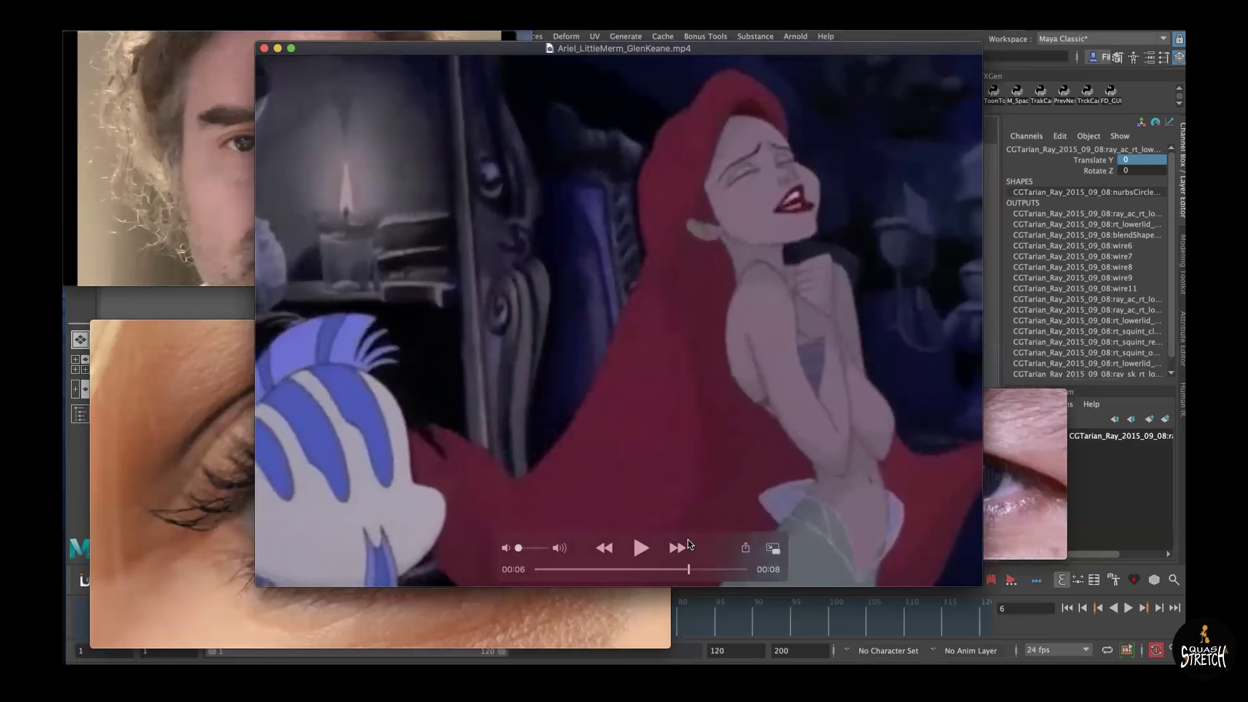
pyautogui.moveTo(689, 545); pyautogui.dragTo(747, 516)
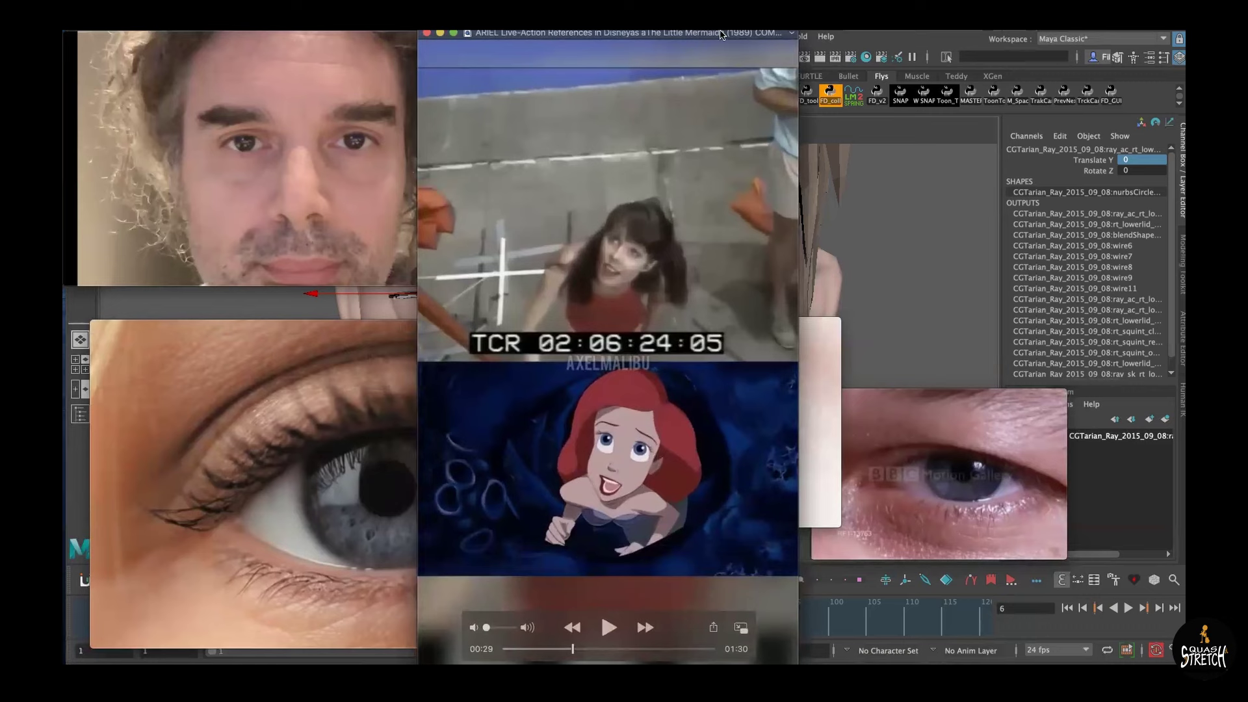
# Rewind the live-action comparison video to near its start
pyautogui.moveTo(565, 643)
pyautogui.mouseDown()
pyautogui.moveTo(498, 644)
pyautogui.moveTo(548, 640)
pyautogui.mouseUp()
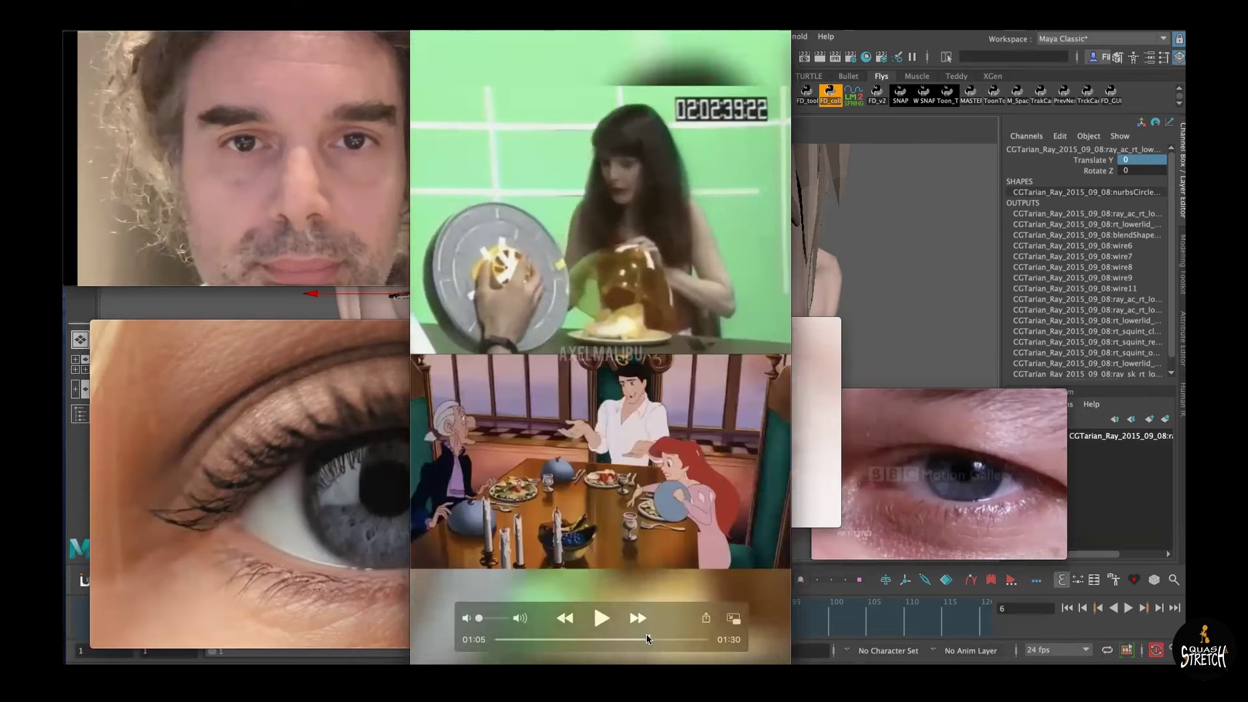
# Review the dinner-table scene, then place BBCEyeDarts over the left-shifted blinking-eye video
pyautogui.moveTo(646, 634); pyautogui.dragTo(657, 635)
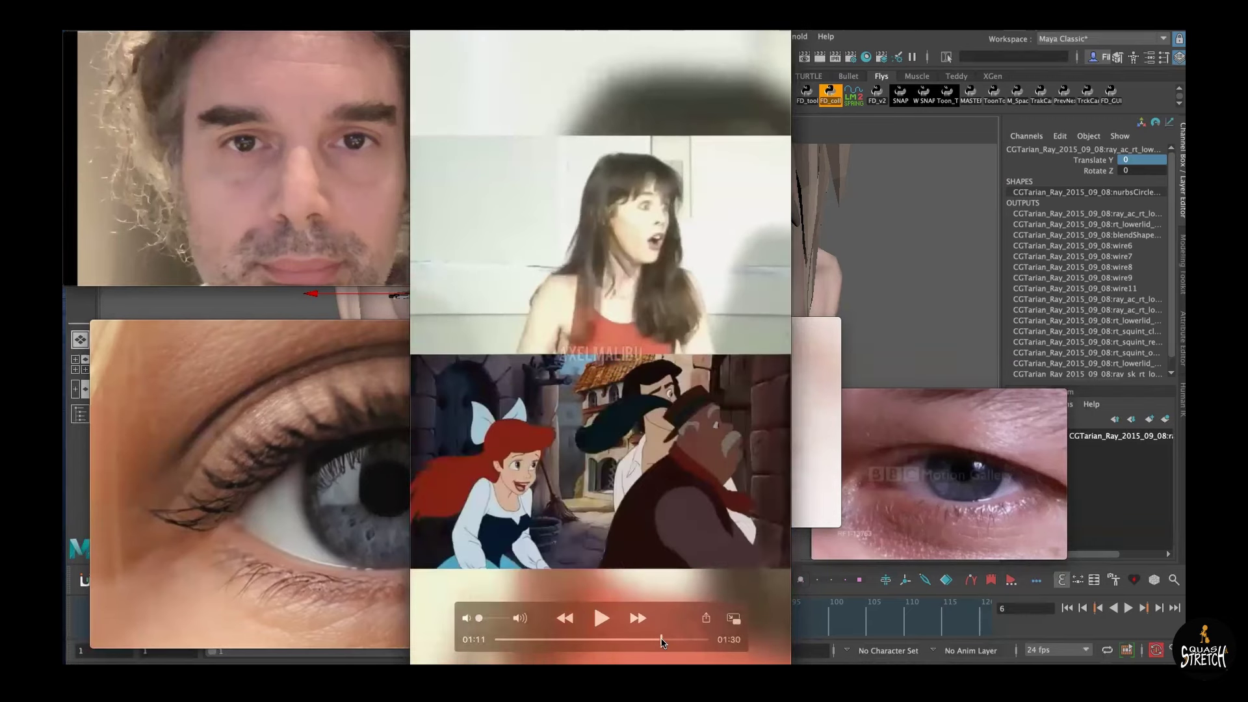
pyautogui.click(660, 640)
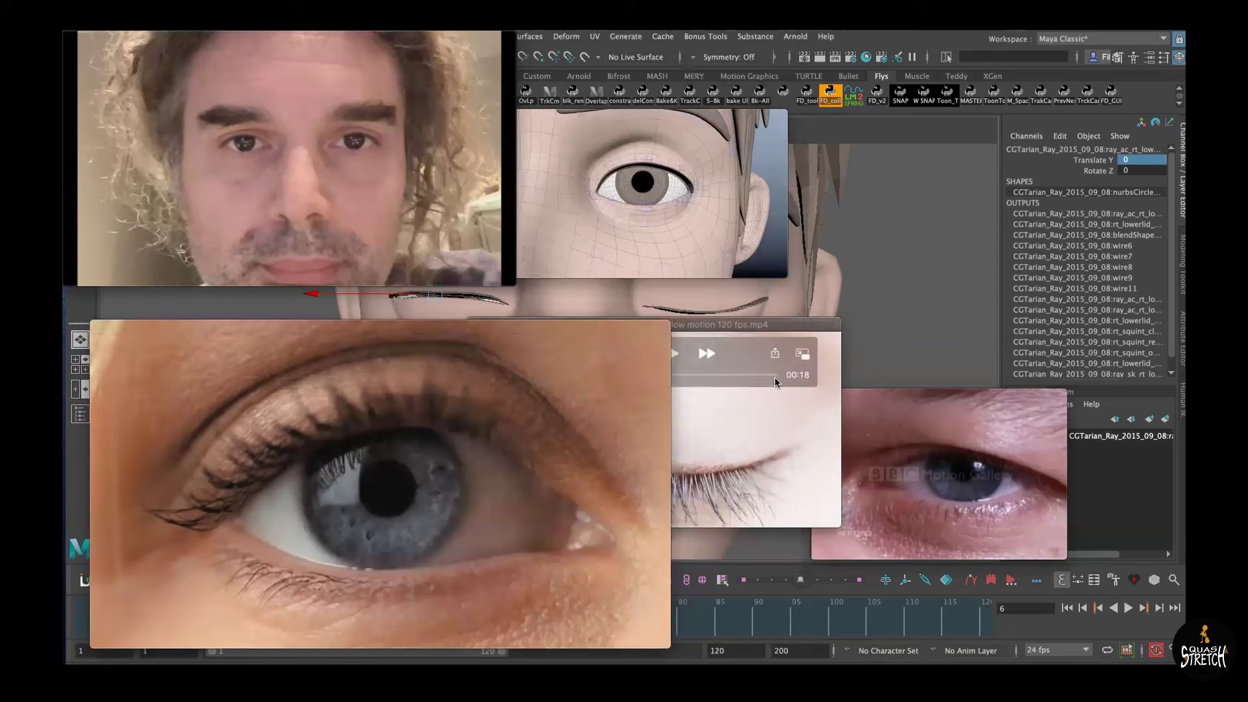
pyautogui.moveTo(821, 330); pyautogui.dragTo(763, 324)
pyautogui.moveTo(988, 398)
pyautogui.moveTo(988, 399); pyautogui.dragTo(669, 305)
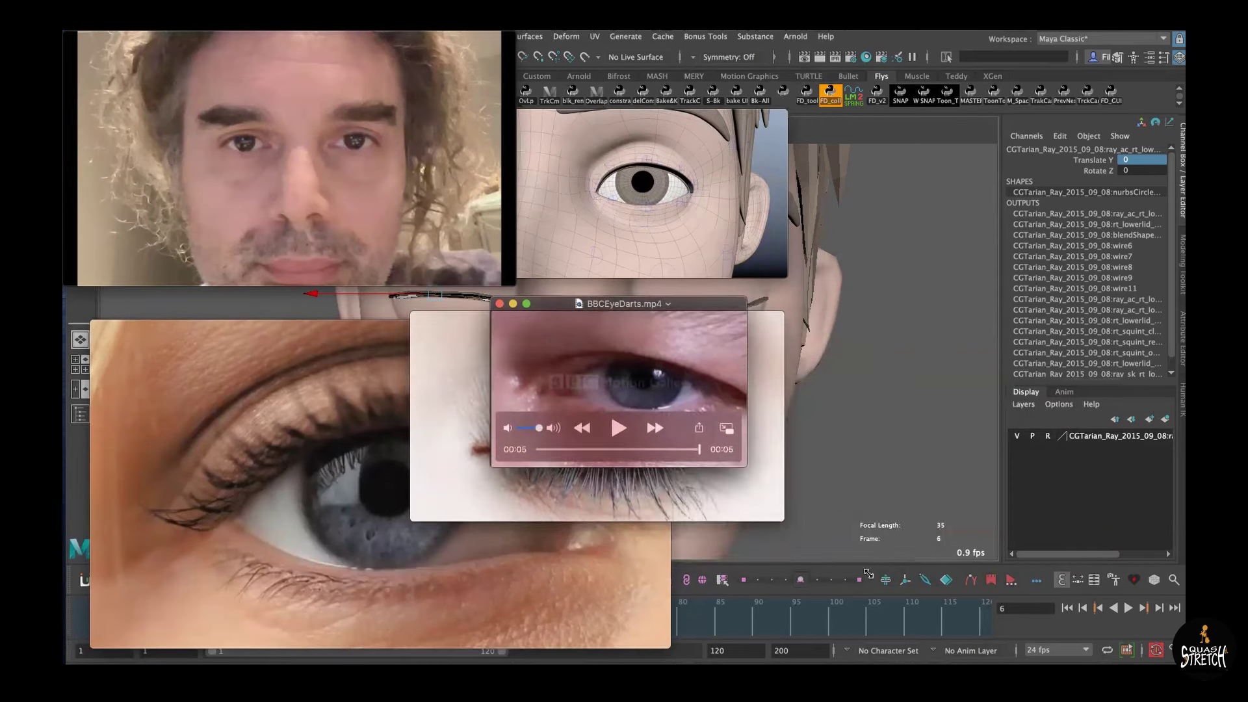
# Enlarge and centre the BBCEyeDarts clip, moving the character playblast up over the webcam
pyautogui.moveTo(868, 573); pyautogui.dragTo(989, 606)
pyautogui.moveTo(698, 154)
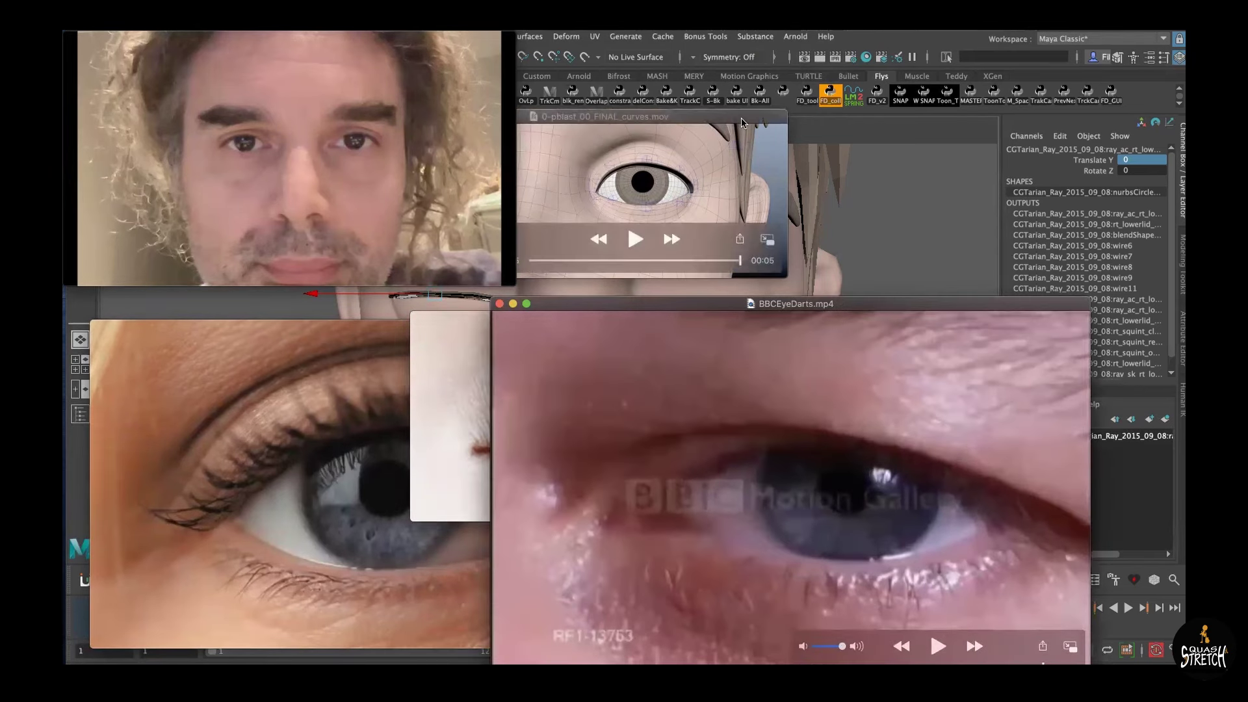
pyautogui.moveTo(741, 123); pyautogui.dragTo(646, 42)
pyautogui.moveTo(878, 308); pyautogui.dragTo(687, 224)
pyautogui.moveTo(908, 619); pyautogui.dragTo(1005, 664)
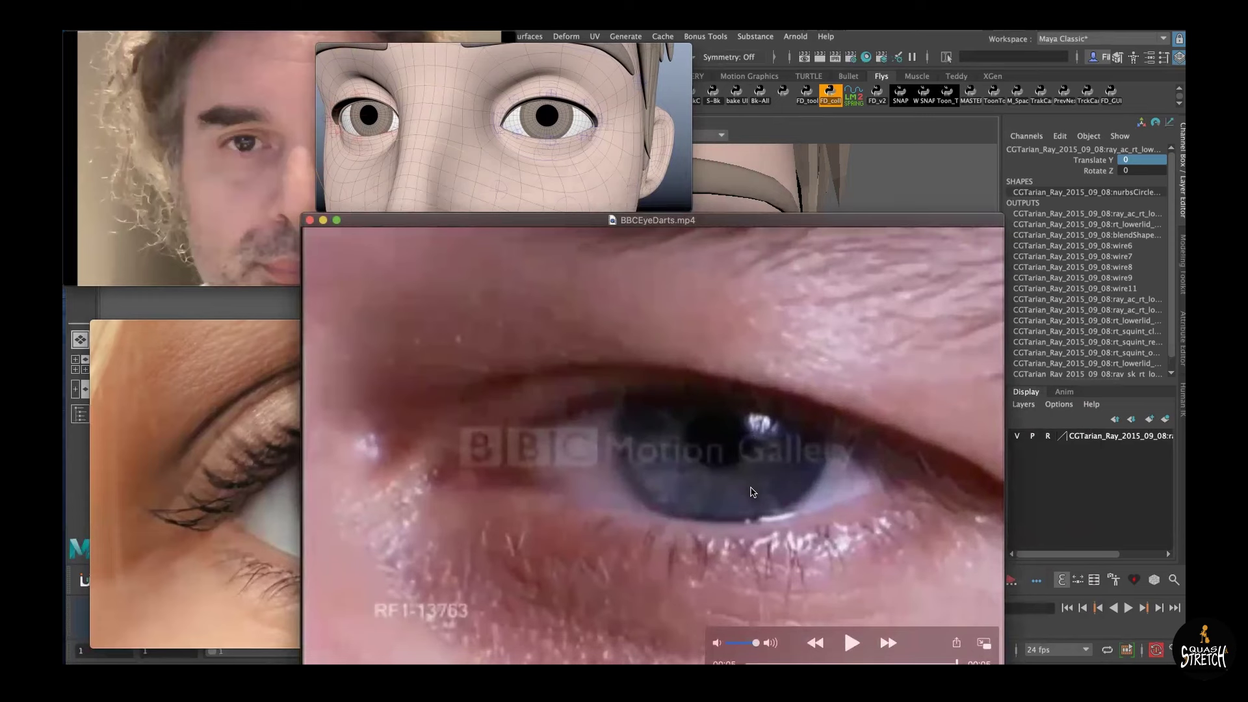
# Play the eye-darts clip through, stop it, and rewind to about 00:03
pyautogui.press('space')
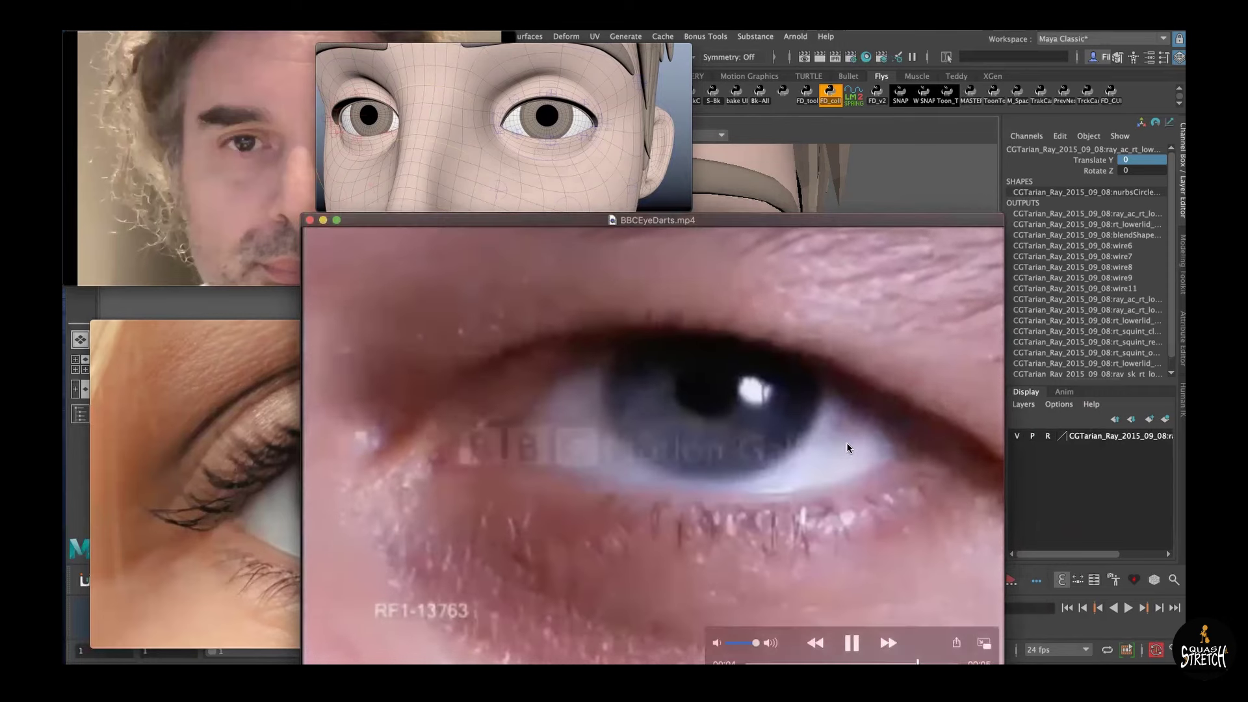
pyautogui.press('space')
pyautogui.press('space')
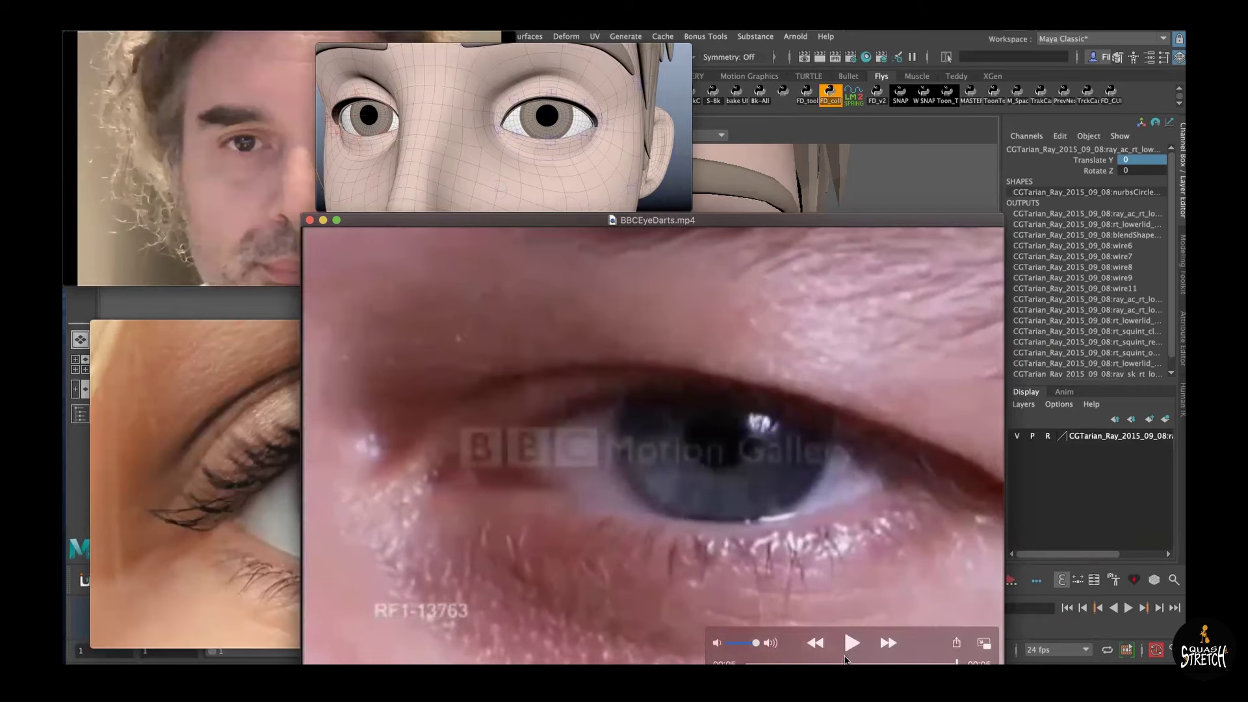
pyautogui.moveTo(844, 660); pyautogui.dragTo(889, 662)
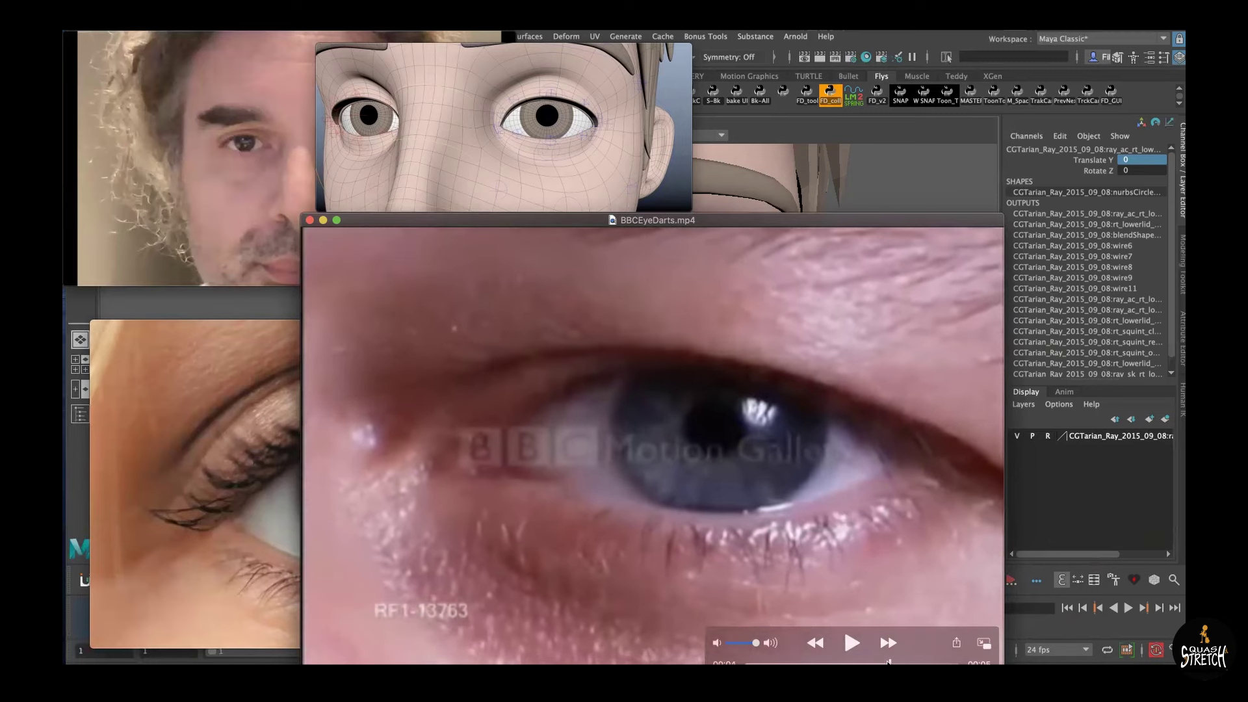
# Enlarge the real-eye clip in front and step it back through the blink to 00:07
pyautogui.moveTo(270, 335); pyautogui.dragTo(299, 262)
pyautogui.moveTo(689, 567); pyautogui.dragTo(926, 664)
pyautogui.moveTo(220, 316)
pyautogui.mouseDown()
pyautogui.moveTo(237, 312)
pyautogui.moveTo(169, 312)
pyautogui.moveTo(237, 312)
pyautogui.mouseUp()
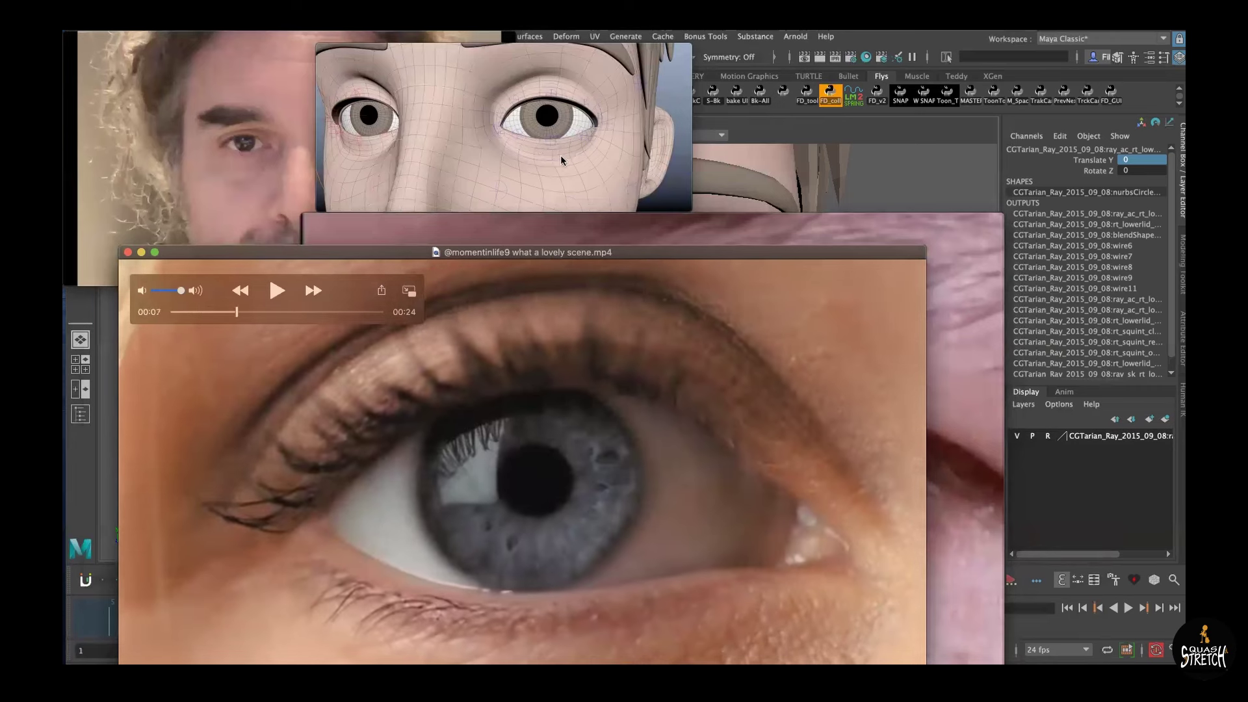
# Enlarge and reposition the FINAL_curves.mov window, keeping the controller off the face
pyautogui.moveTo(687, 211); pyautogui.dragTo(1184, 434)
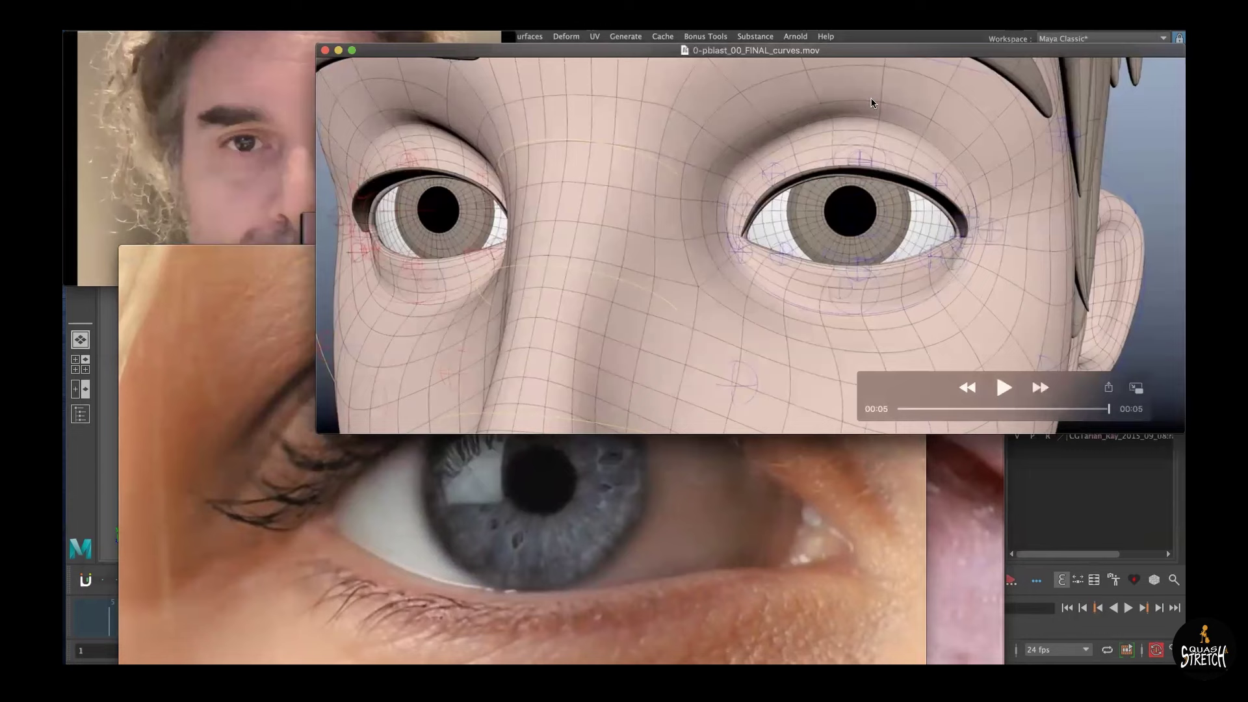
pyautogui.moveTo(919, 55); pyautogui.dragTo(749, 59)
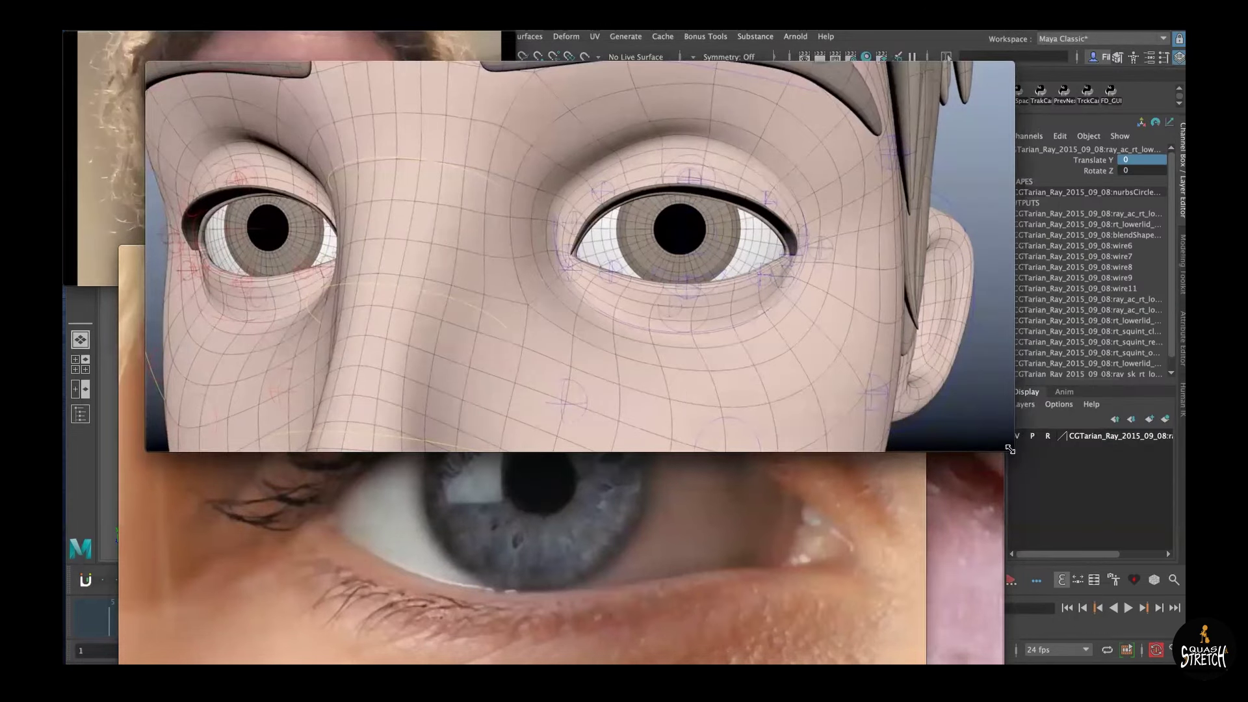
pyautogui.moveTo(1009, 448); pyautogui.dragTo(1184, 527)
pyautogui.moveTo(874, 74); pyautogui.dragTo(827, 109)
pyautogui.moveTo(881, 517); pyautogui.dragTo(966, 564)
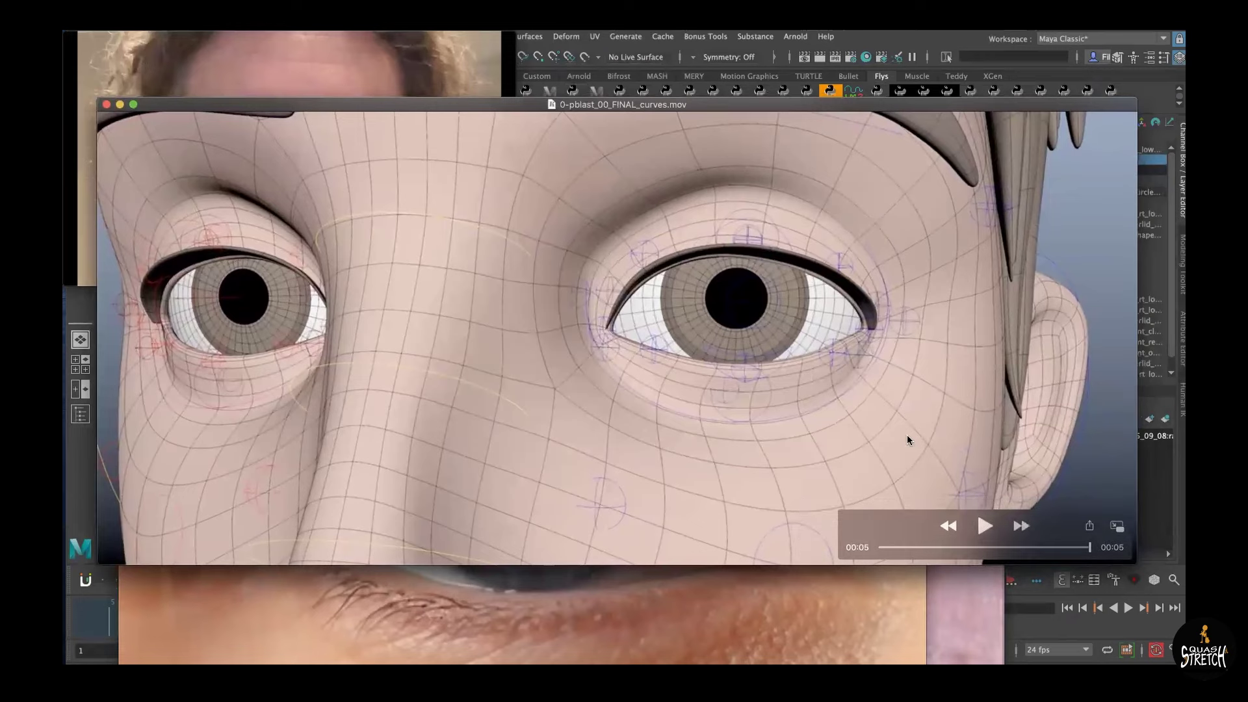
# Play the eyelid animation to its end, step back a second, and lower the webcam video
pyautogui.press('space')
pyautogui.press('space')
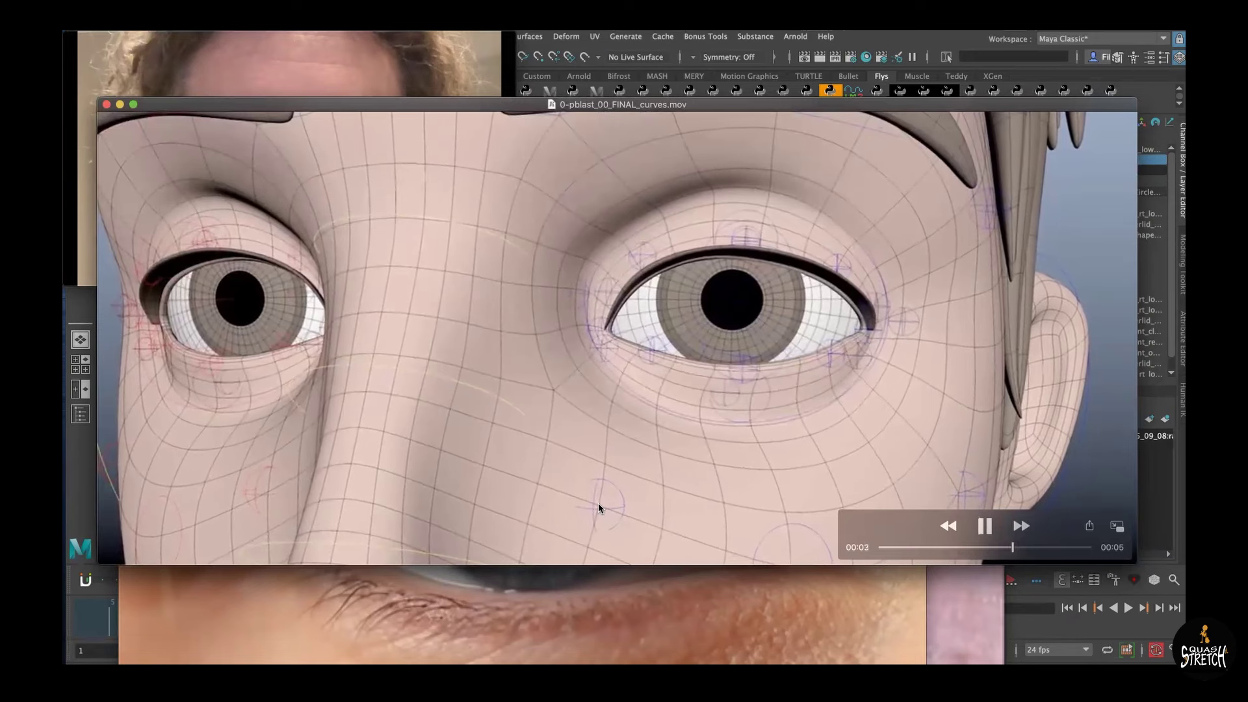
pyautogui.press('j')
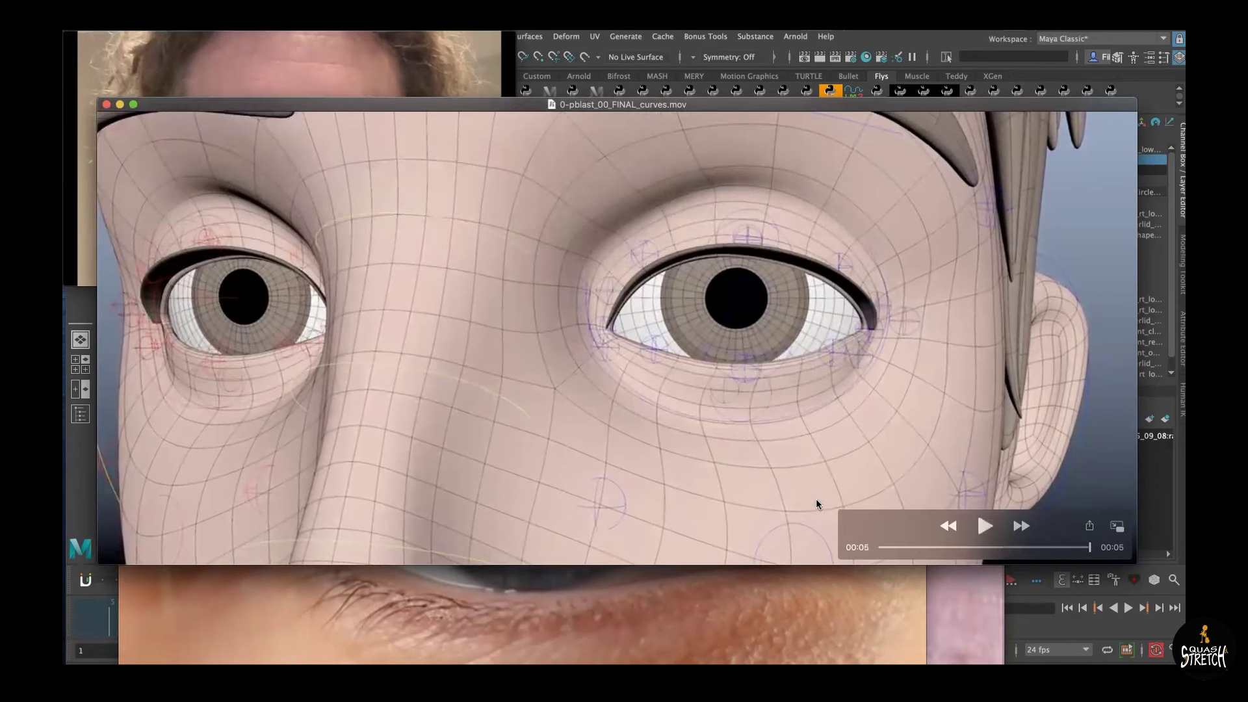
pyautogui.moveTo(462, 92); pyautogui.dragTo(305, 189)
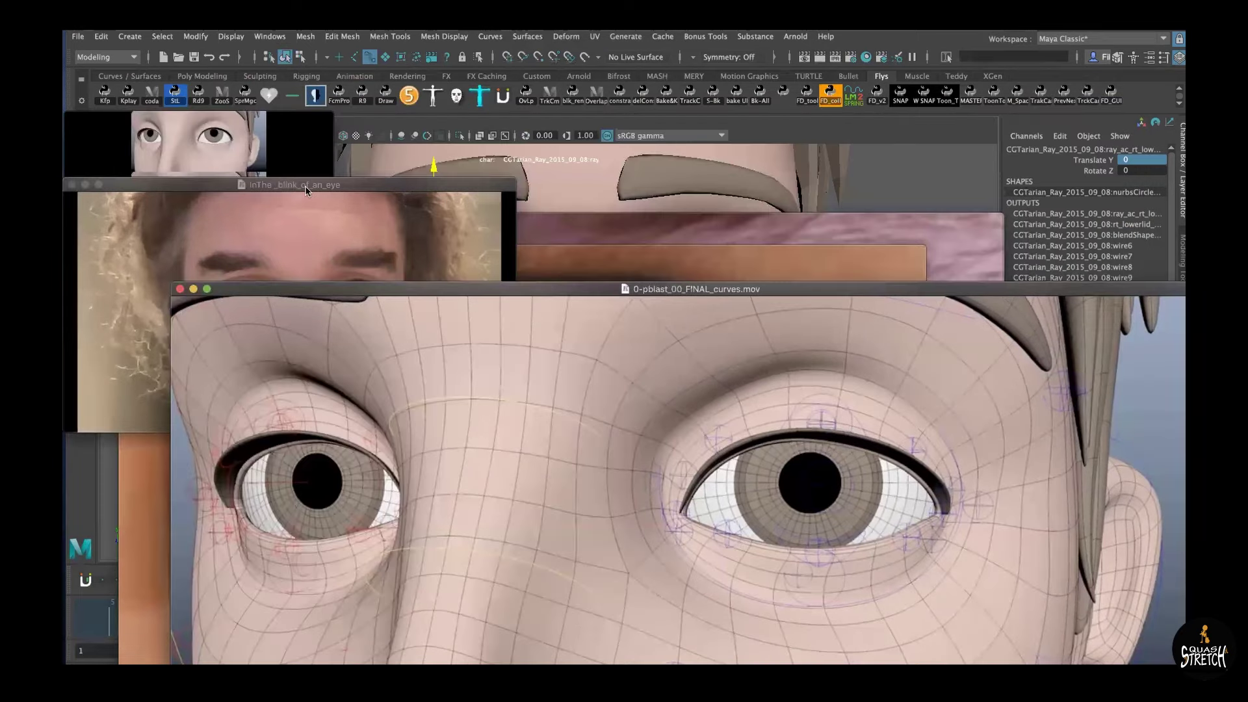
# Raise the small eye movie and move the comparison movie's controller off the lower face
pyautogui.moveTo(259, 118); pyautogui.dragTo(426, 39)
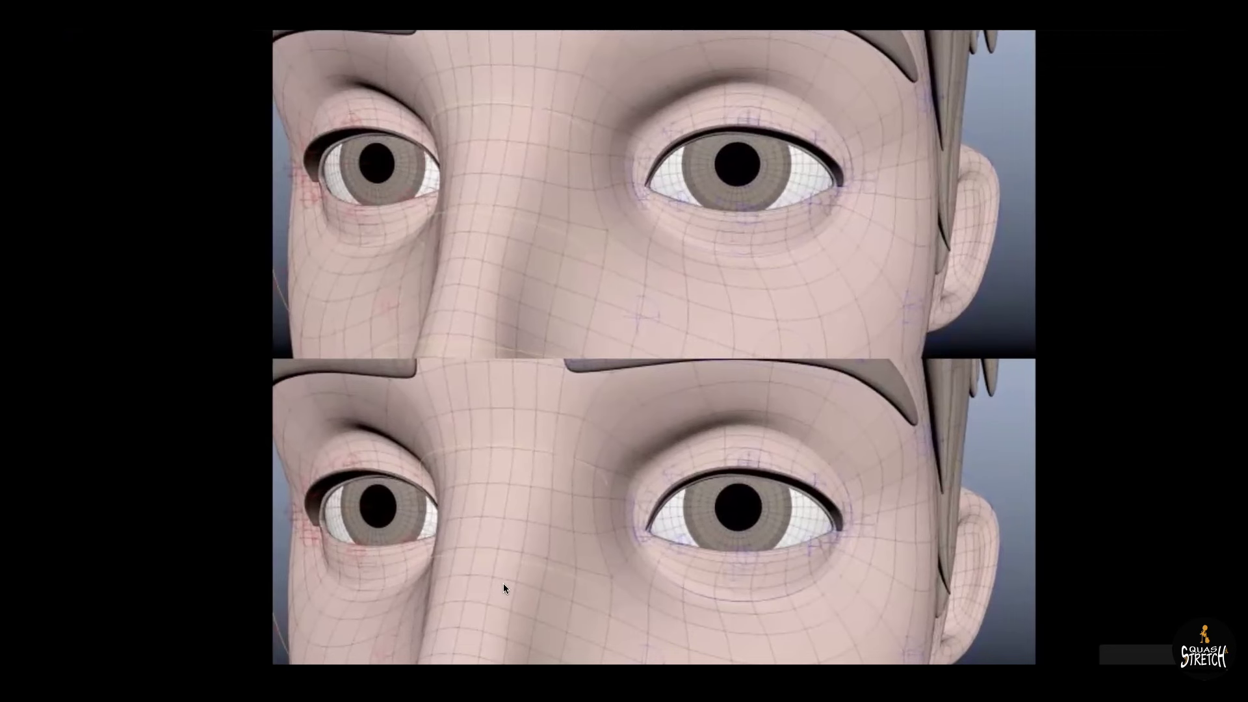
pyautogui.moveTo(673, 553)
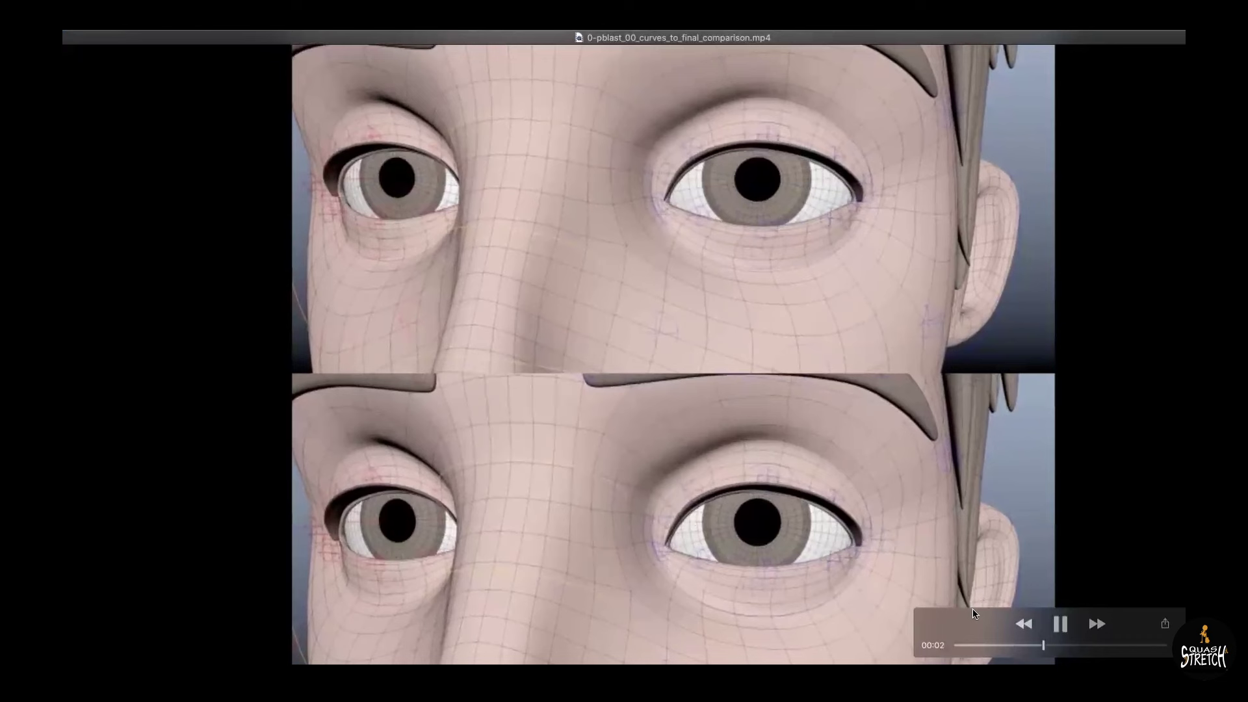
pyautogui.moveTo(972, 611); pyautogui.dragTo(992, 367)
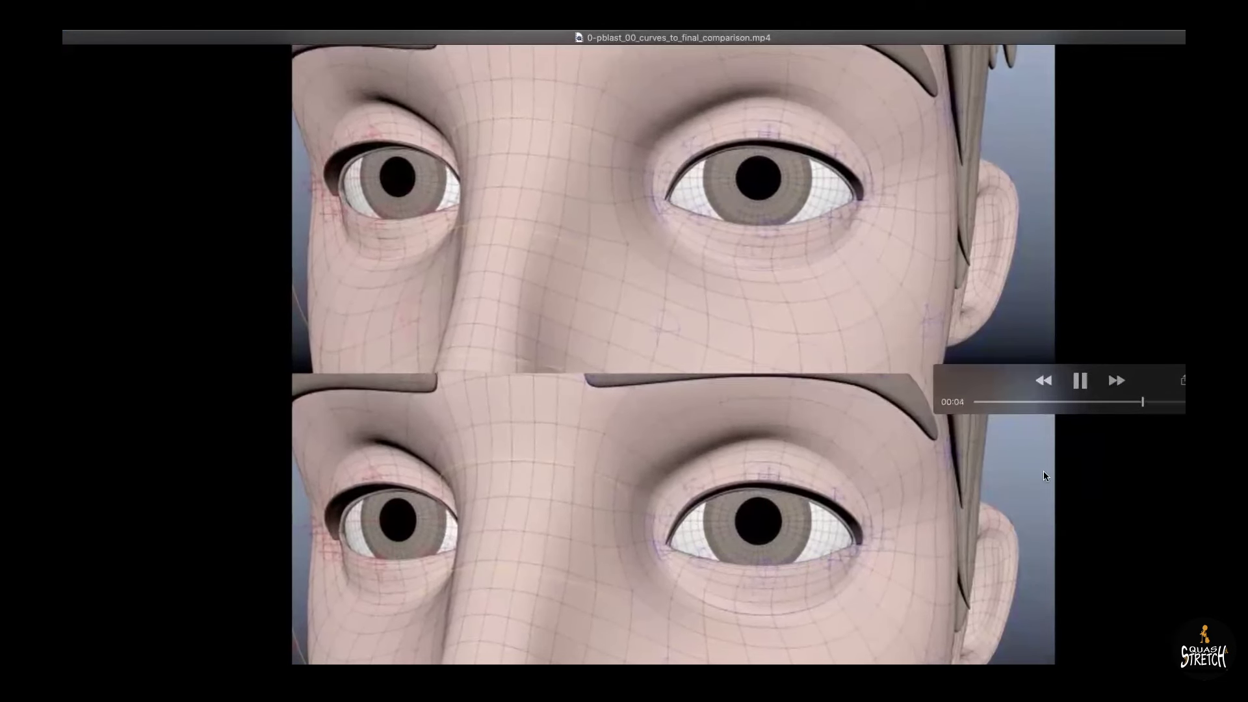
# Play the curves-to-final comparison movie, pause it, and rewind to 00:00
pyautogui.press('space')
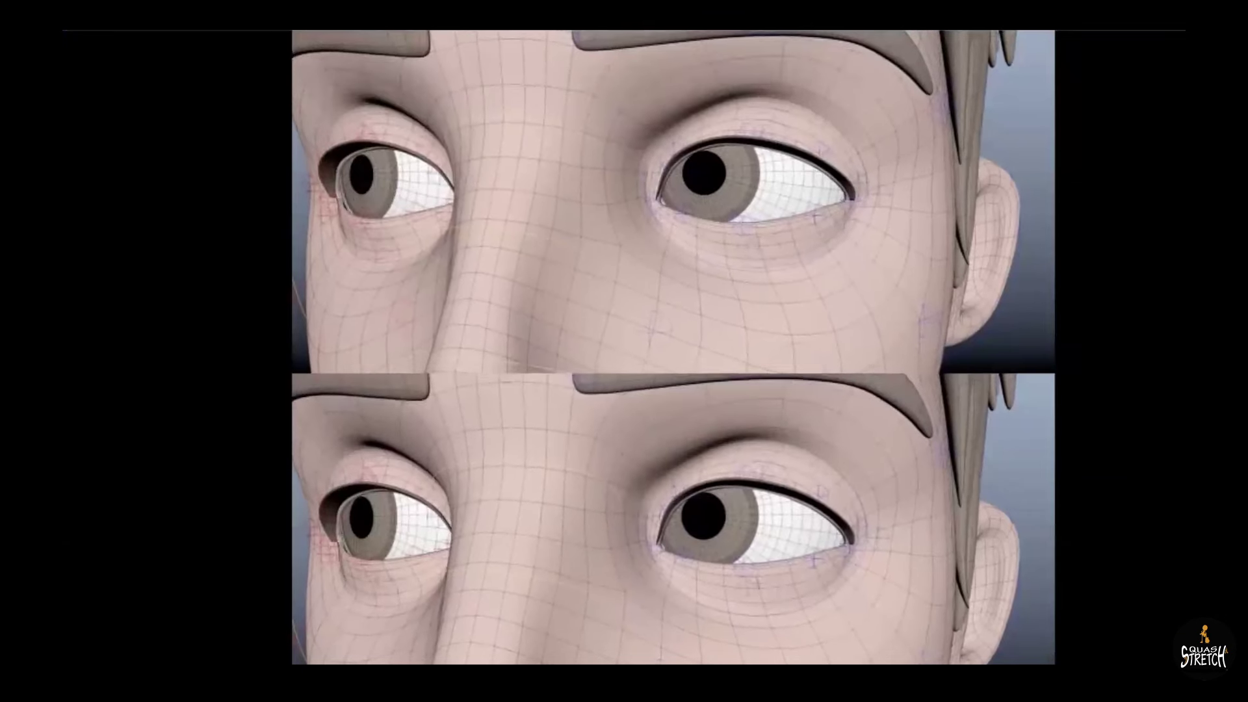
pyautogui.press('space')
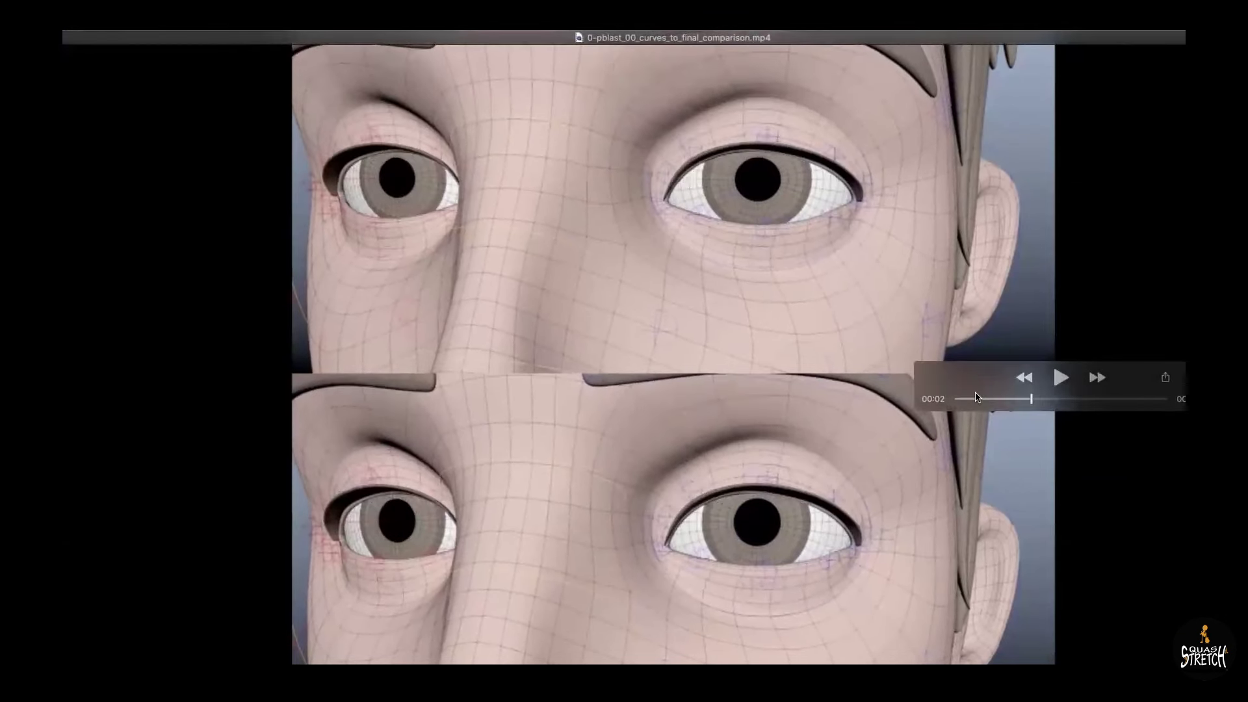
pyautogui.moveTo(975, 401); pyautogui.dragTo(966, 403)
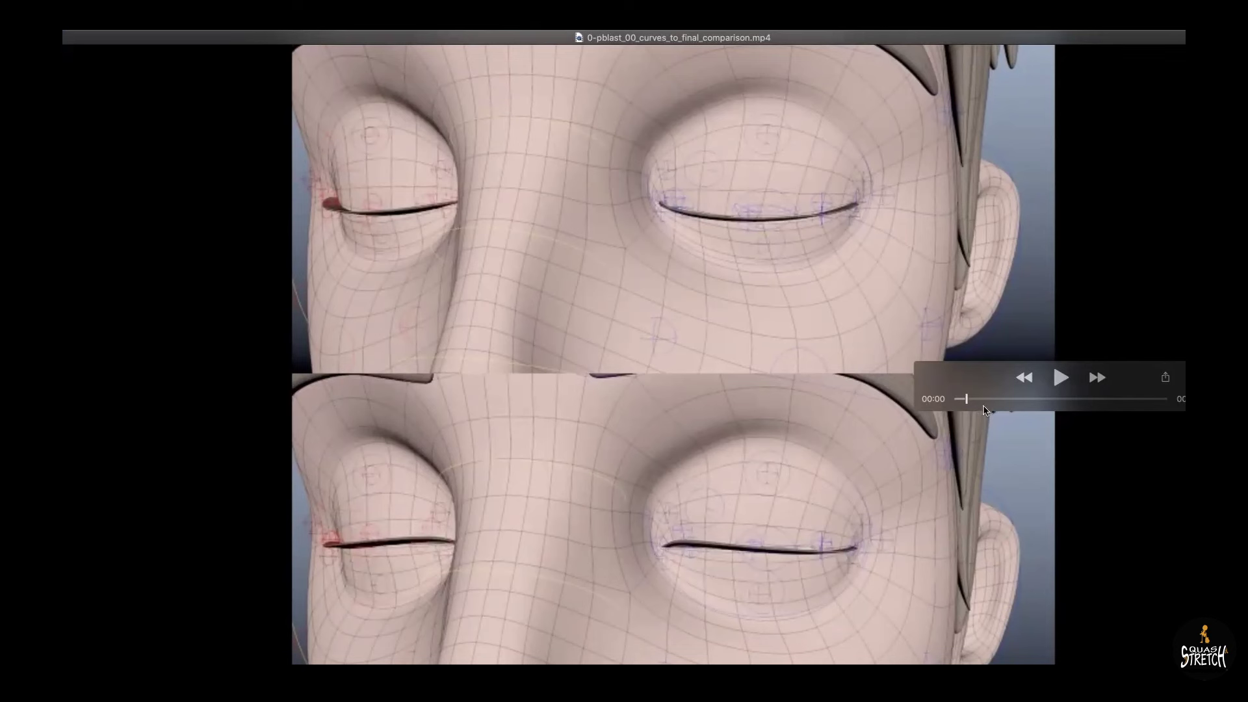
# Scrub the comparison forward to the open-eyed frames, then back to 00:01
pyautogui.moveTo(968, 401); pyautogui.dragTo(1025, 401)
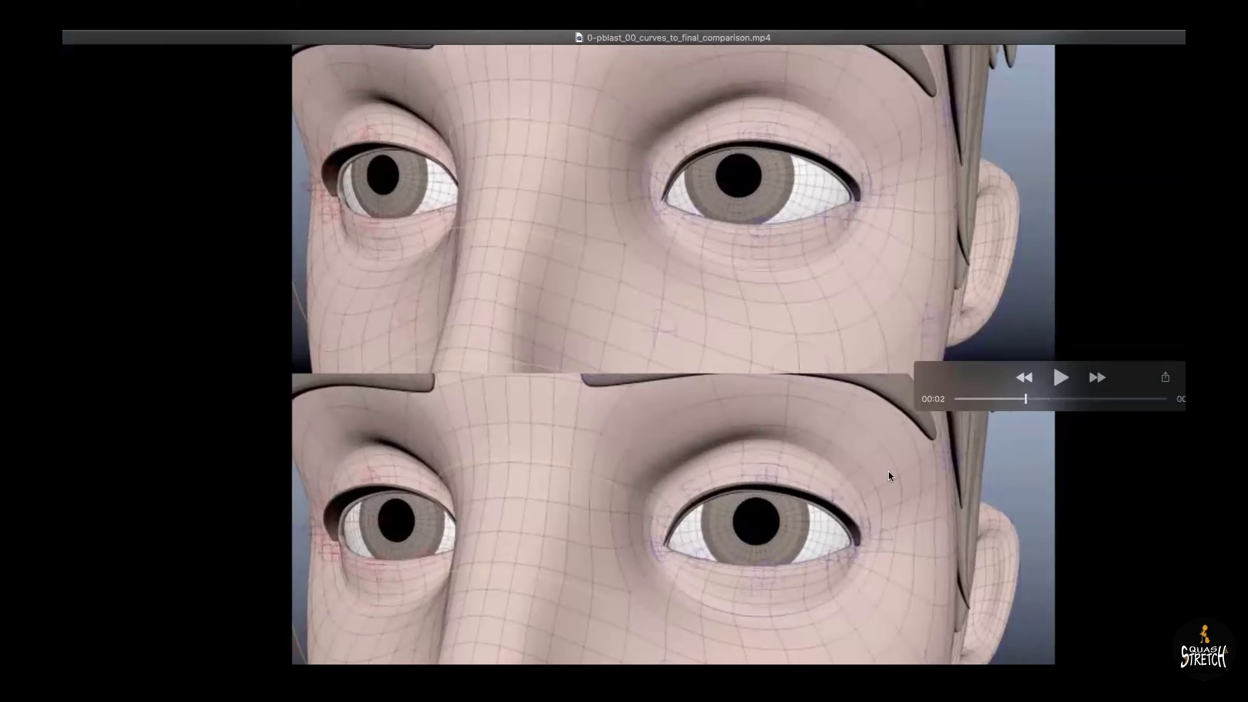
pyautogui.moveTo(999, 404)
pyautogui.mouseDown()
pyautogui.moveTo(1036, 401)
pyautogui.moveTo(1009, 402)
pyautogui.mouseUp()
# Replay the sideways eye dart repeatedly from just before the 00:01 mark
pyautogui.press('space')
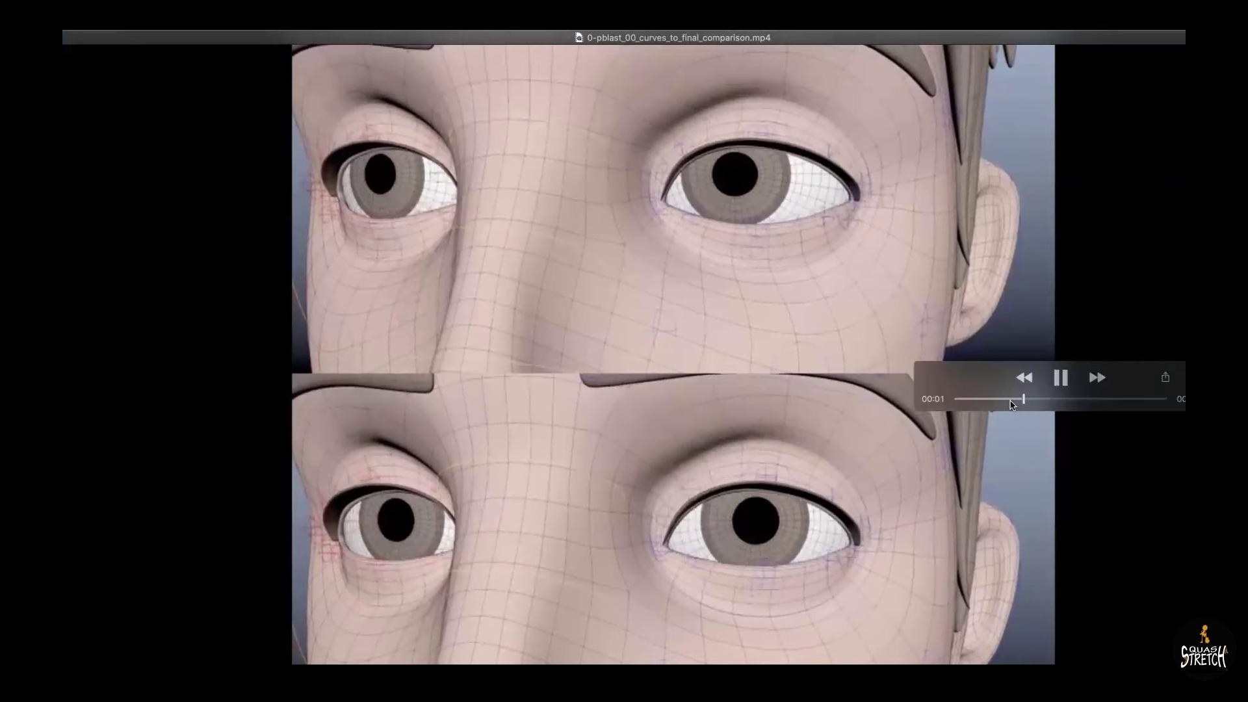
pyautogui.click(1007, 402)
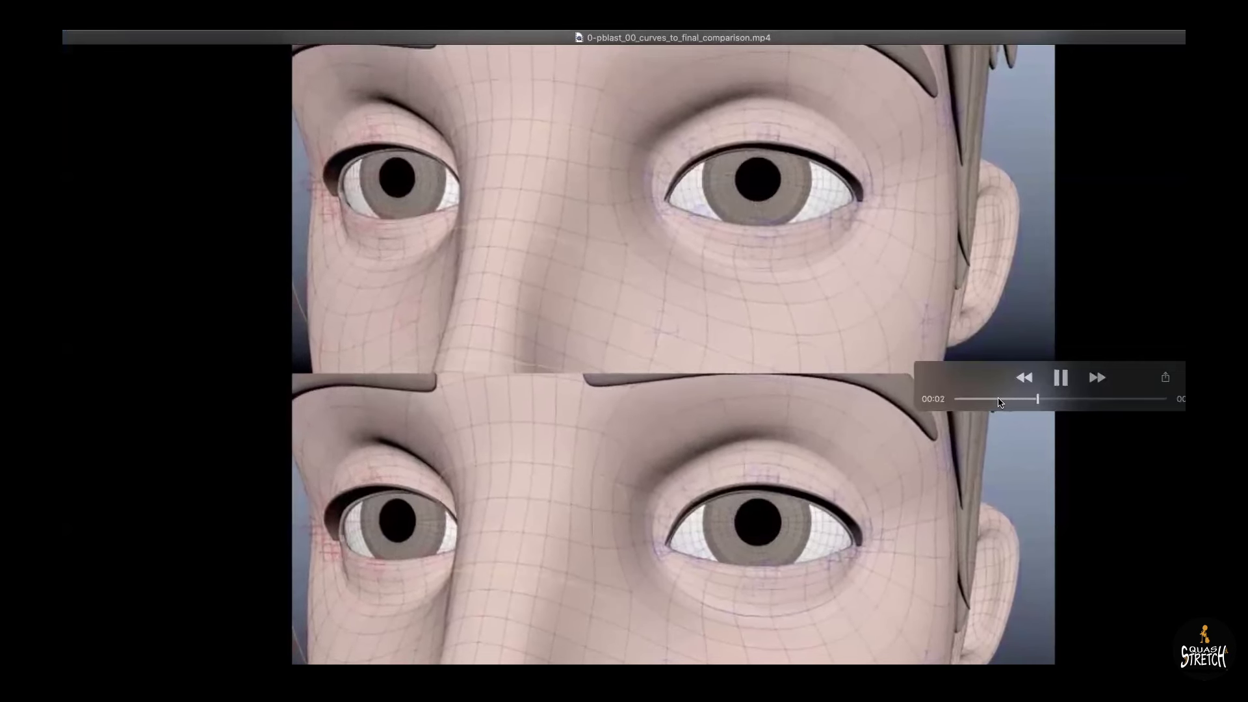
pyautogui.click(1002, 402)
pyautogui.click(991, 401)
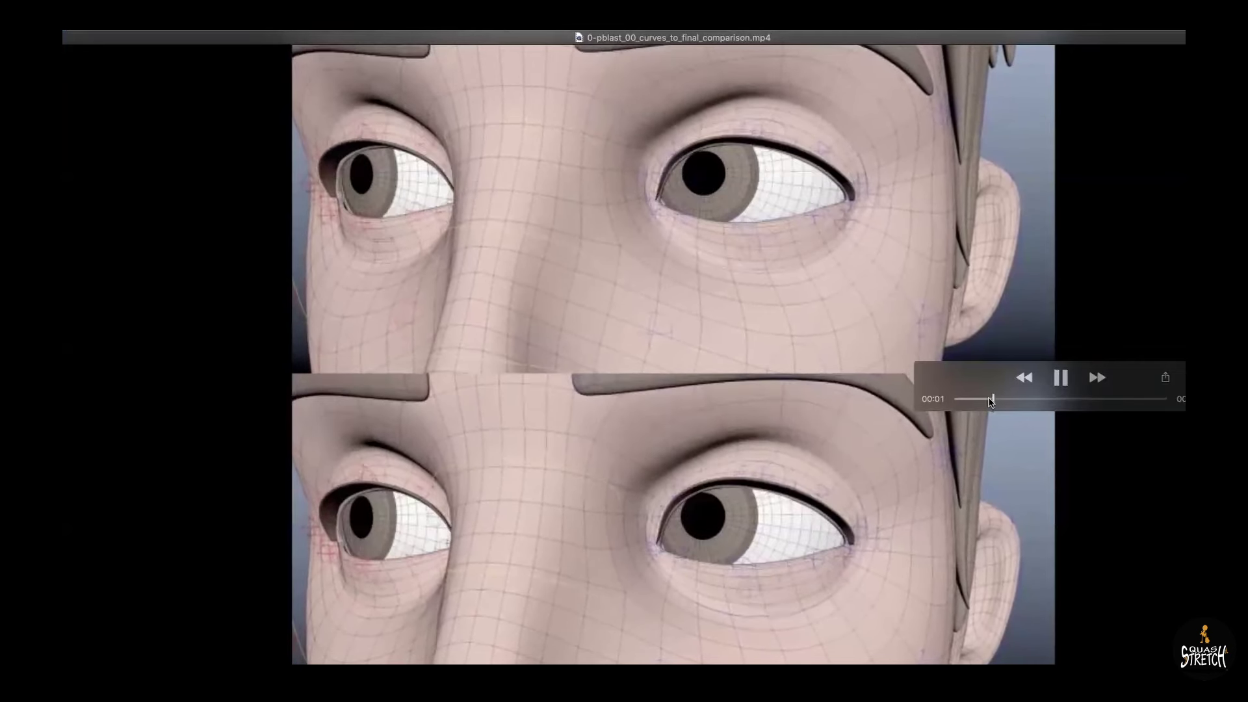
pyautogui.click(987, 399)
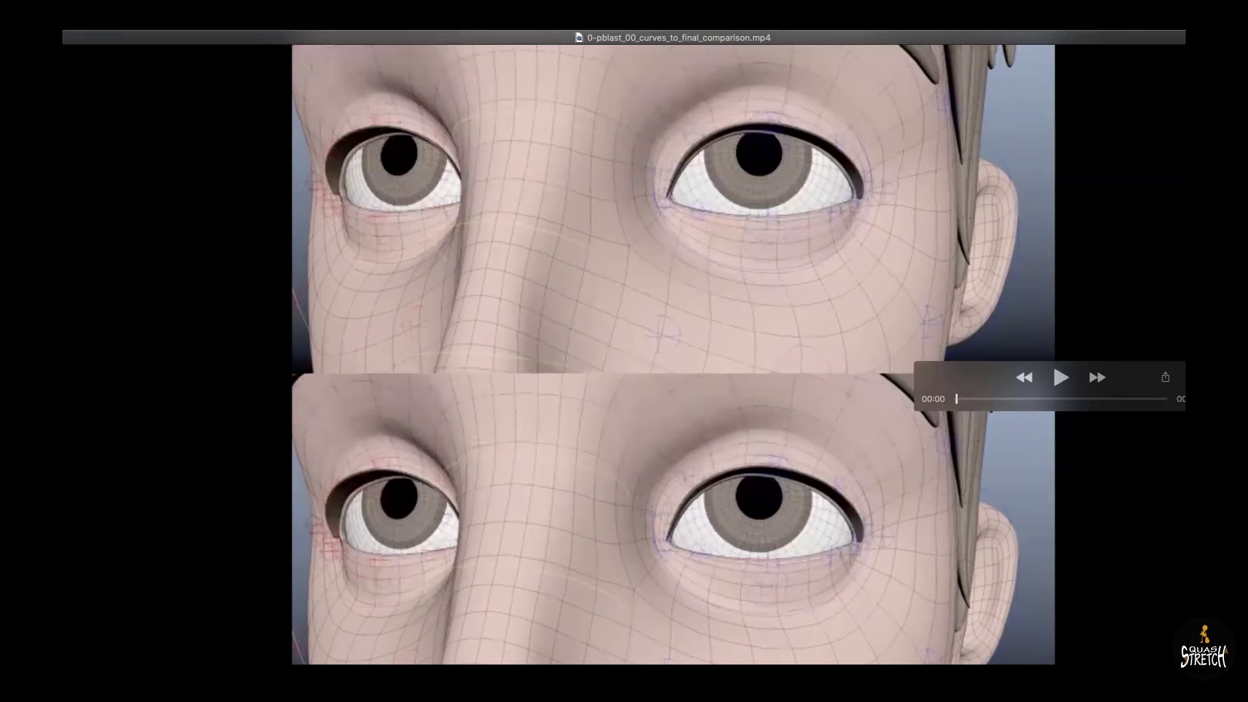
# Replay the comparison movie from the beginning several times to its 00:05 end
pyautogui.press('space')
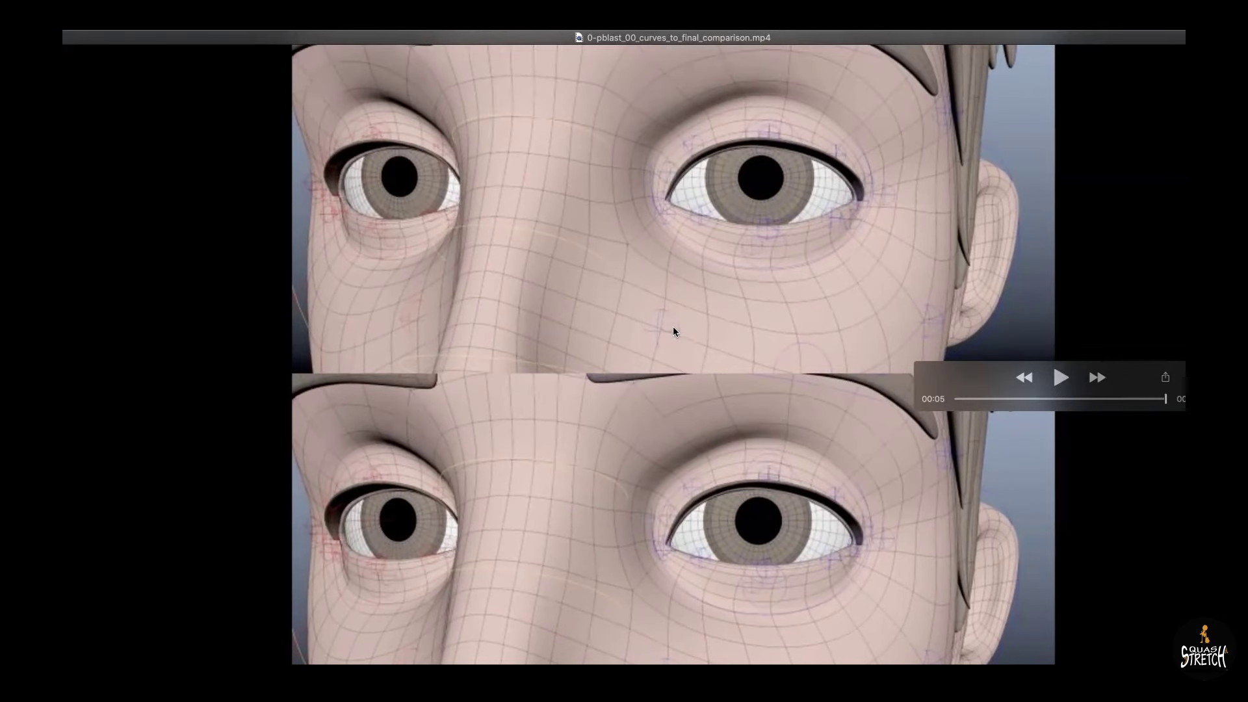
pyautogui.press('space')
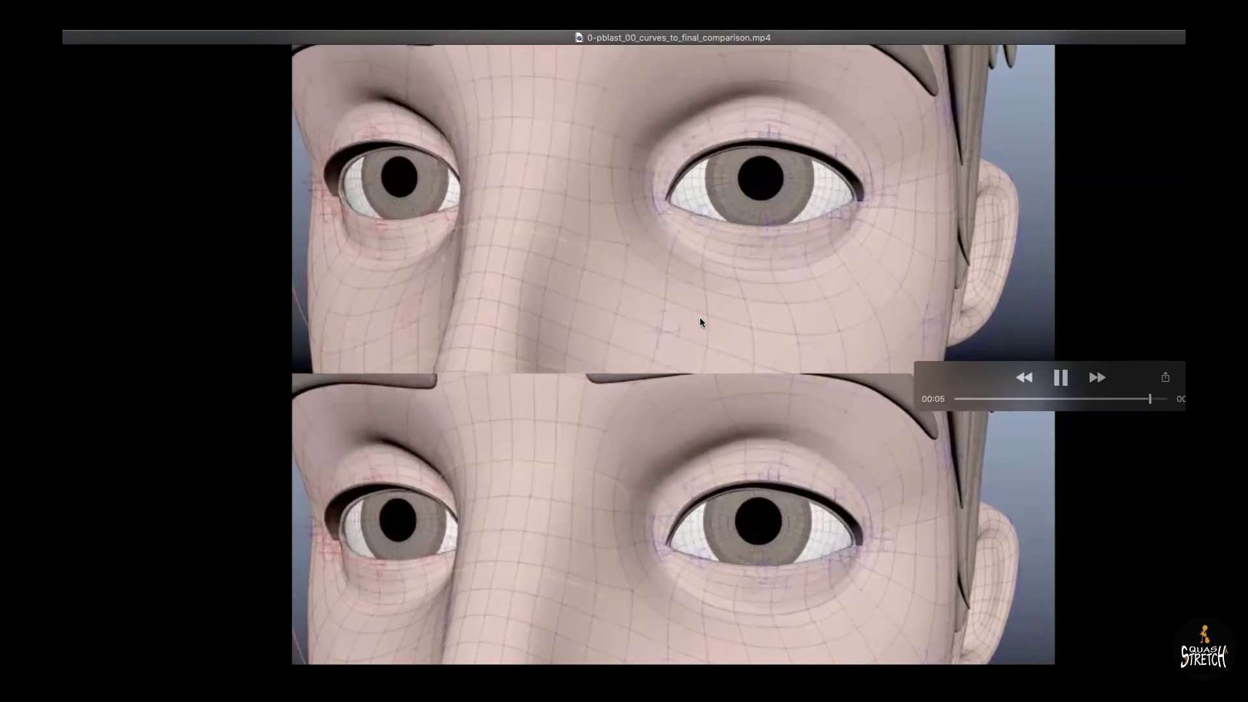
pyautogui.press('space')
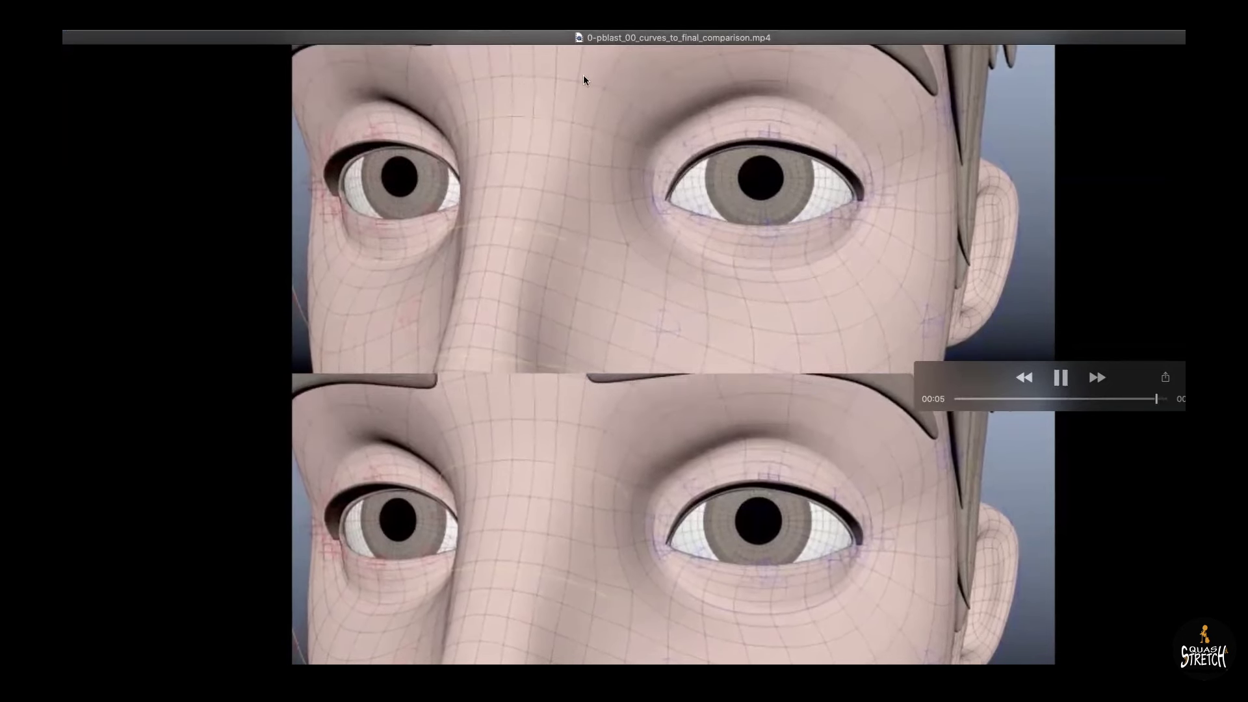
pyautogui.press('space')
pyautogui.press('space')
pyautogui.press('space')
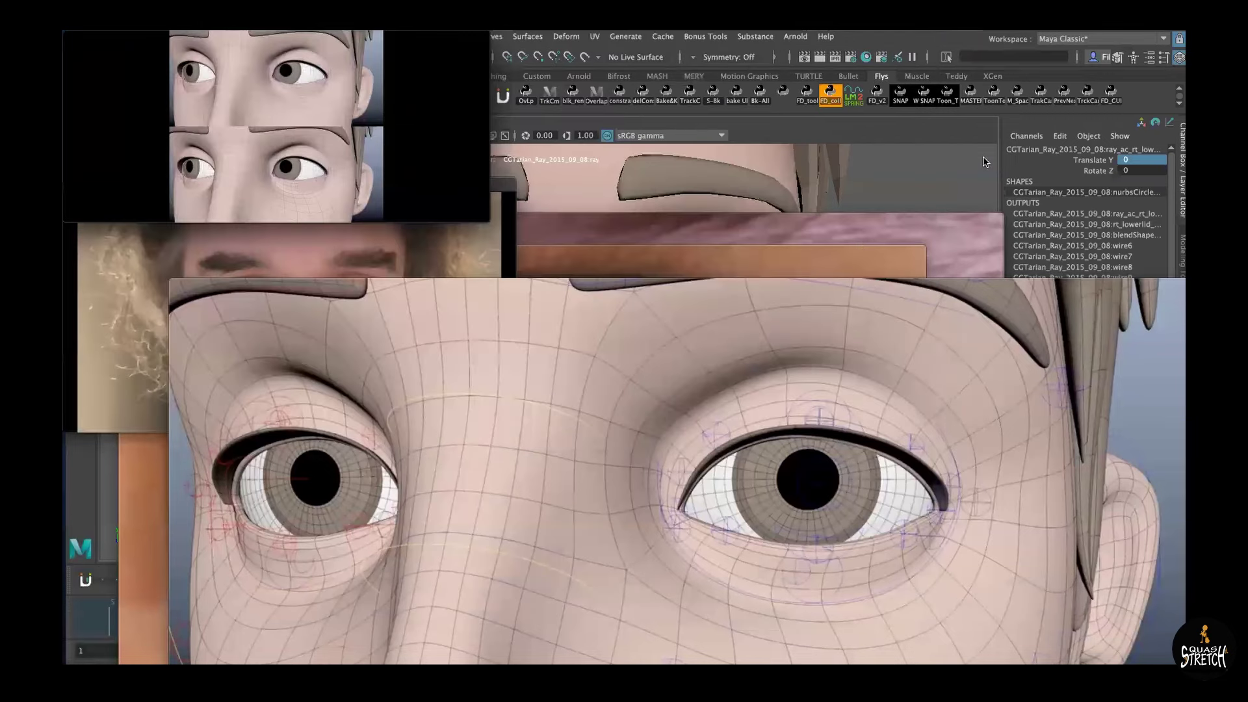
# Tile the FINAL_curves, real-eye and BBCEyeDarts.mp4 windows, with BBCEyeDarts moved left, shrunk and in front
pyautogui.moveTo(835, 292); pyautogui.dragTo(789, 238)
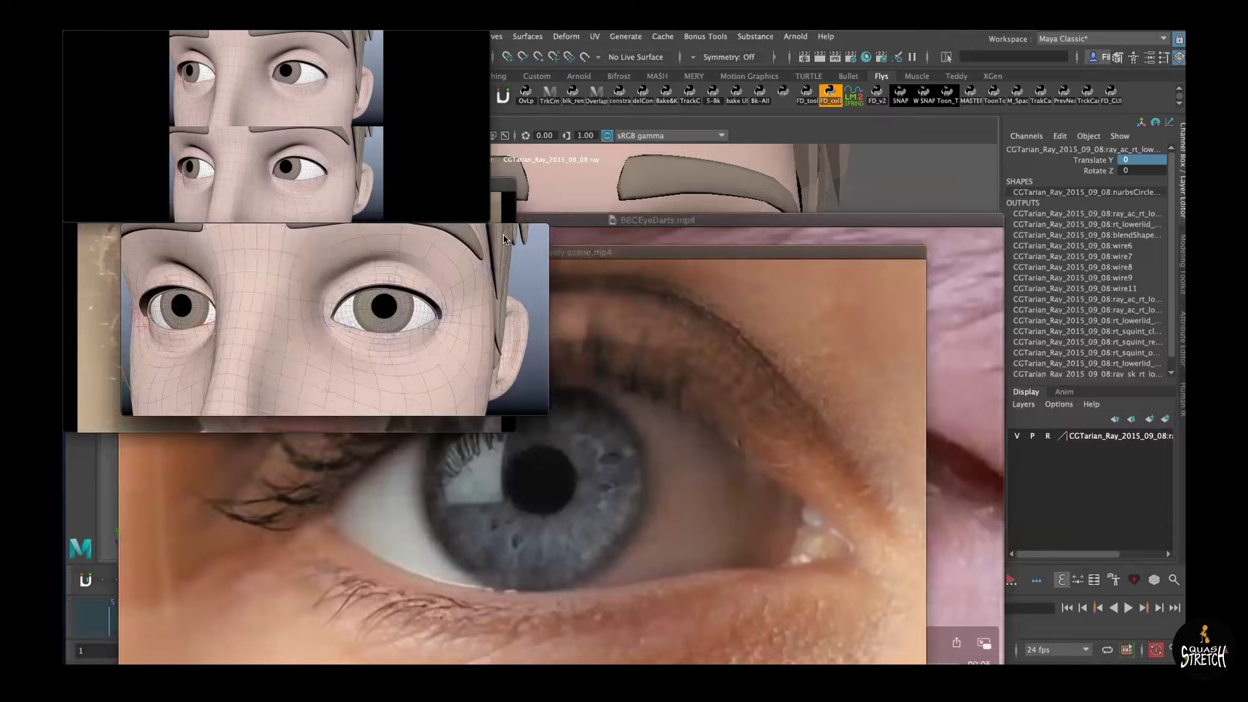
pyautogui.moveTo(925, 247); pyautogui.dragTo(684, 400)
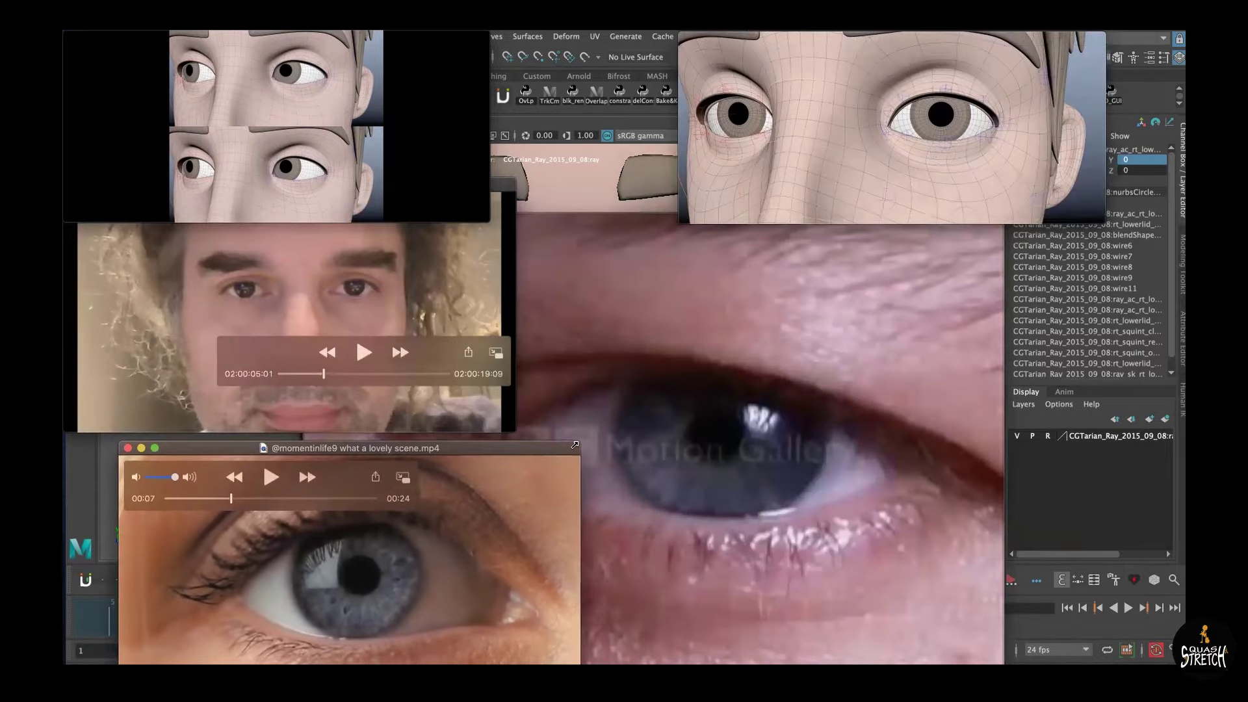
pyautogui.click(881, 229)
pyautogui.moveTo(882, 229); pyautogui.dragTo(761, 239)
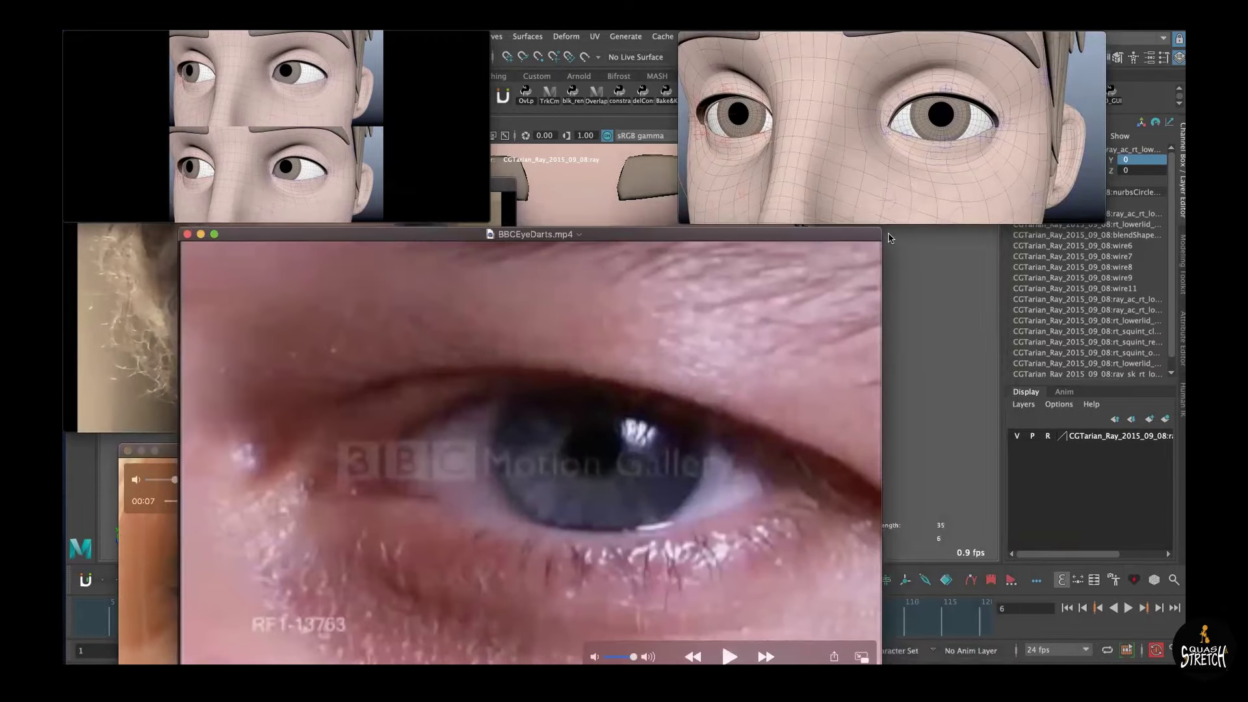
pyautogui.moveTo(879, 229); pyautogui.dragTo(1108, 261)
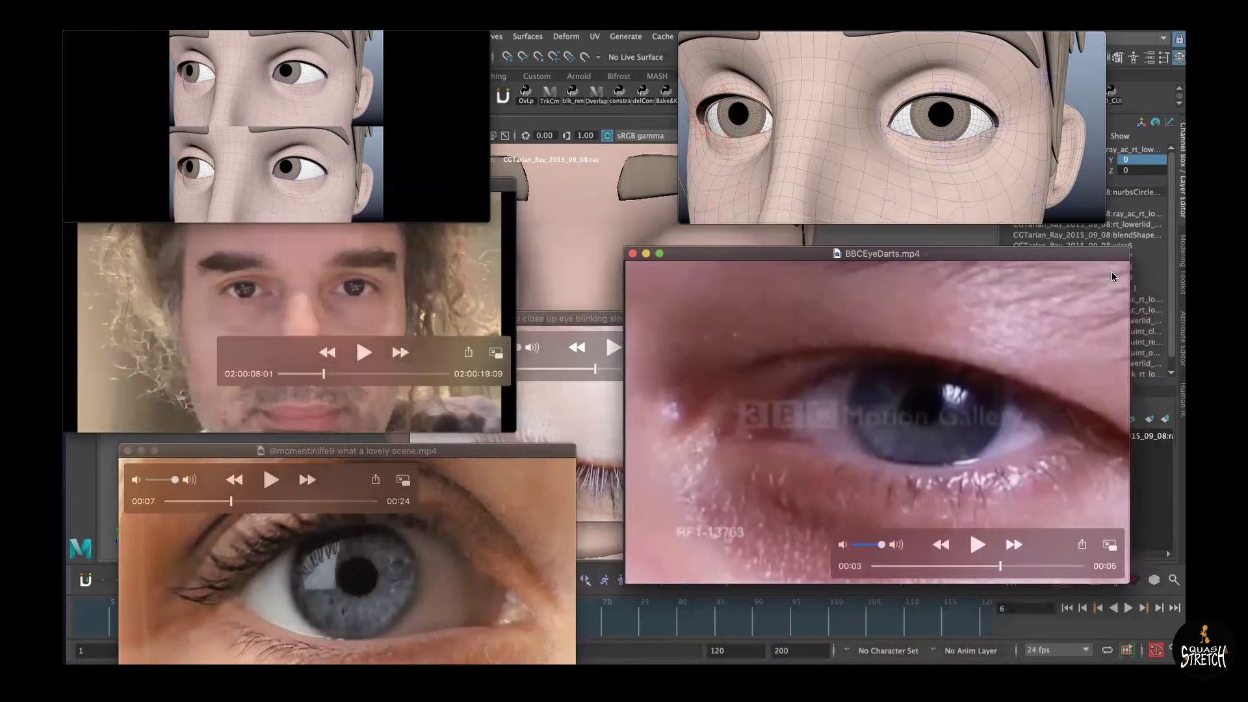